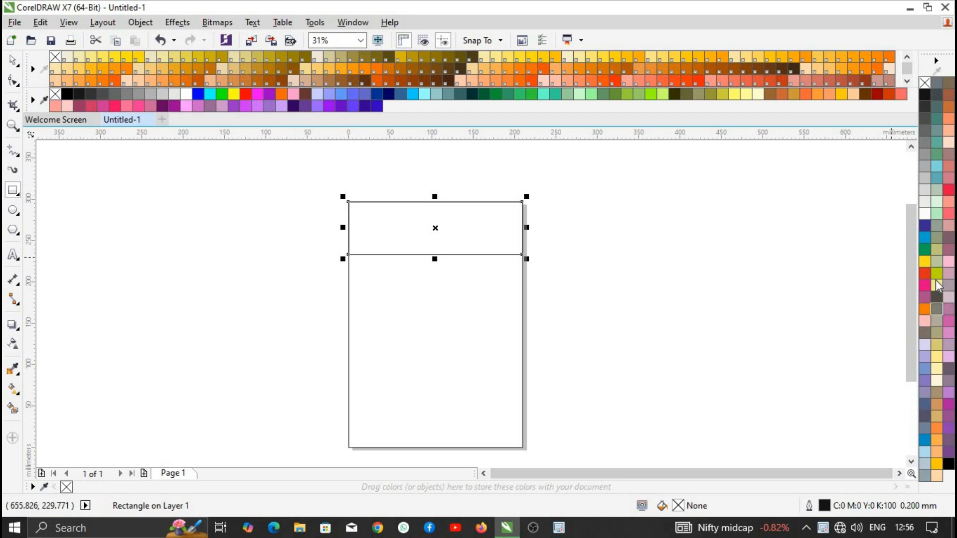
- Fill the header rectangle red with no outline and add a thin cyan strip beneath it
left_click(246, 93)
right_click(55, 94)
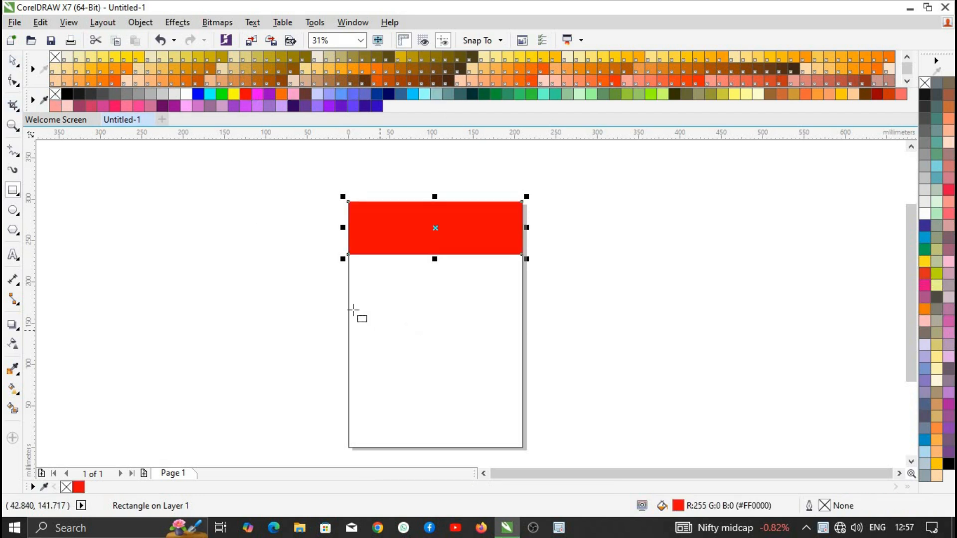
left_click_drag(348, 255, 522, 259)
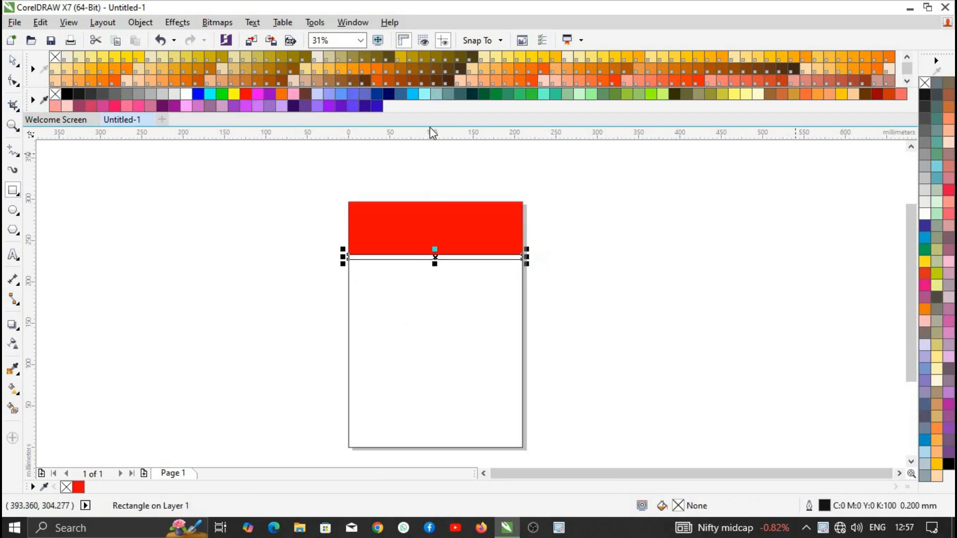
left_click(209, 94)
scroll(294, 254, "up", 1)
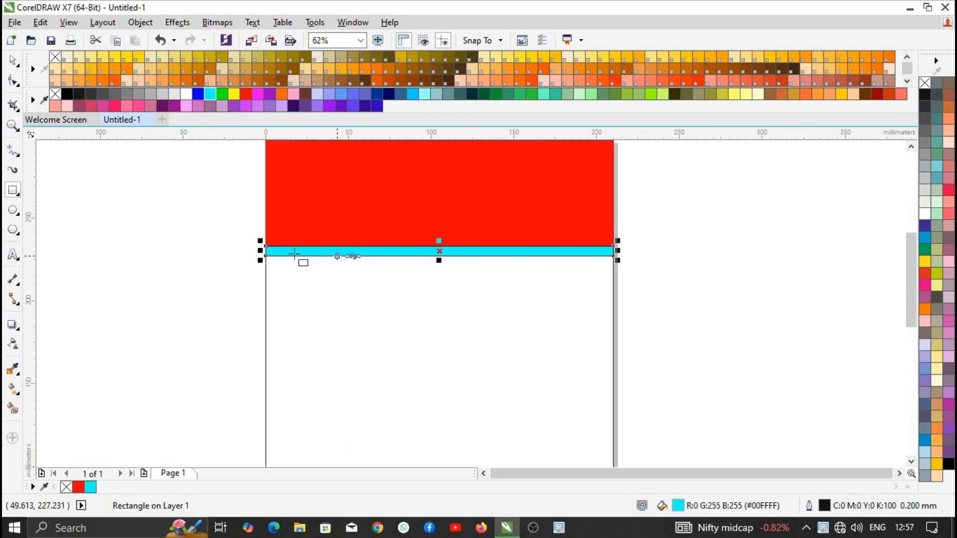
- Draw a blue band below the cyan strip and stretch it taller
mouse_move(265, 256)
left_mouse_down()
mouse_move(620, 297)
mouse_move(613, 289)
left_mouse_up()
left_click(198, 93)
key("space")
left_click_drag(217, 220, 666, 337)
left_click(667, 337)
scroll(528, 279, "down", 1)
scroll(491, 282, "up", 1)
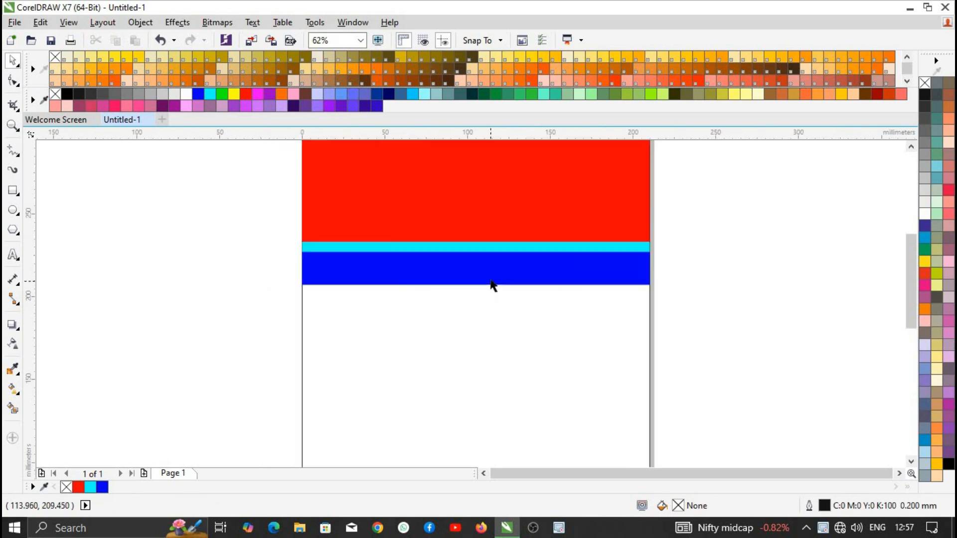
left_click_drag(473, 290, 474, 294)
scroll(471, 319, "down", 1)
scroll(463, 348, "up", 1)
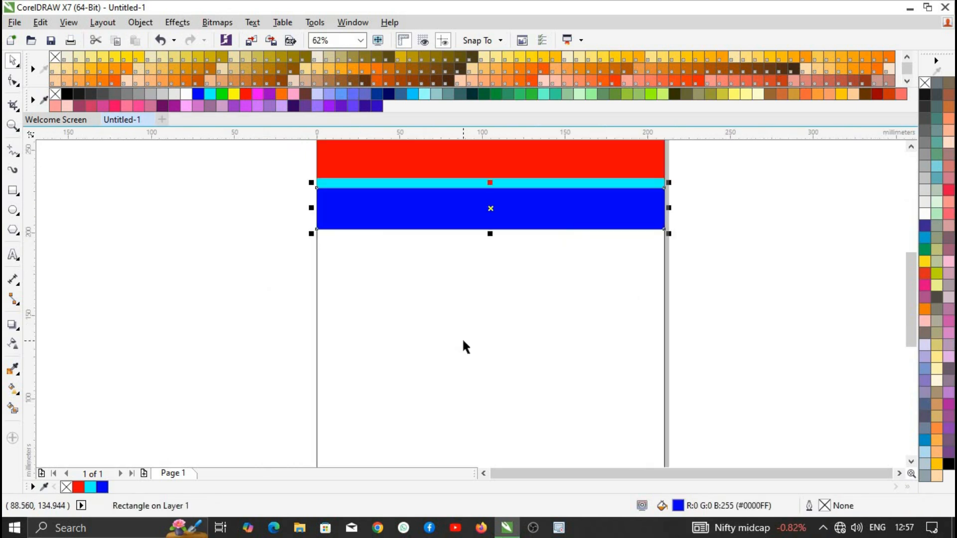
scroll(449, 405, "down", 2)
scroll(471, 166, "up", 1)
left_click(482, 179)
- Copy the red band to the page bottom as a shorter footer strip
left_click_drag(482, 178, 482, 389)
left_click(418, 464)
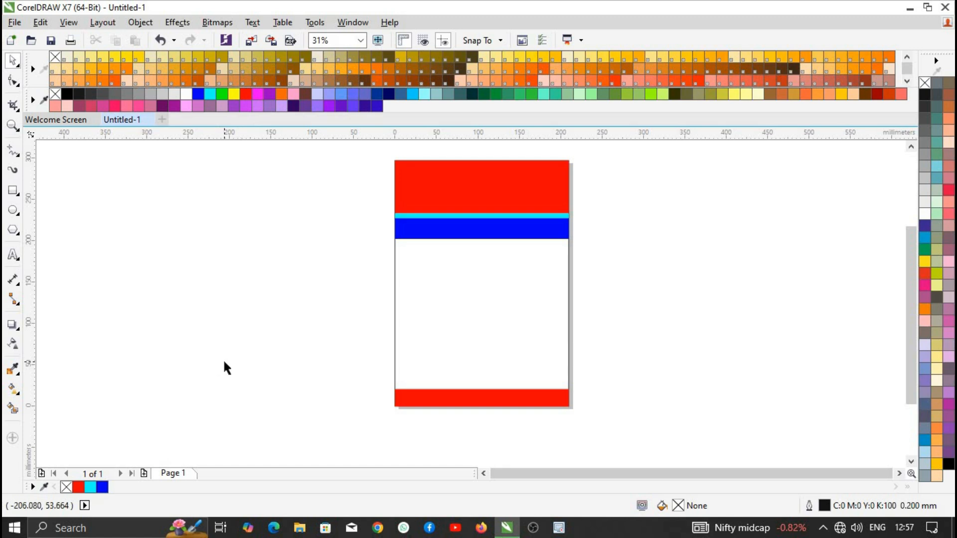
scroll(412, 243, "up", 2)
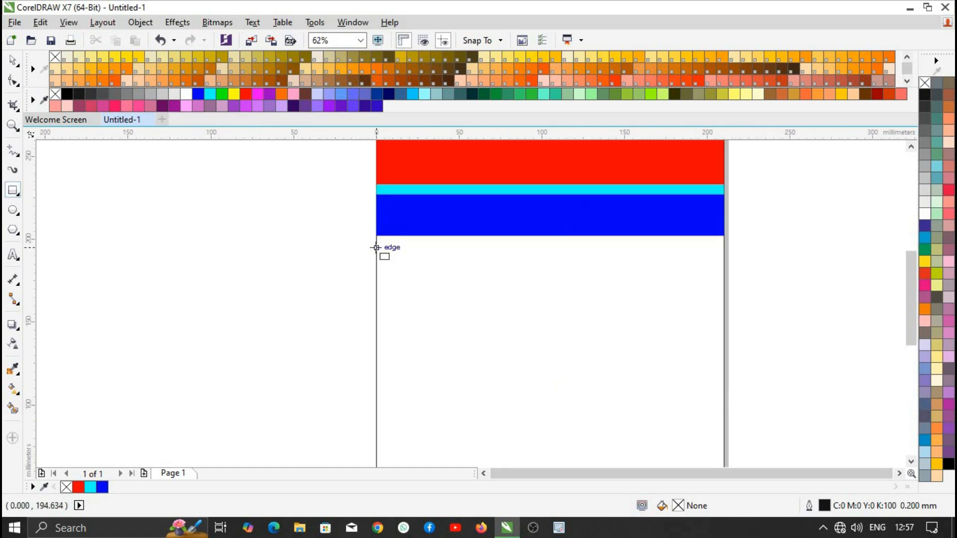
- Draw a dark green rectangle with no outline below the blue band
mouse_move(377, 244)
left_mouse_down()
mouse_move(555, 288)
mouse_move(725, 269)
left_mouse_up()
left_click(483, 93)
right_click(55, 93)
- Give the green strip a white-to-dark-green-to-white fountain fill using Interactive Fill
key("g")
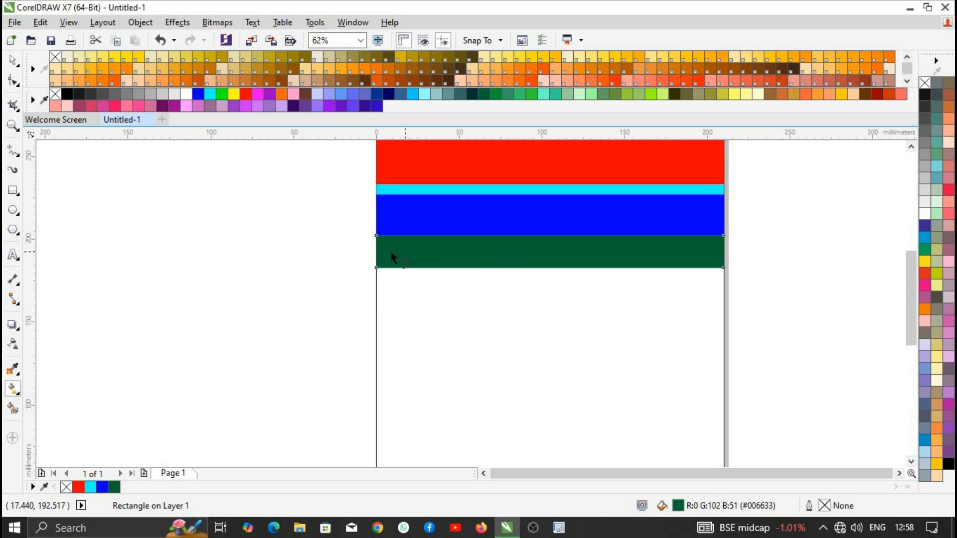
left_click_drag(713, 250, 723, 251)
left_click(385, 251)
left_click(185, 94)
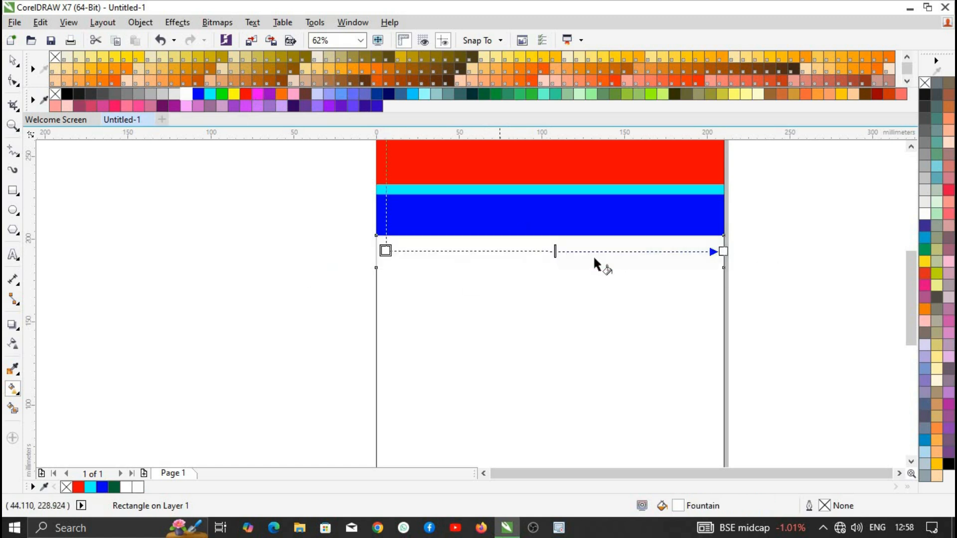
double_click(554, 250)
left_click(484, 93)
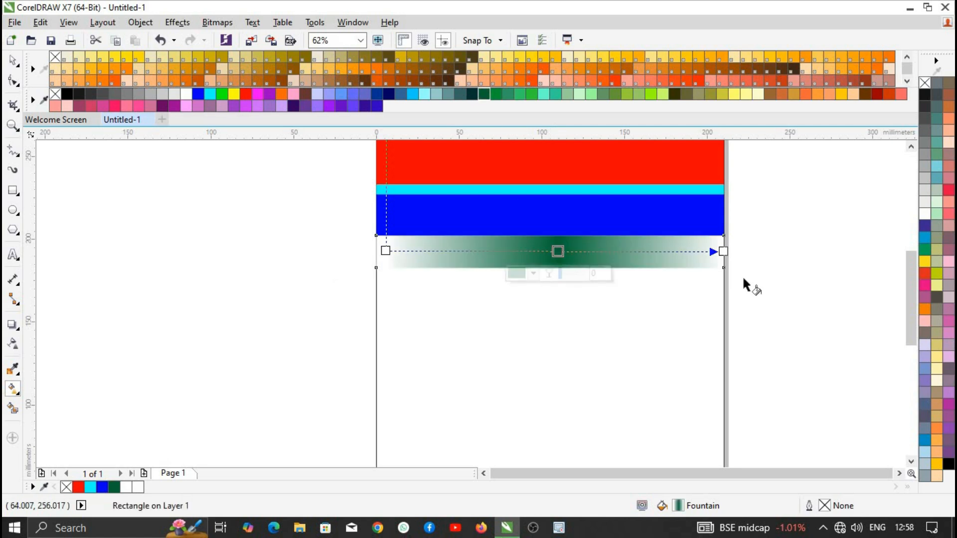
key("space")
left_click(550, 288)
- Draw a small rectangle beneath the gradient strip
scroll(550, 288, "down", 2)
scroll(559, 282, "up", 2)
scroll(550, 356, "down", 2)
scroll(521, 337, "up", 2)
scroll(521, 337, "down", 1)
mouse_move(444, 213)
left_mouse_down()
mouse_move(667, 355)
mouse_move(453, 215)
left_mouse_up()
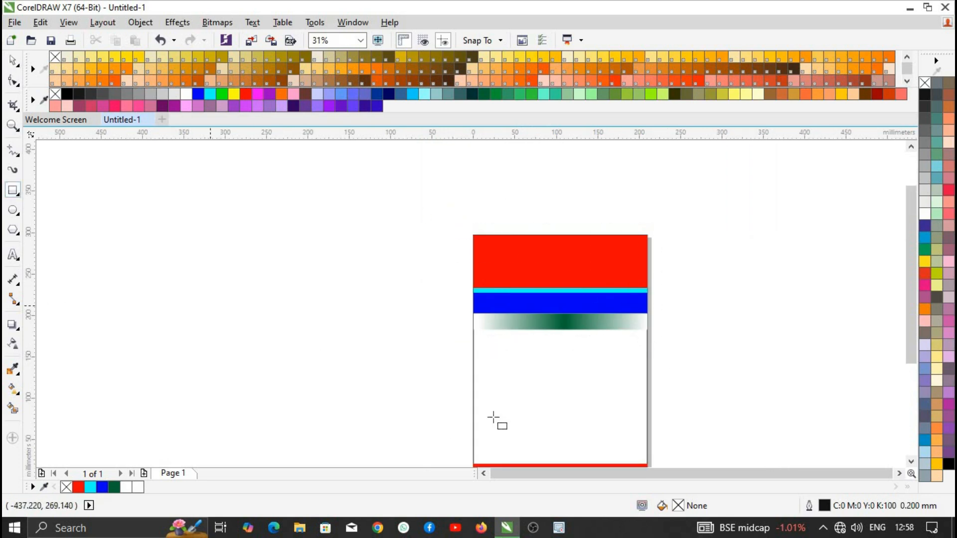
scroll(551, 419, "down", 2)
scroll(528, 366, "up", 1)
left_click_drag(463, 217, 589, 244)
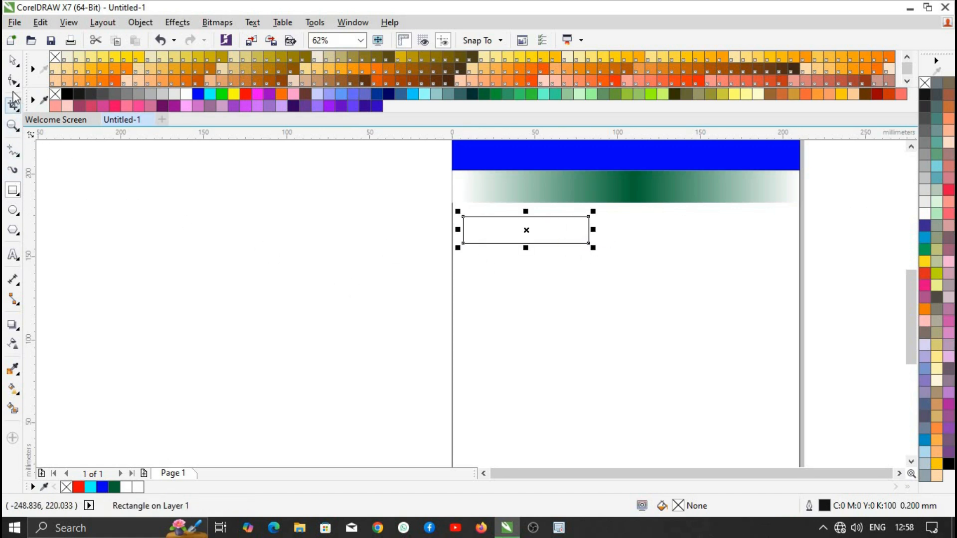
- Convert the small rectangle to curves, pull a right-edge node into an arrow point, and fill it purple
left_click(13, 80)
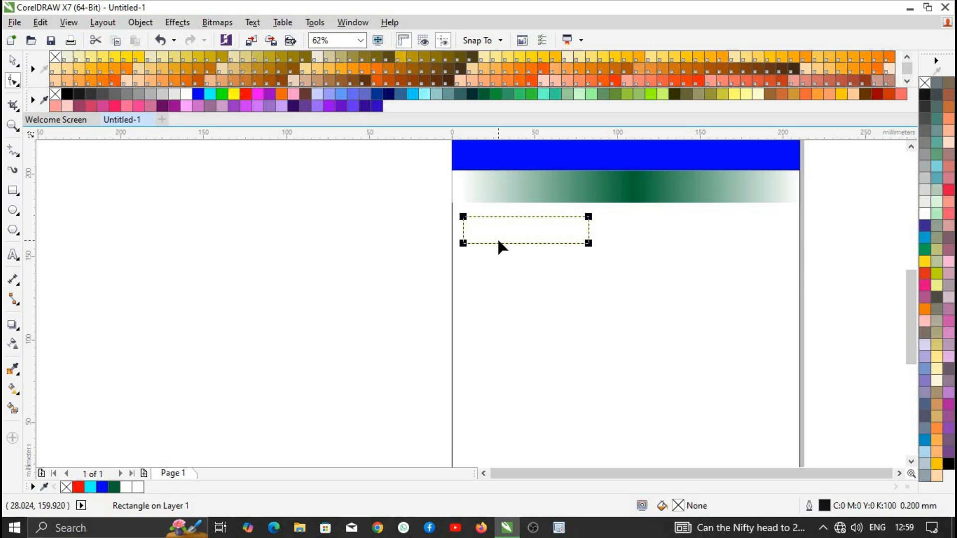
key("ctrl+q")
double_click(589, 228)
left_click_drag(589, 230, 601, 229)
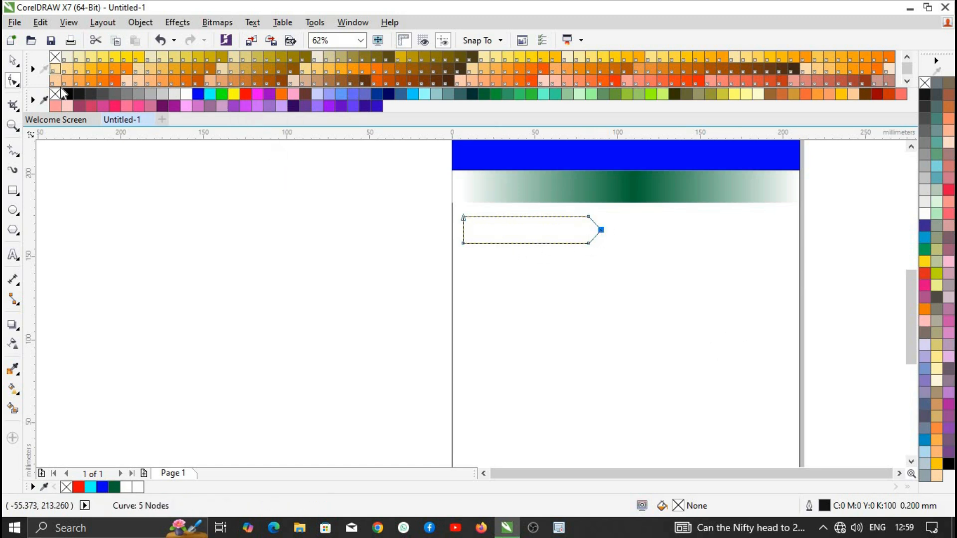
left_click(255, 93)
scroll(429, 209, "down", 1)
key("space")
scroll(507, 228, "up", 1)
scroll(507, 229, "down", 1)
- Duplicate the pair of purple arrows downward with Ctrl+R into two columns of seven
left_click_drag(468, 242, 489, 262)
key("ctrl+z")
scroll(497, 238, "up", 3)
scroll(497, 238, "down", 3)
left_click(466, 247, "shift")
right_click(490, 262)
key("ctrl+r")
key("ctrl+r")
key("ctrl+r")
key("ctrl+r")
key("ctrl+r")
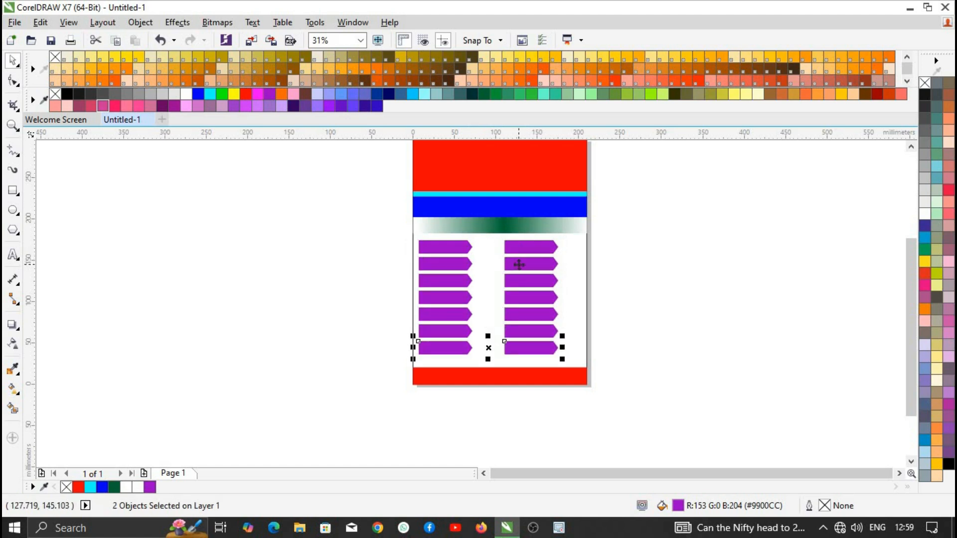
scroll(537, 254, "up", 2)
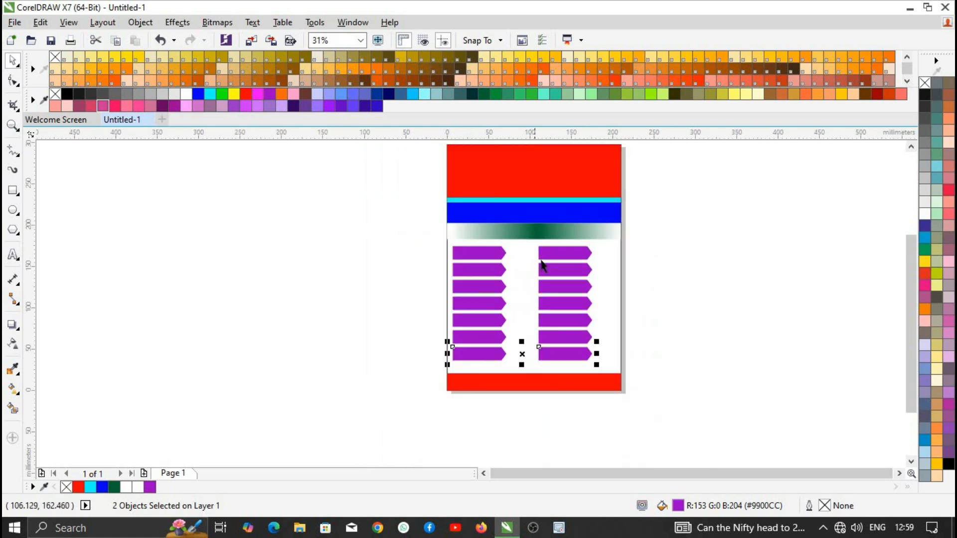
scroll(434, 248, "down", 2)
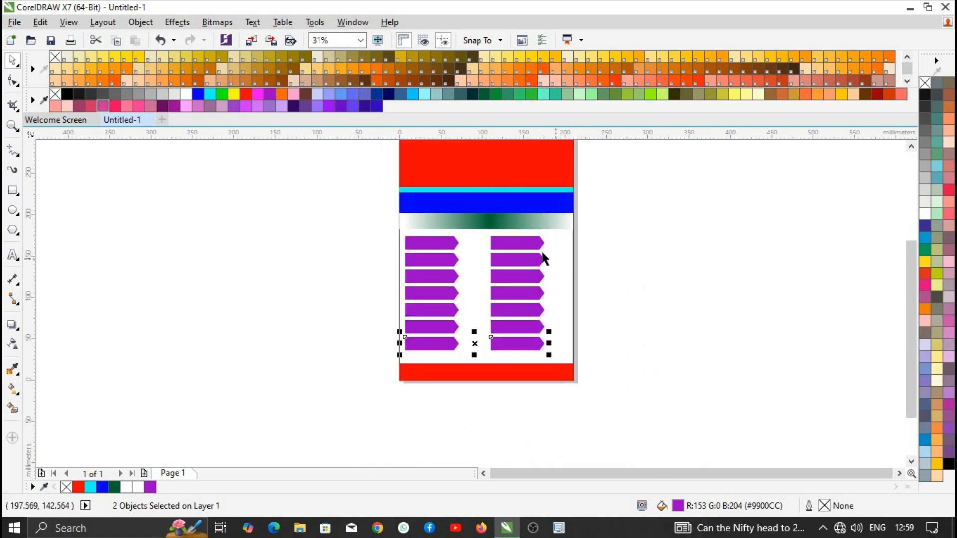
left_click(573, 252)
scroll(359, 166, "down", 2)
- Give the page-frame rectangle a red outline
right_click(246, 94)
scroll(436, 217, "up", 4)
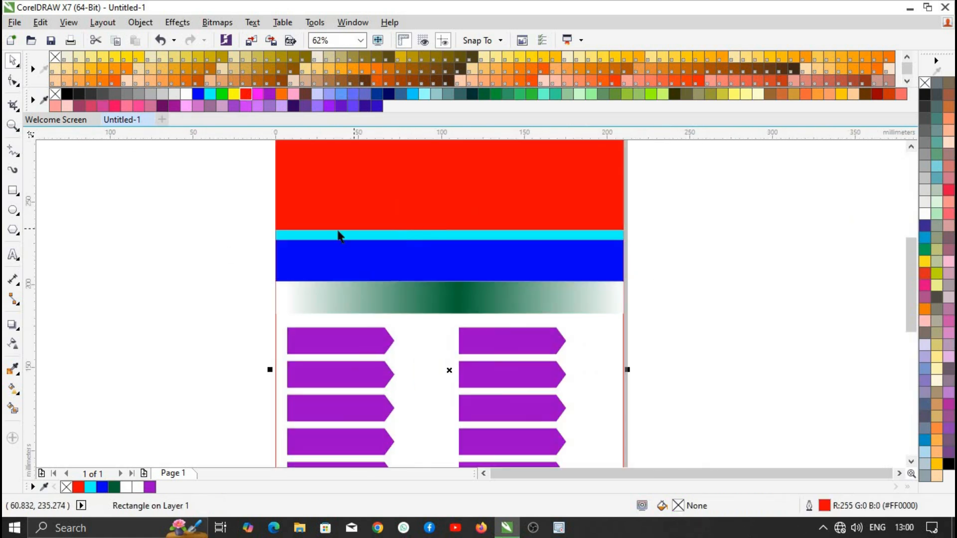
scroll(339, 228, "down", 2)
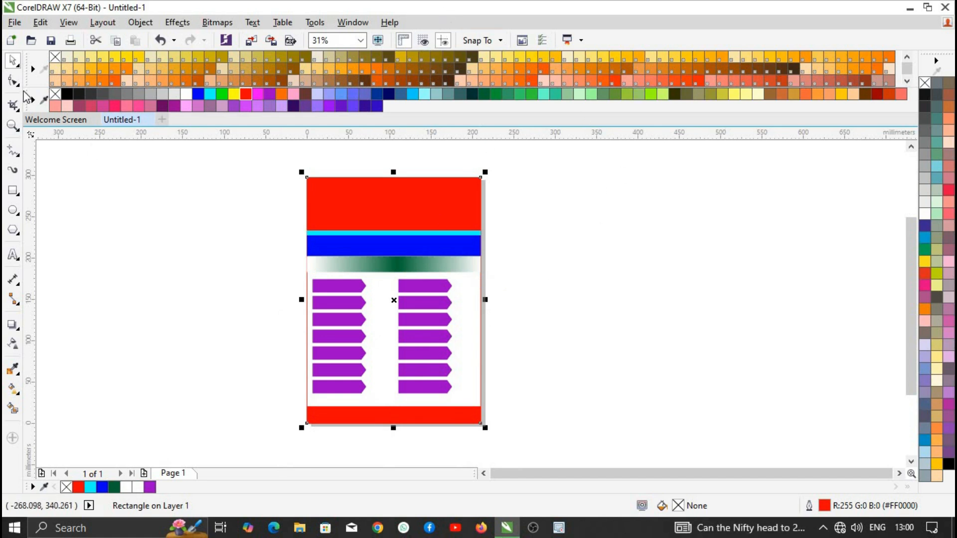
- Restore the Property Bar from Window > Toolbars and dock it
left_click(314, 22)
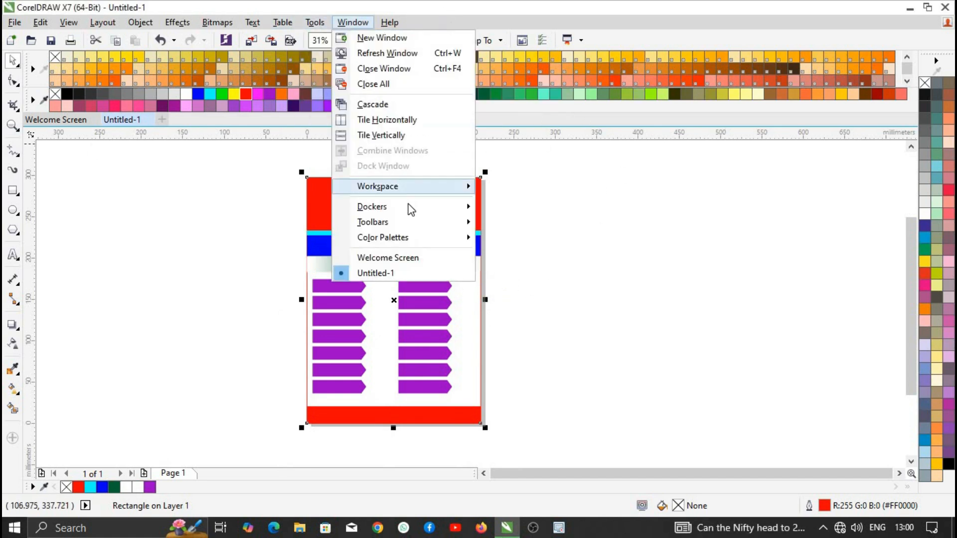
mouse_move(414, 222)
left_click(524, 289)
left_click_drag(597, 43, 606, 55)
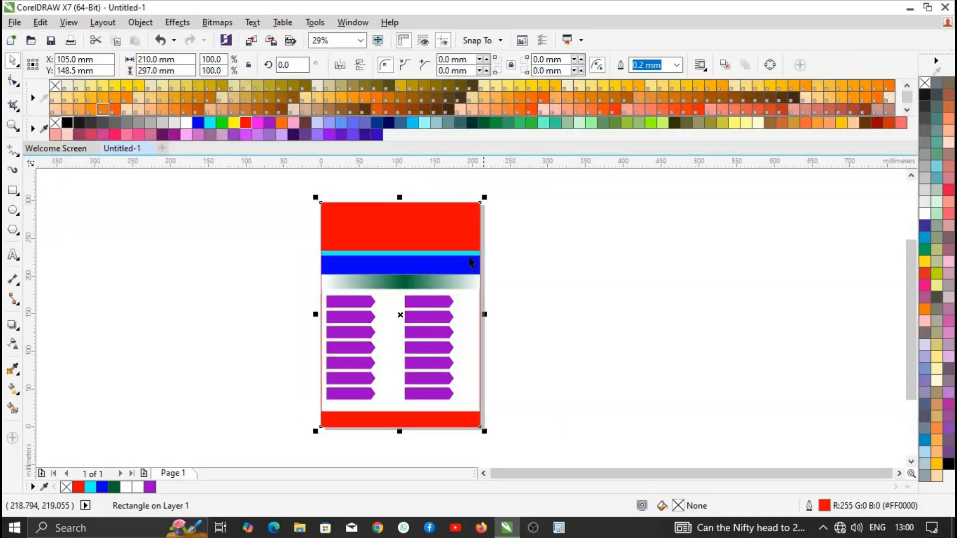
- Set the red frame's outline width to 3.0 mm
left_click(676, 65)
left_click(663, 194)
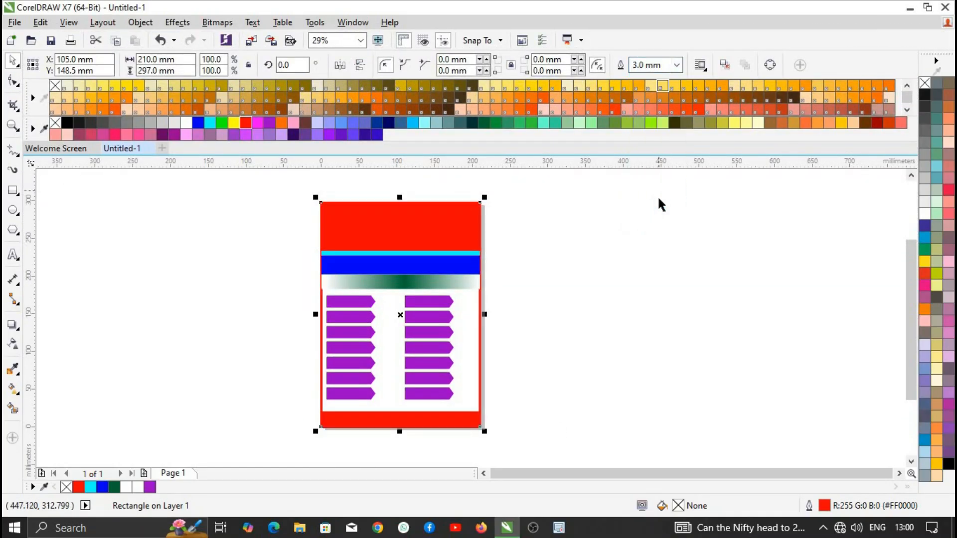
scroll(455, 321, "up", 3)
scroll(305, 313, "down", 3)
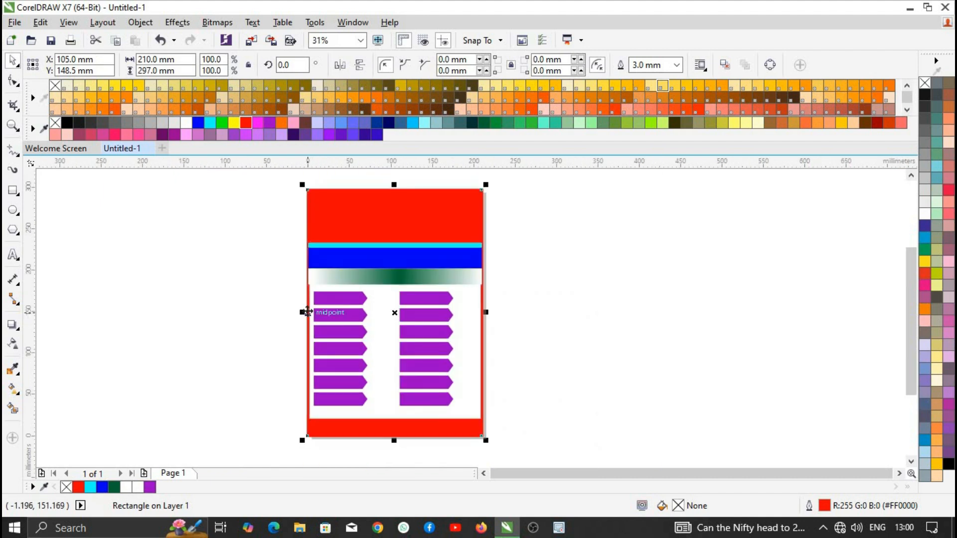
- Move the red frame beside the page and delete the leftover page-edge rectangle
left_click_drag(307, 312, 693, 306)
left_click(478, 325)
left_click(483, 328)
key("Delete")
scroll(483, 328, "down", 1)
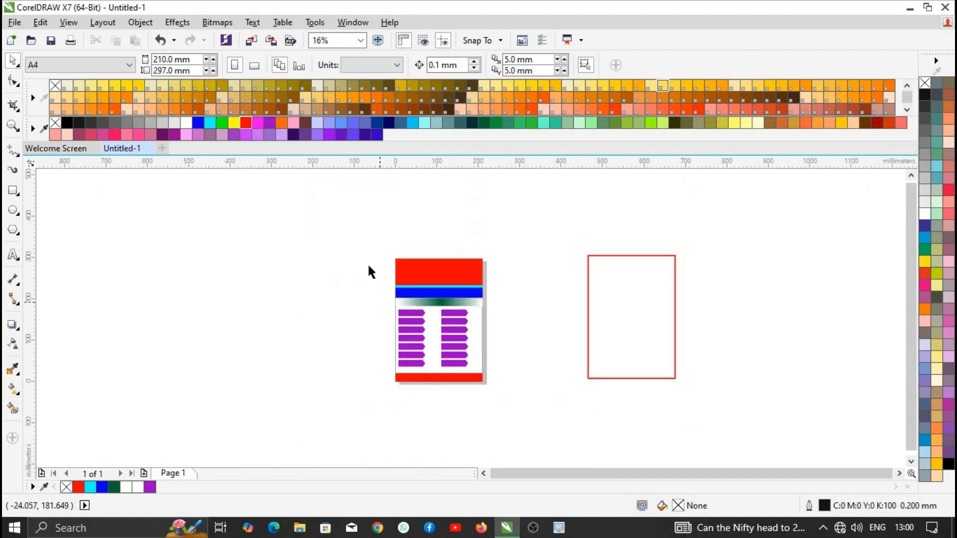
scroll(369, 272, "up", 1)
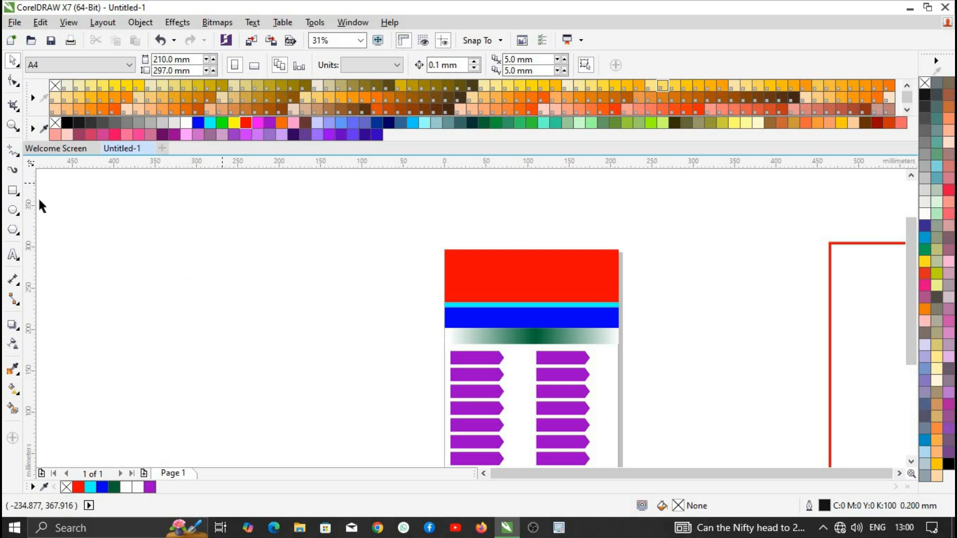
- Add the CSC title text and center-align its lines
left_click(13, 254)
left_click(189, 250)
type("csc")
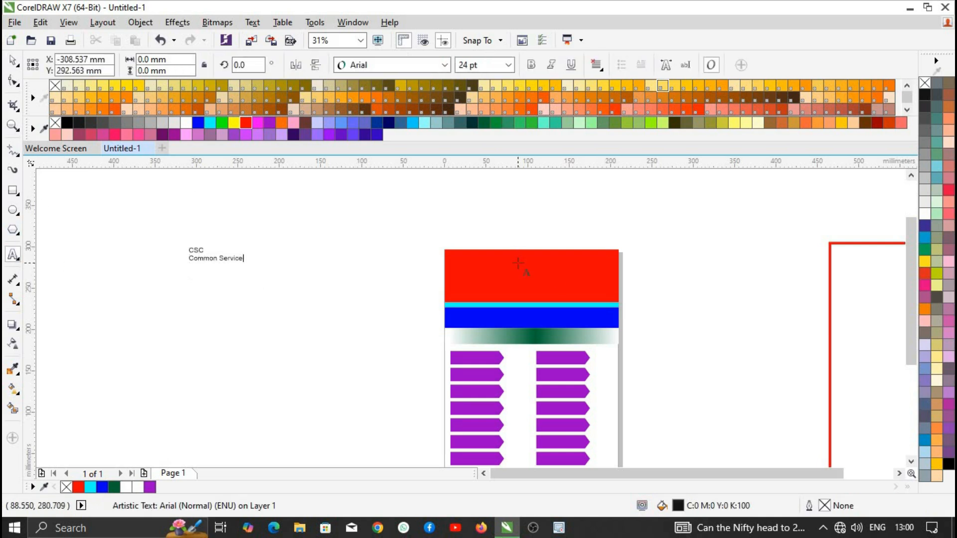
left_click(13, 61)
left_click(596, 65)
left_click(619, 97)
left_click(596, 65)
left_click(618, 110)
- Enlarge the title in Gotham Black and place it on the red header
left_click_drag(270, 265, 362, 279)
left_click(443, 64)
left_click(389, 83)
left_click_drag(269, 259, 612, 252)
- Lower the 'Common Service Center' line slightly and make both header text lines white
left_click(595, 255, "shift")
left_click(587, 285)
key("Down")
key("Down")
key("Down")
key("Down")
key("Down")
key("Down")
key("Down")
key("Down")
key("Down")
key("Down")
key("Down")
key("Down")
key("Down")
key("Down")
key("Down")
key("Down")
key("Down")
key("Down")
key("Down")
key("Down")
key("Down")
key("Down")
key("Down")
key("Down")
key("Down")
key("Down")
key("Down")
key("Down")
key("Down")
key("Down")
key("Down")
key("Down")
key("Down")
key("Down")
key("Down")
key("Down")
key("Down")
key("Down")
key("Down")
key("Down")
left_click_drag(440, 228, 605, 337)
left_click_drag(637, 299, 637, 299)
left_click(186, 123)
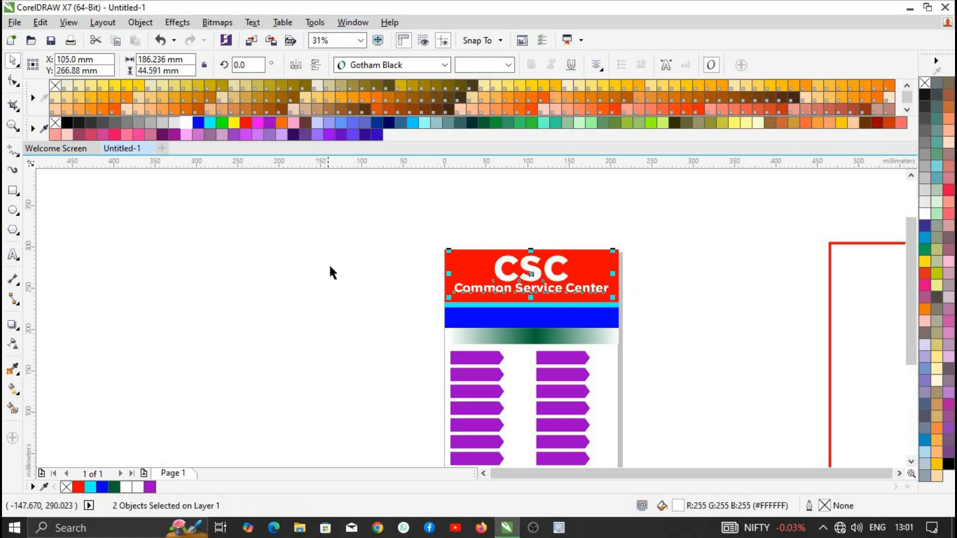
left_click(331, 268)
- Color the CSC copy dark grey and bring the white CSC to the front as its shadow
scroll(529, 273, "up", 1)
scroll(487, 220, "up", 1)
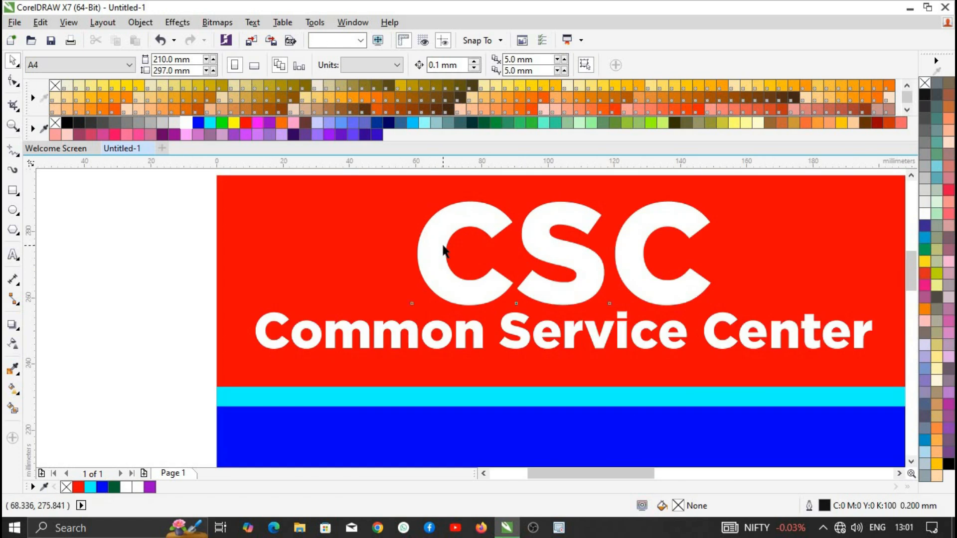
left_click(448, 242)
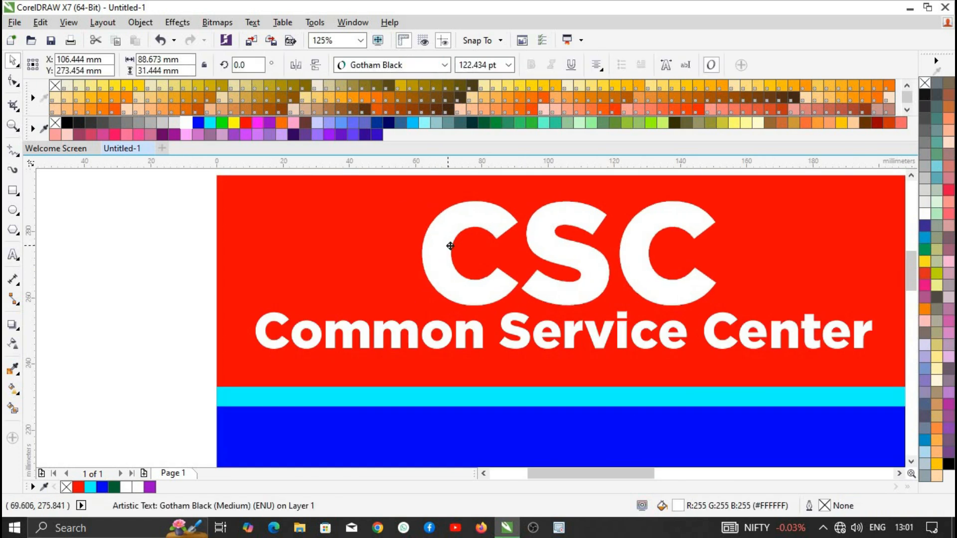
left_click(103, 122)
left_click(57, 232)
right_click(419, 247)
mouse_move(555, 392)
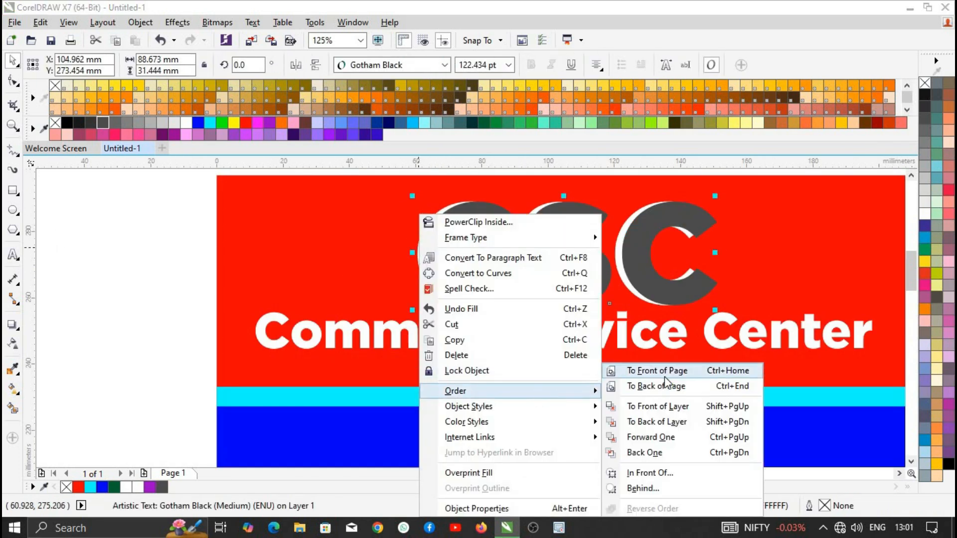
left_click(665, 377)
scroll(618, 285, "down", 1)
key("Escape")
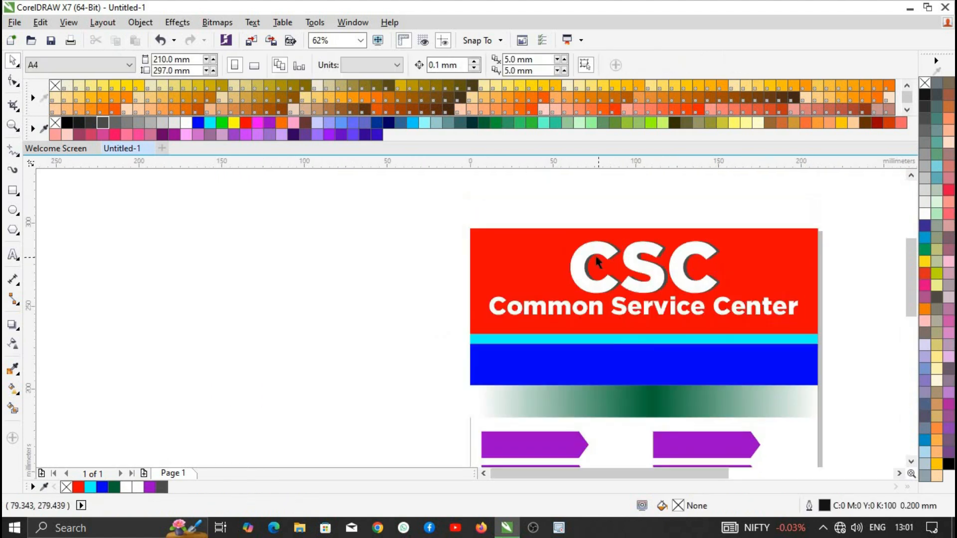
scroll(601, 283, "down", 1)
scroll(605, 271, "up", 1)
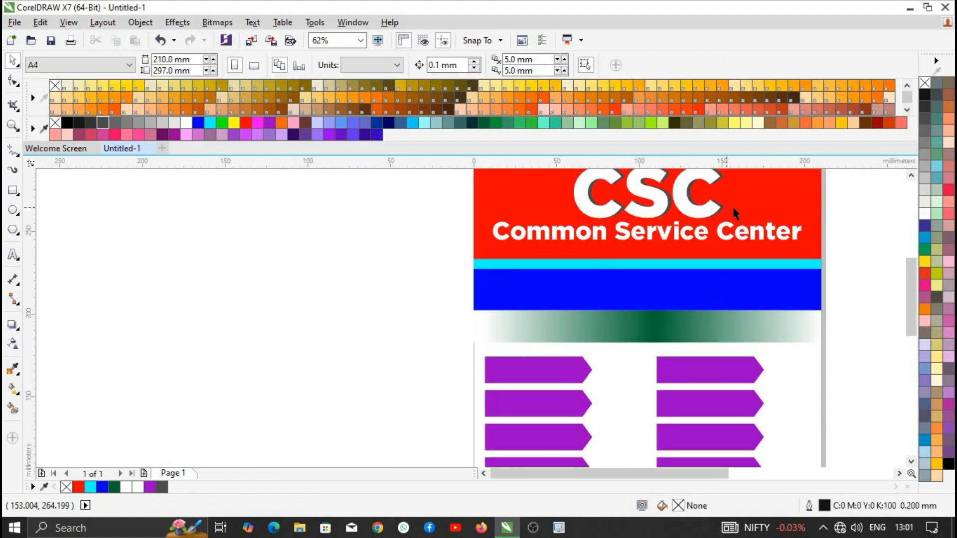
- Type a WhatsApp glyph in the Social Circles font, convert it to curves, and move it onto the blue band
left_click(16, 255)
left_click(218, 295)
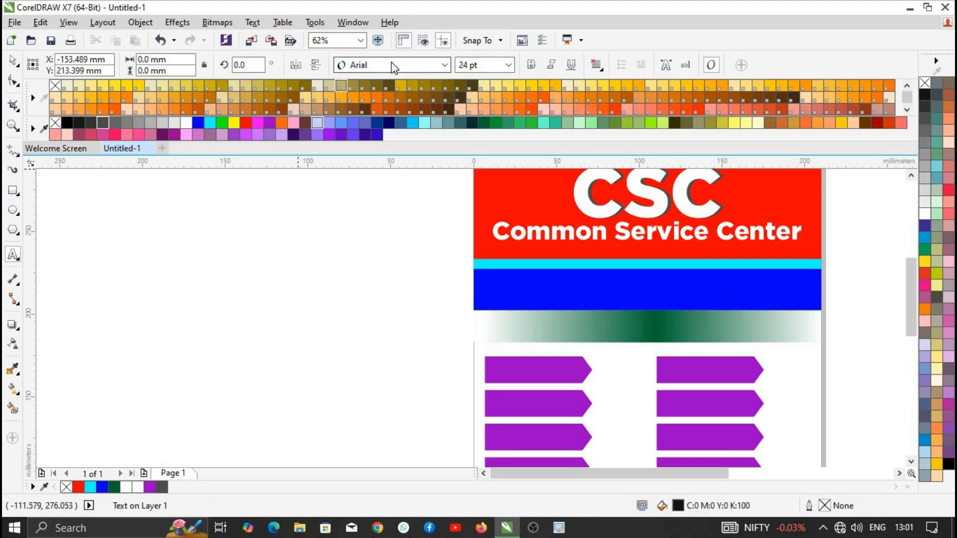
left_click(392, 68)
type("So")
key("Return")
type("w")
left_click(12, 58)
key("ctrl+q")
left_click_drag(236, 296, 503, 291)
- Shrink the WhatsApp icon to fit the blue band and fill it white
scroll(512, 300, "up", 2)
left_click_drag(532, 326, 523, 318)
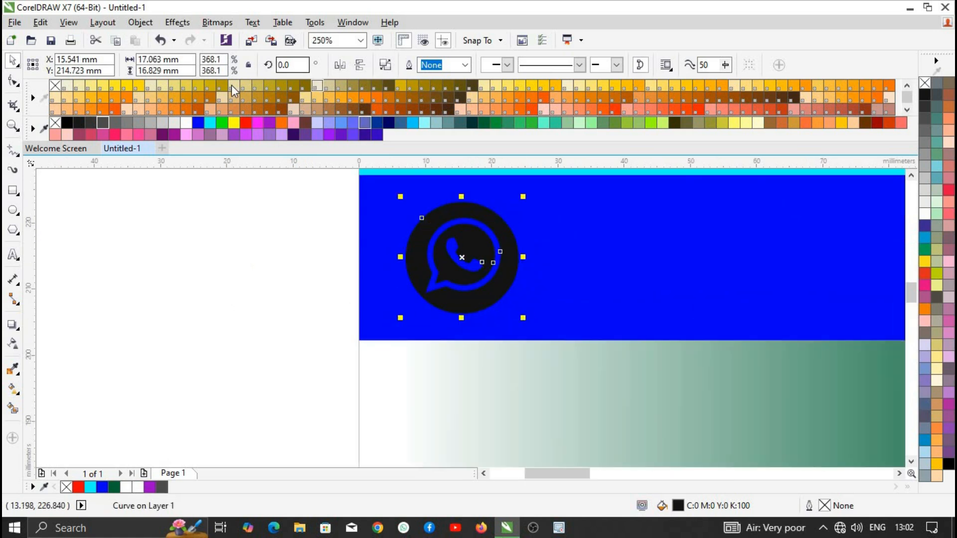
left_click(222, 123)
scroll(373, 174, "down", 1)
scroll(373, 175, "down", 1)
left_click(349, 227)
left_click(396, 187)
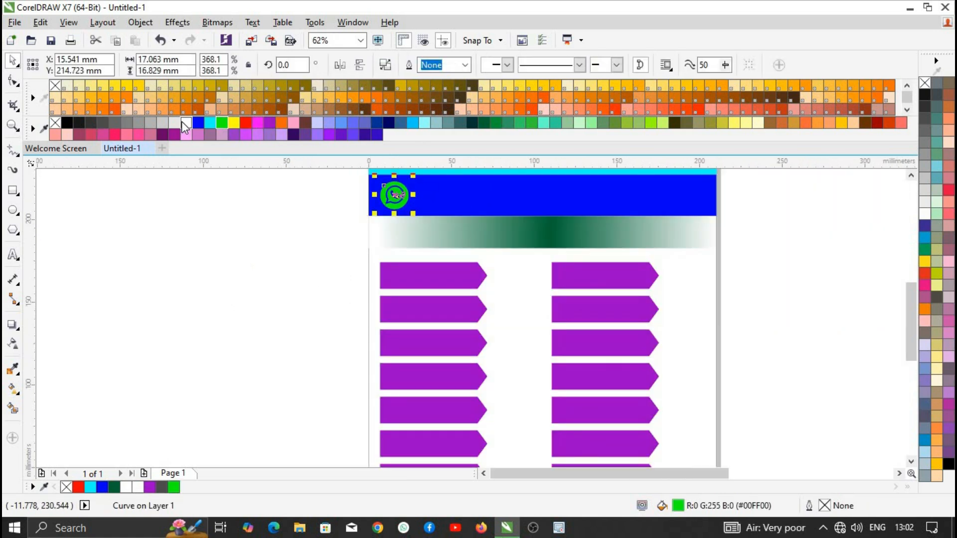
left_click(186, 123)
left_click(345, 269)
scroll(345, 269, "down", 2)
scroll(345, 253, "up", 2)
- Add the contact phone numbers beside the icon in white Gotham Black, enlarged about 1.5 times
left_click(13, 256)
left_click(121, 272)
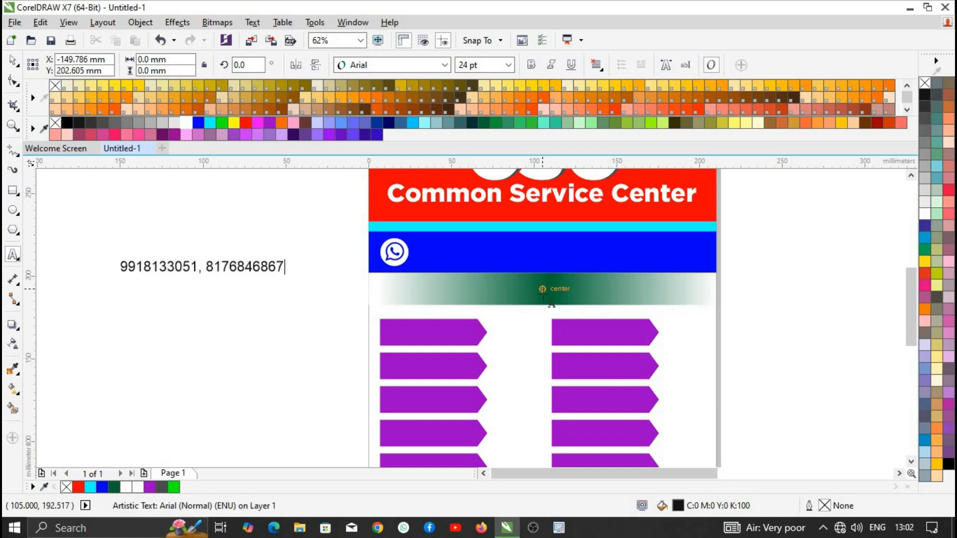
left_click(12, 60)
left_click_drag(290, 275, 619, 266)
key("Return")
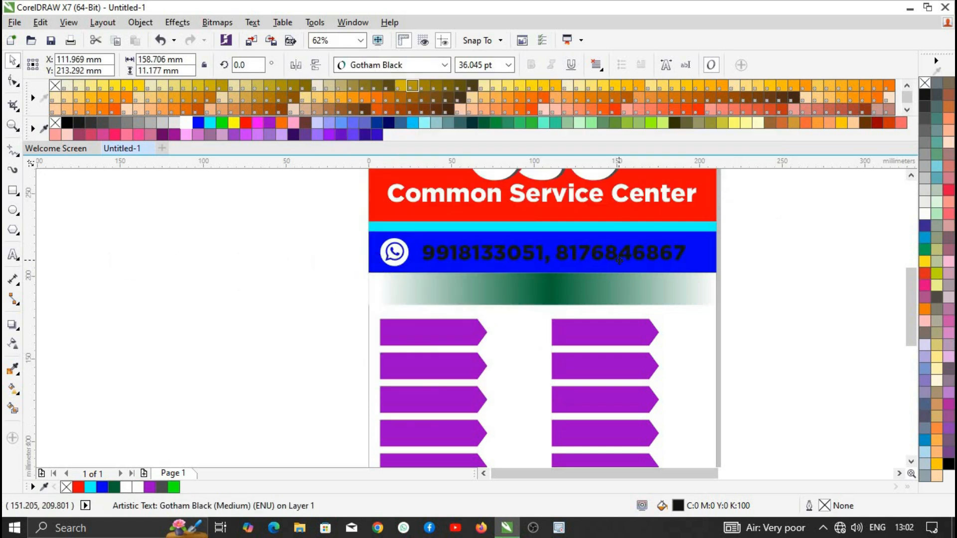
left_click(186, 123)
left_click(186, 264)
left_click_drag(454, 306, 399, 259)
- Type the proprietor's name line beside the page and set it in Gotham Black
left_click_drag(481, 249, 471, 272)
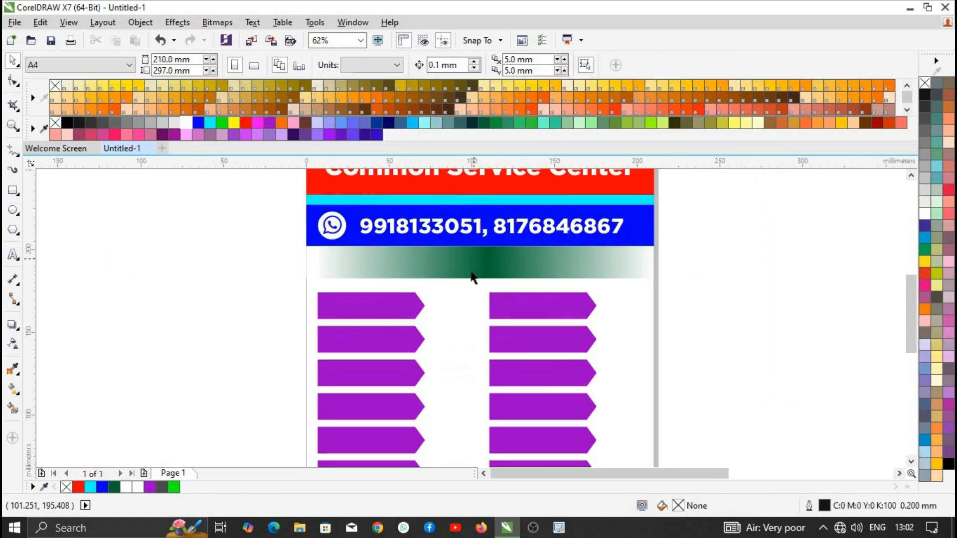
left_click(155, 271)
type("Prop")
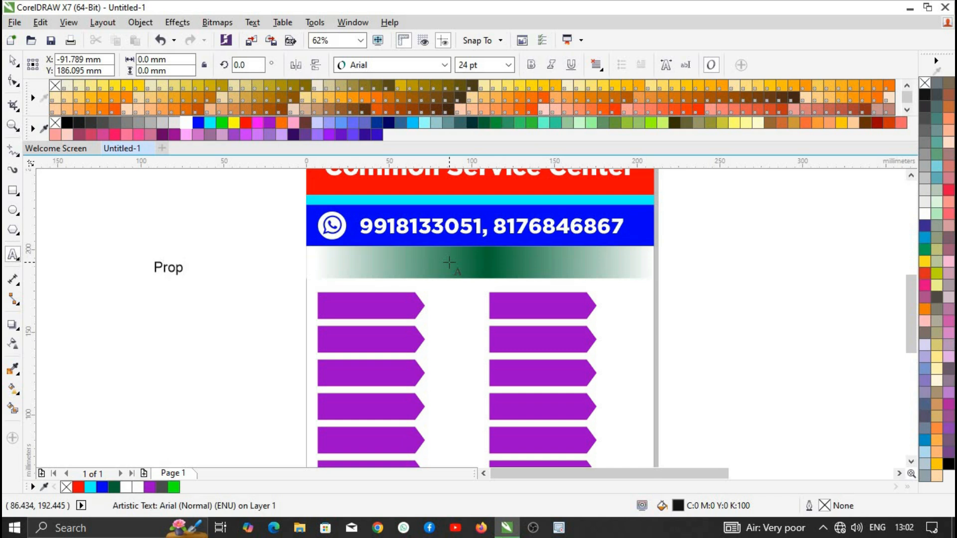
left_click(185, 270)
left_click(12, 60)
left_click(445, 66)
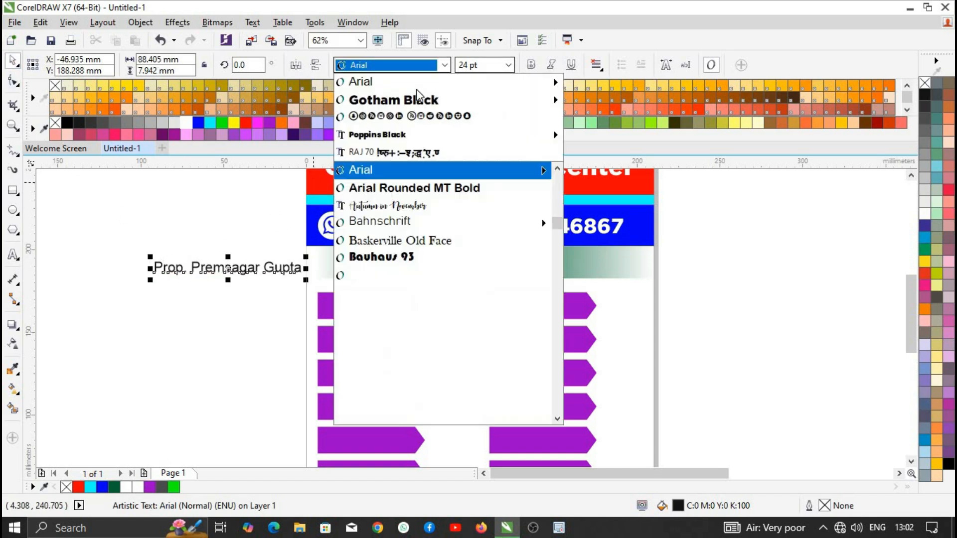
left_click(417, 100)
- Centre the name line on the green gradient bar and fill it white
left_click_drag(304, 270, 535, 262)
left_click(606, 262, "shift")
key("c")
key("e")
left_click(113, 295)
left_click(471, 262)
left_click(187, 122)
left_click(159, 233)
- Copy the name line down into the red footer band and begin editing the copy
scroll(485, 276, "down", 2)
scroll(500, 263, "up", 1)
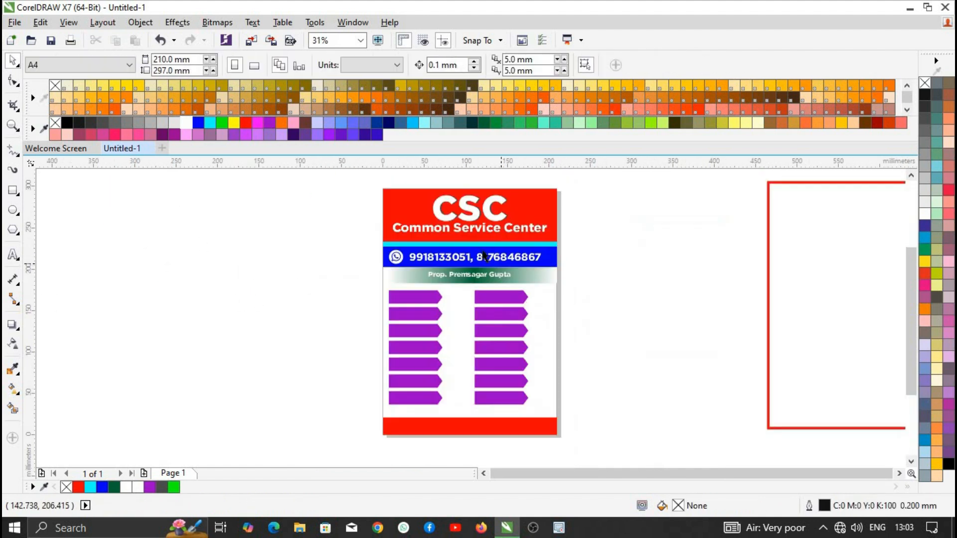
scroll(485, 256, "up", 1)
scroll(483, 260, "down", 1)
scroll(473, 293, "up", 1)
scroll(484, 261, "down", 1)
left_click_drag(481, 260, 491, 411)
scroll(480, 428, "up", 2)
double_click(494, 396)
- Replace the footer copy with the first part of the shop address and resize it to fit
key("ctrl+a")
type("Add. :")
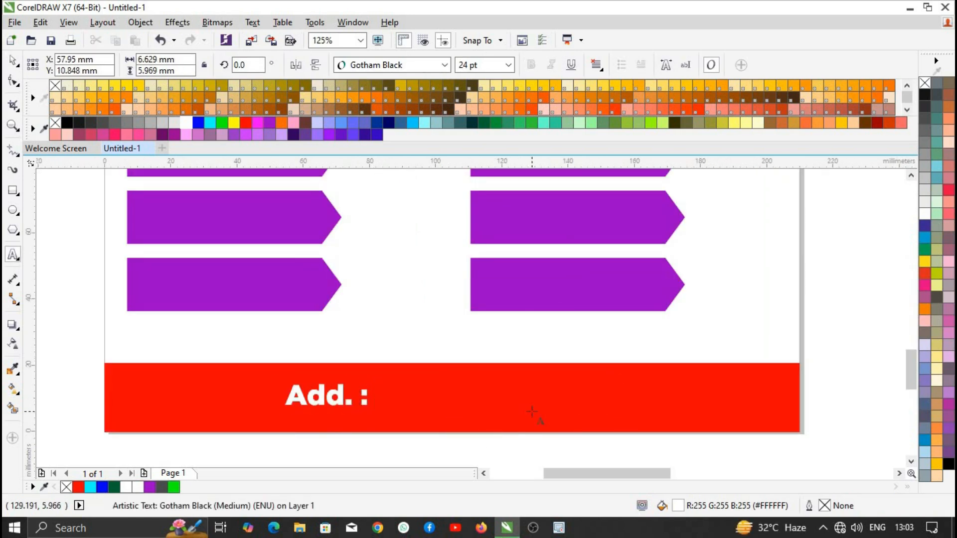
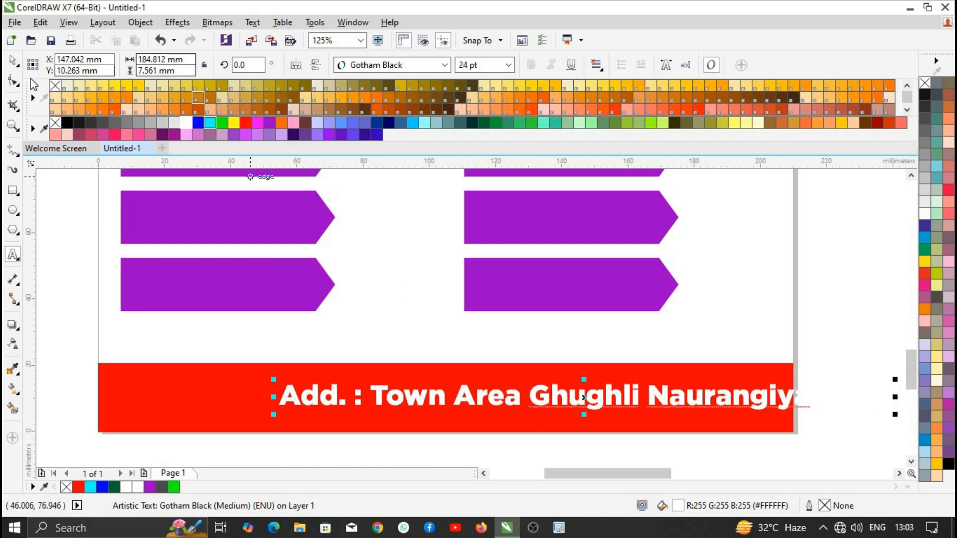
key("ctrl+space")
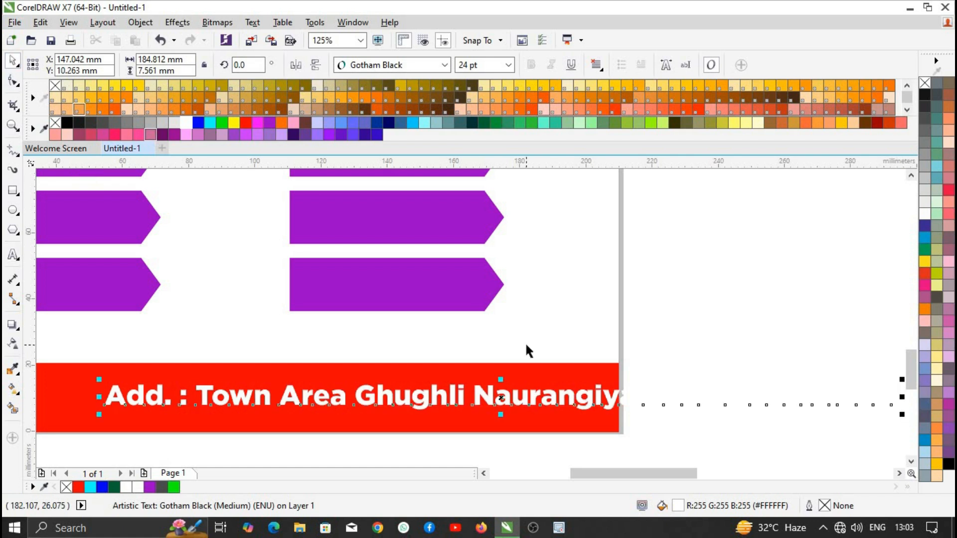
left_click_drag(901, 414, 573, 400)
scroll(500, 401, "down", 1)
scroll(376, 403, "up", 1)
left_click_drag(220, 404, 46, 423)
scroll(533, 394, "down", 1)
scroll(472, 409, "up", 1)
left_click_drag(791, 399, 811, 399)
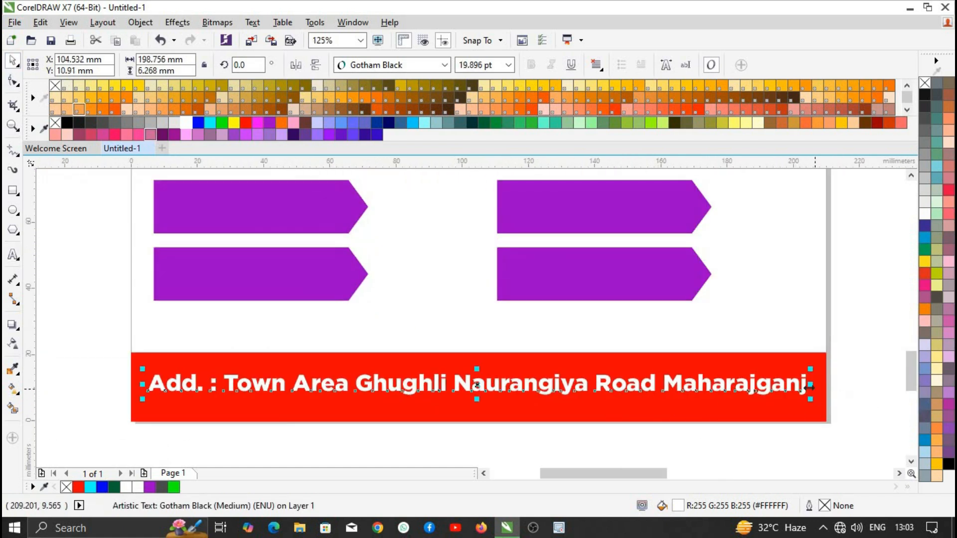
- Add the rest of the address with pin code, center-align it, and centre it on the red footer
double_click(657, 383)
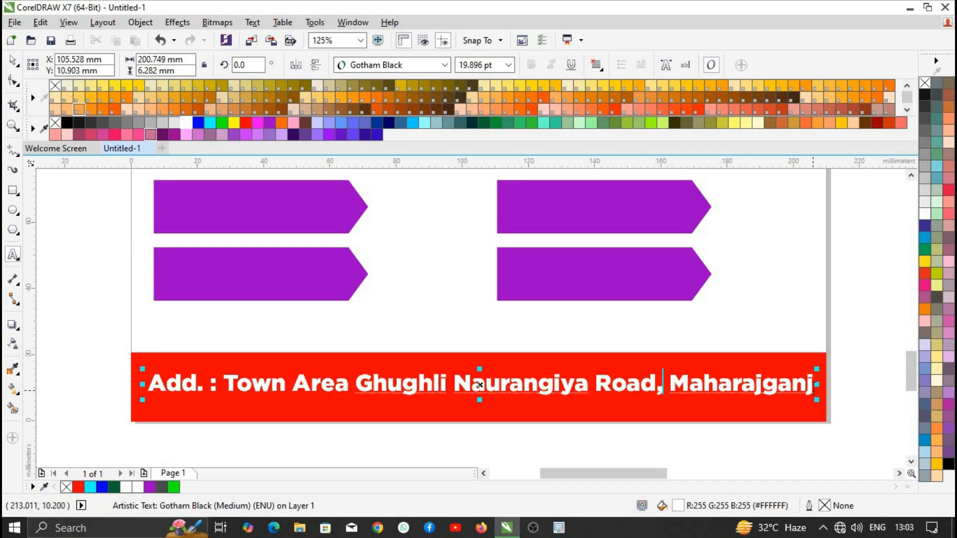
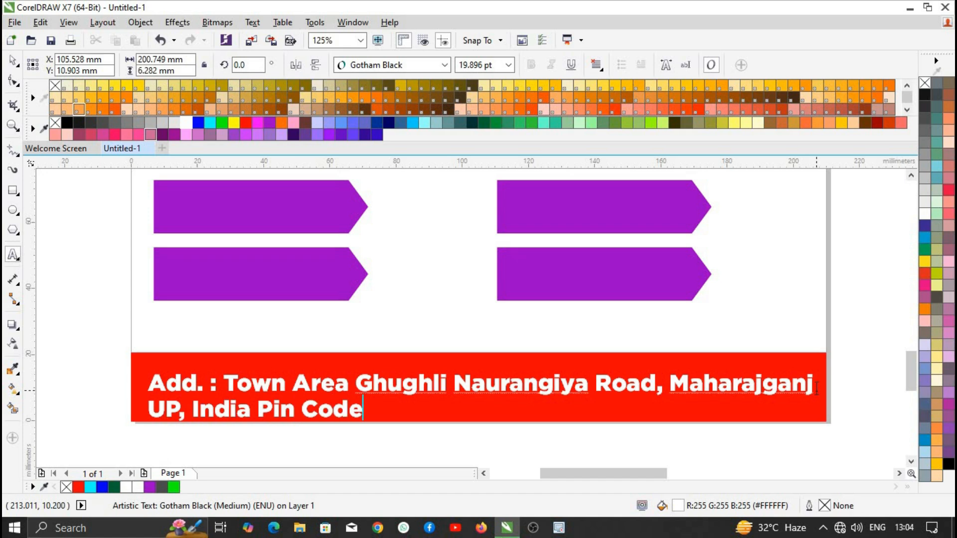
left_click(13, 61)
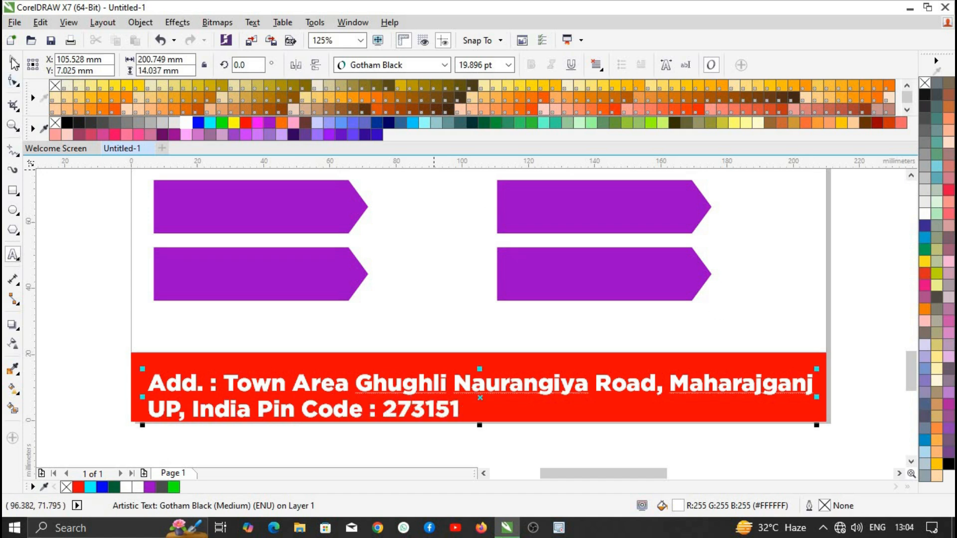
left_click(599, 65)
left_click(628, 112)
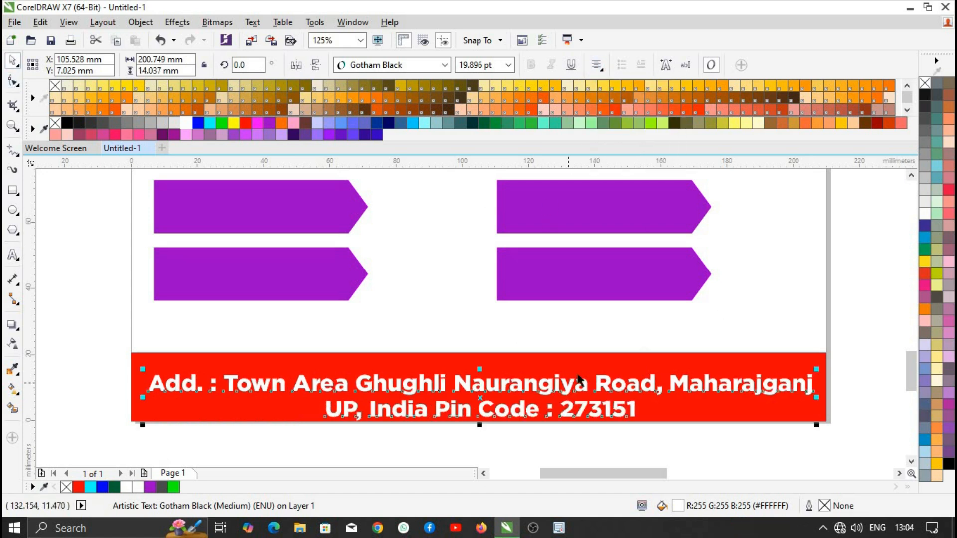
left_click(586, 365, "shift")
key("c")
key("e")
left_click(121, 308)
scroll(568, 388, "down", 2)
scroll(551, 324, "up", 1)
scroll(560, 369, "down", 1)
scroll(561, 342, "down", 1)
- Recolour the left-column arrows cyan, red, dark green, dark red, orange and yellow
scroll(555, 318, "up", 2)
left_click(470, 315)
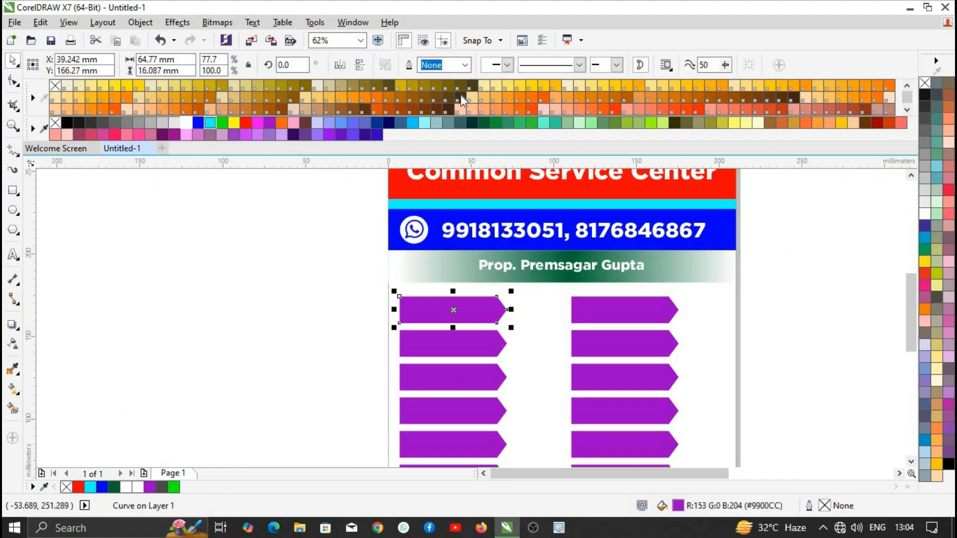
left_click_drag(412, 122, 479, 307)
left_click(461, 370)
left_click(245, 122)
left_click(447, 406)
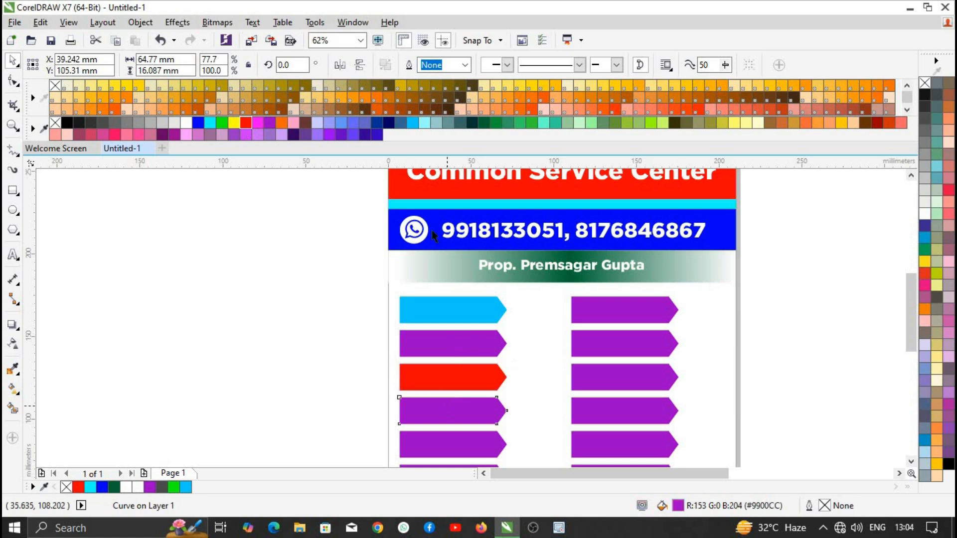
left_click(484, 123)
scroll(466, 206, "down", 1)
scroll(480, 330, "up", 2)
left_click(439, 317)
left_click(870, 125)
left_click(399, 371)
left_click(281, 122)
left_click(399, 439)
left_click(235, 123)
scroll(515, 278, "down", 2)
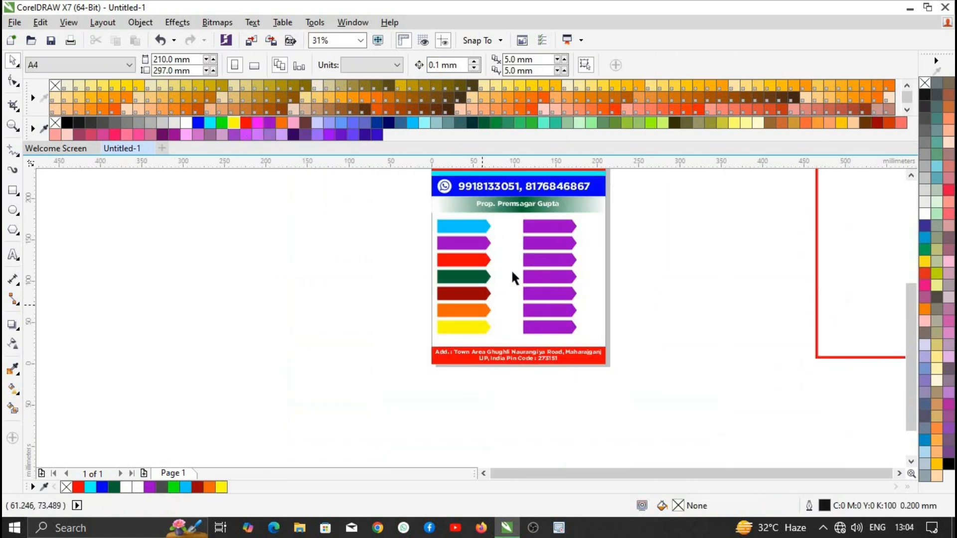
scroll(545, 207, "up", 1)
scroll(544, 207, "down", 1)
- Recolour the right-column arrows red, yellow, dark olive, navy, cyan and dark teal
left_click(576, 207)
scroll(576, 214, "up", 1)
left_click(246, 122)
left_click(576, 269)
left_click(235, 123)
left_click(575, 302)
left_click(674, 122)
key("Escape")
left_click(589, 344)
left_click(388, 124)
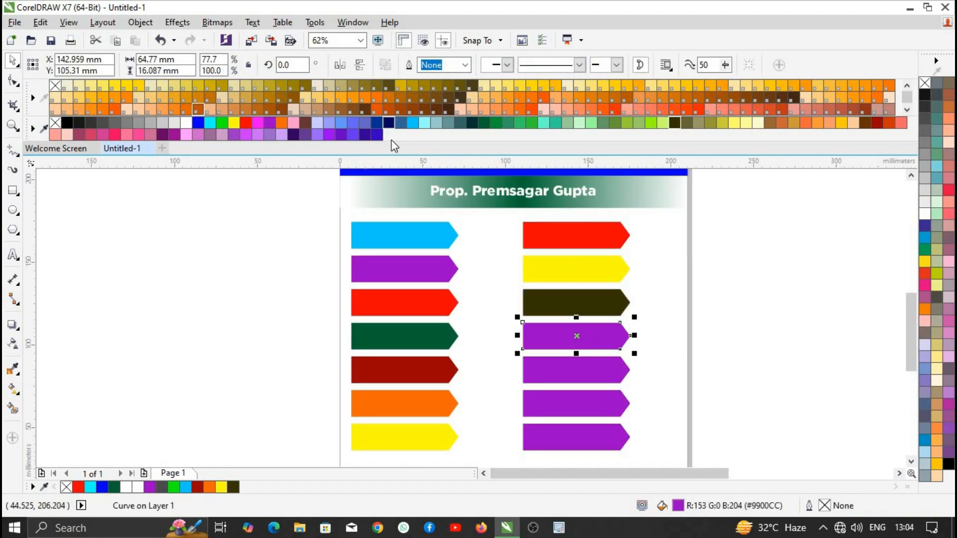
left_click(584, 370)
left_click(209, 124)
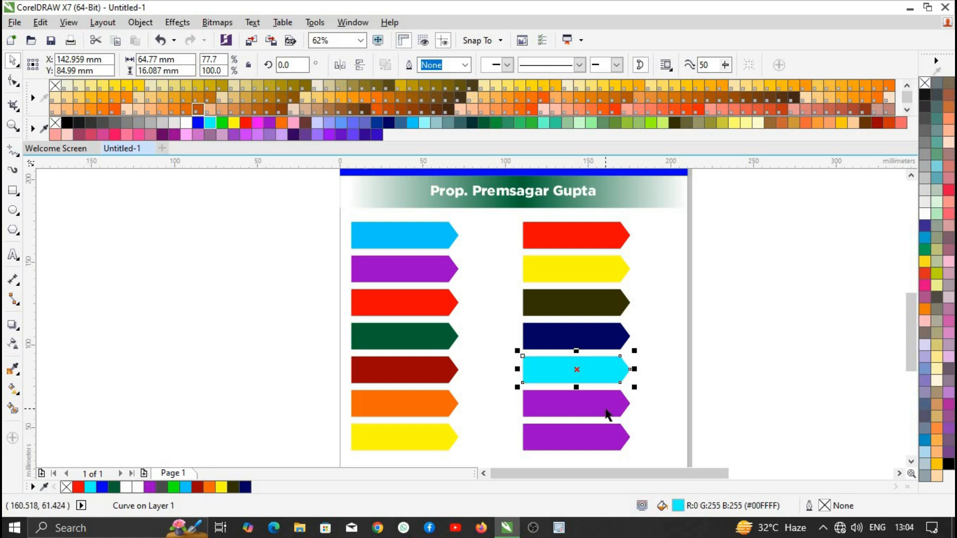
left_click(607, 402)
left_click(471, 123)
key("Escape")
- Activate the Text tool with F8 and switch the typing input to Hindi
scroll(438, 314, "down", 2)
scroll(439, 317, "up", 2)
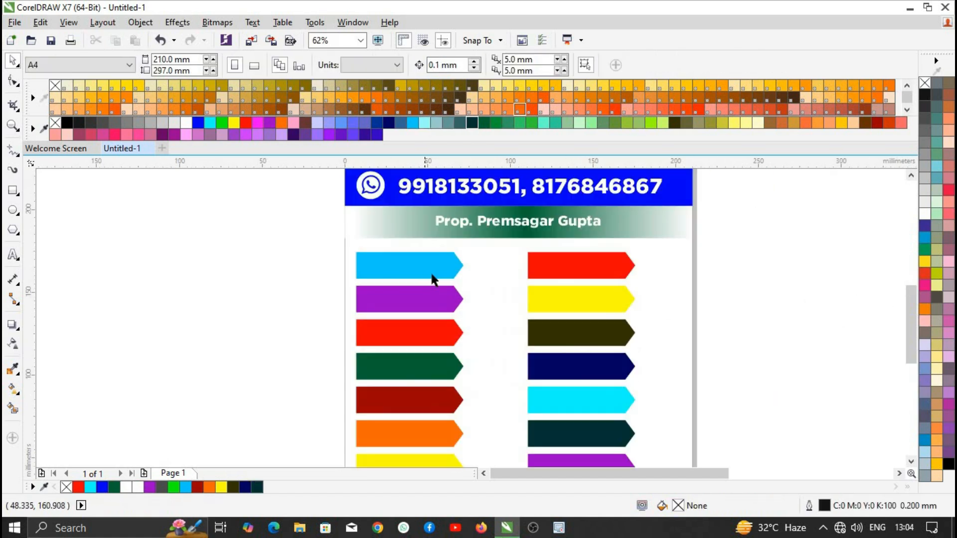
scroll(610, 268, "down", 2)
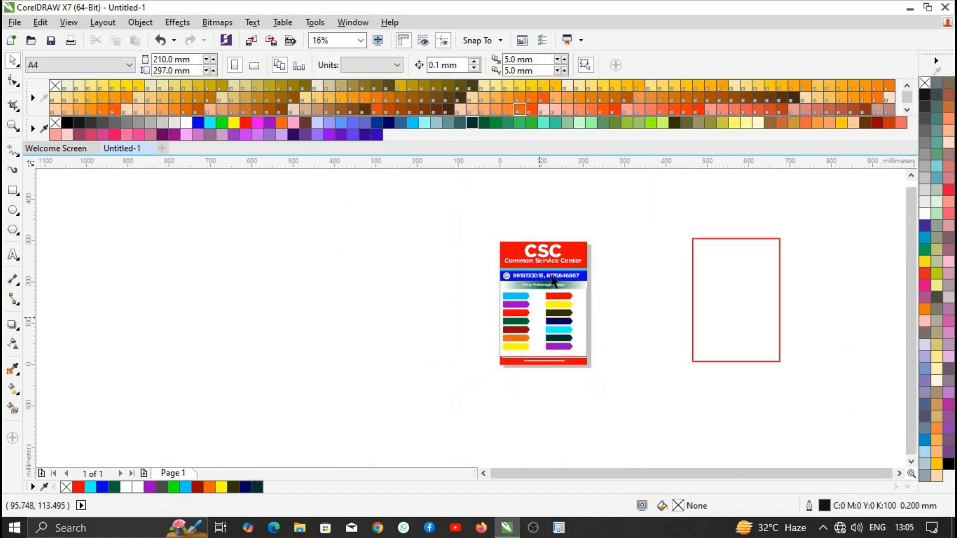
scroll(581, 305, "up", 2)
scroll(568, 299, "down", 1)
scroll(564, 290, "down", 1)
scroll(552, 274, "up", 1)
left_click_drag(431, 181, 339, 293)
scroll(538, 272, "up", 1)
scroll(532, 264, "down", 1)
scroll(452, 261, "up", 1)
scroll(460, 266, "down", 1)
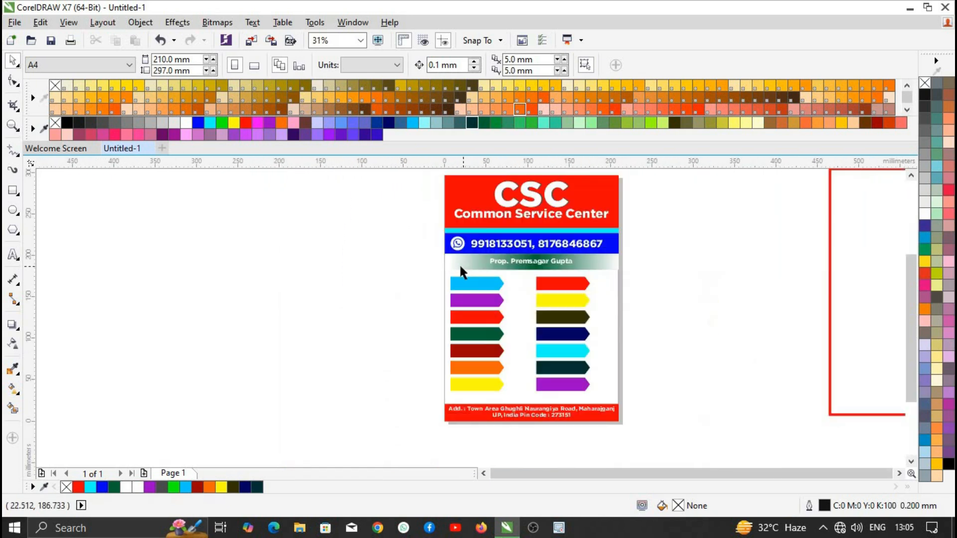
scroll(466, 295, "up", 1)
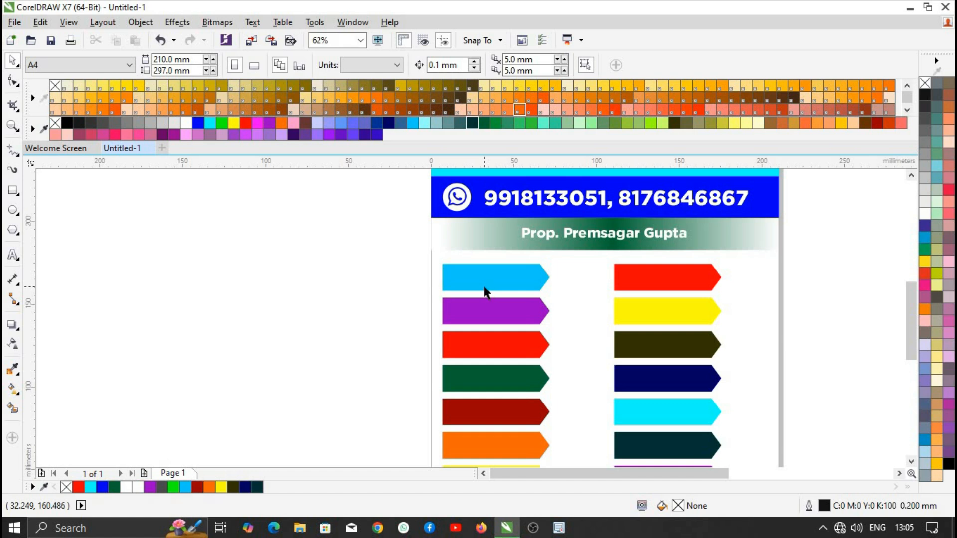
key("F8")
key("ctrl+z")
- Type the Hindi lines रेलवे टिकट, एयर टिकट, जाती आय निवास, रिचार्ज, सिम पोर्ट, ऑनलाइन फॉर्म, ड्राइविंग लाइसेंस
key("alt+shift")
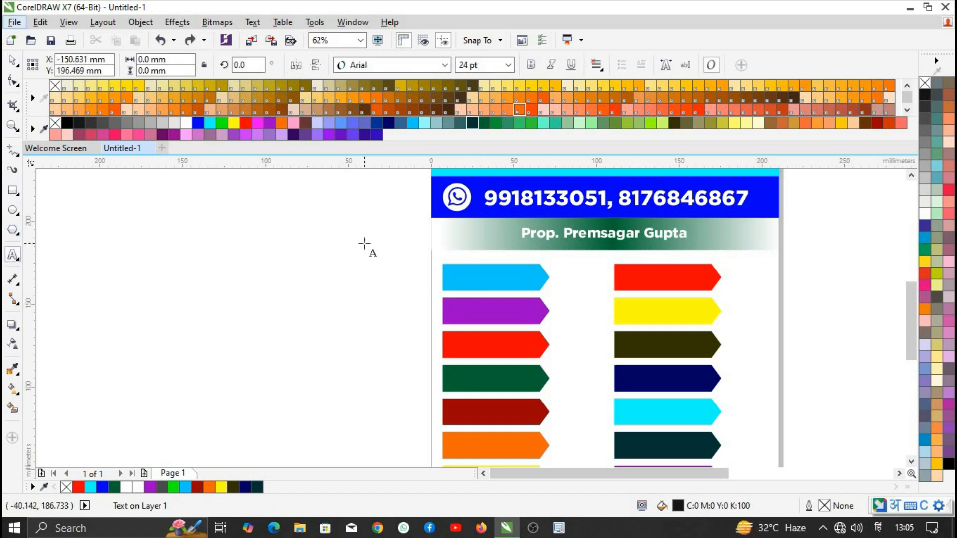
type("रेलवे टिकेट")
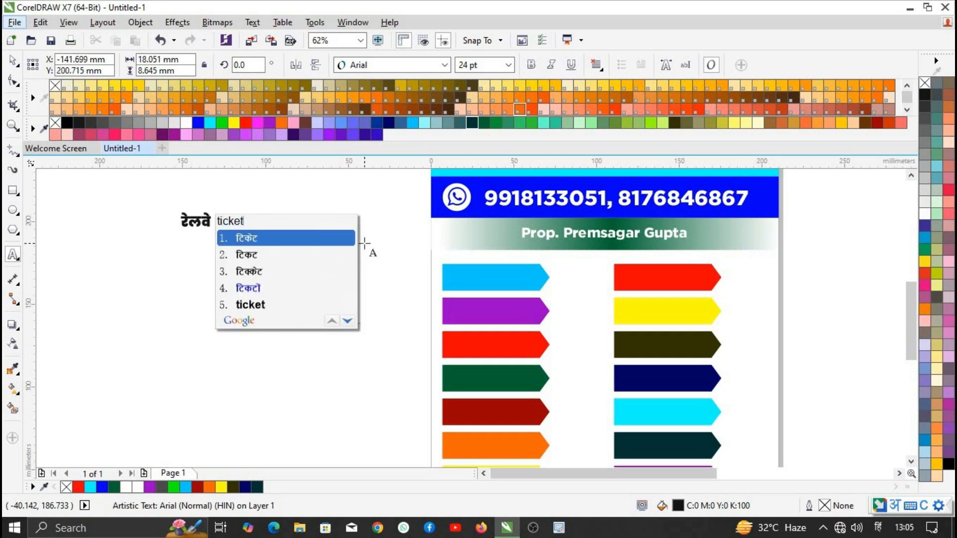
key("BackSpace")
key("BackSpace")
type("कट ")
type("एयर टिकेट")
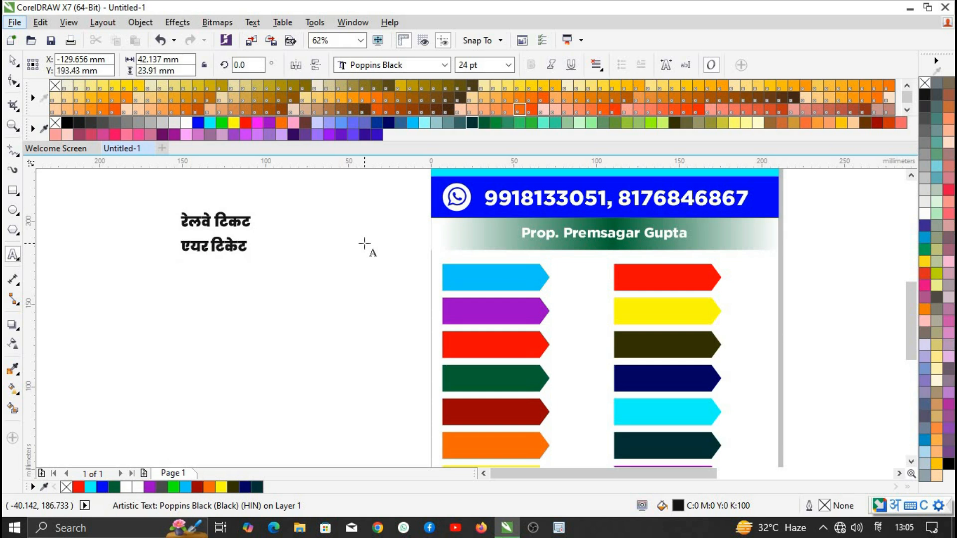
key("ctrl+z")
key("ctrl+shift+z")
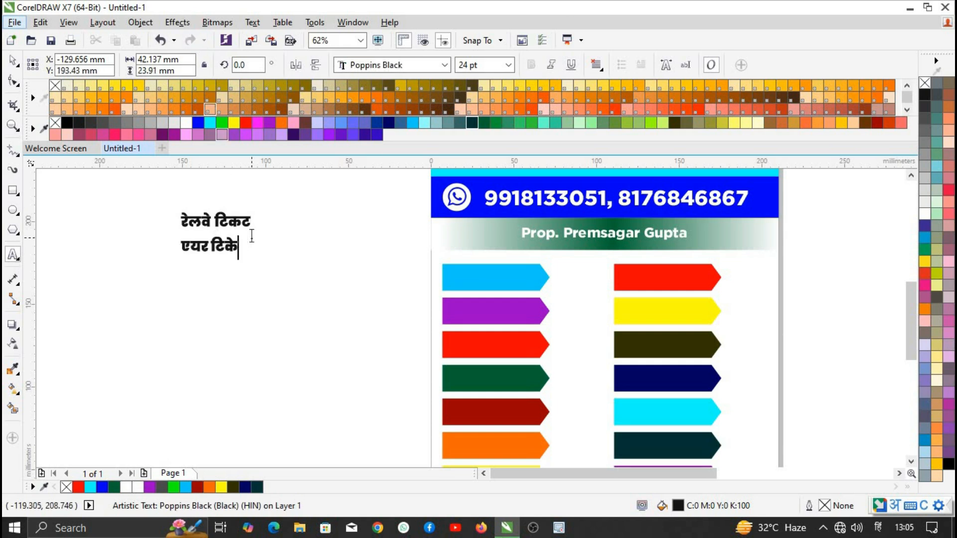
type("ट")
key("Down")
key("Down")
key("Return")
type("jati aay niv")
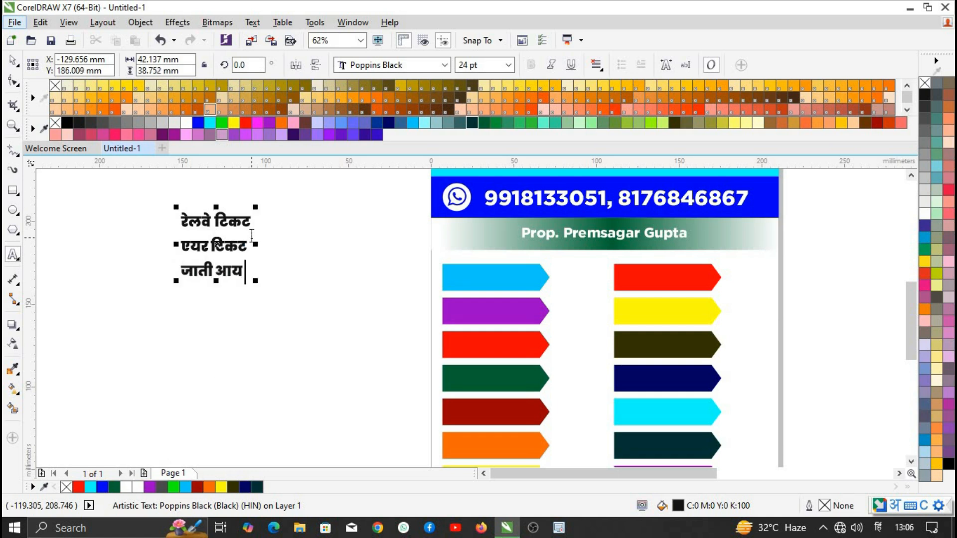
type("as")
key("Return")
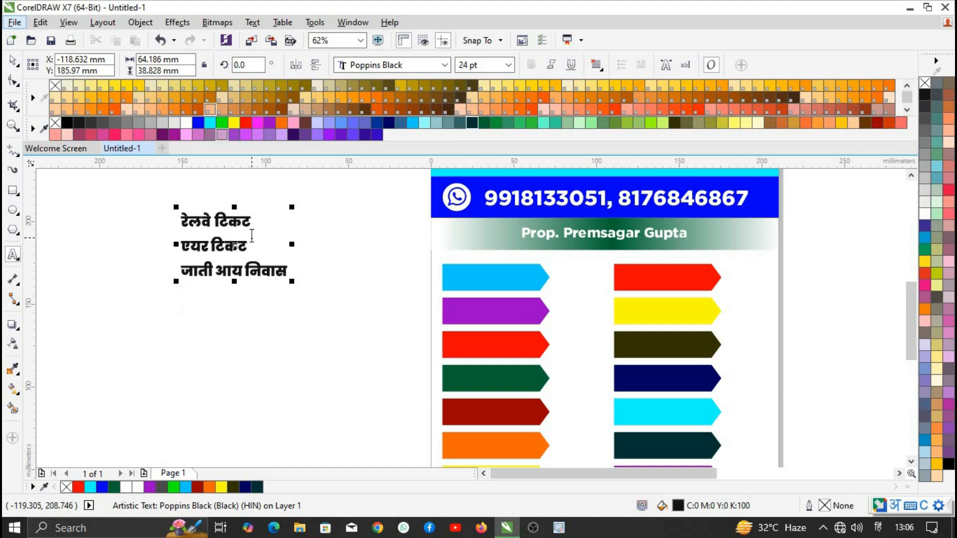
type("richarge")
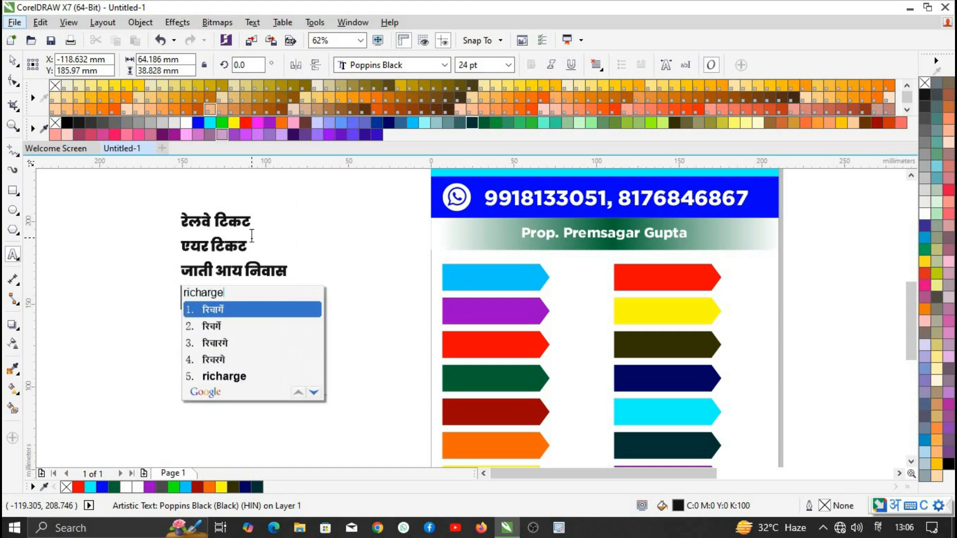
key("BackSpace")
key("BackSpace")
key("BackSpace")
type("ge")
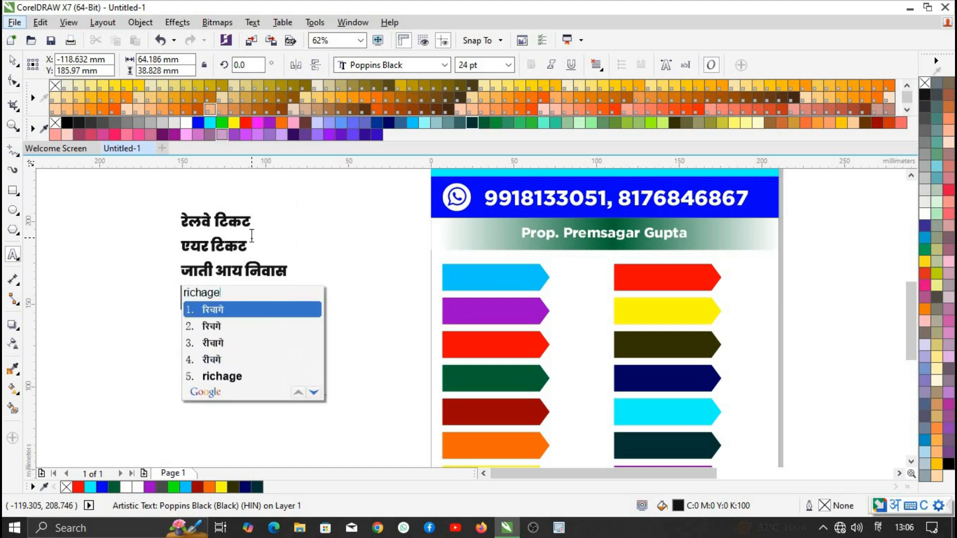
key("BackSpace")
key("BackSpace")
key("BackSpace")
key("BackSpace")
key("BackSpace")
key("BackSpace")
type("icharj")
key("Return")
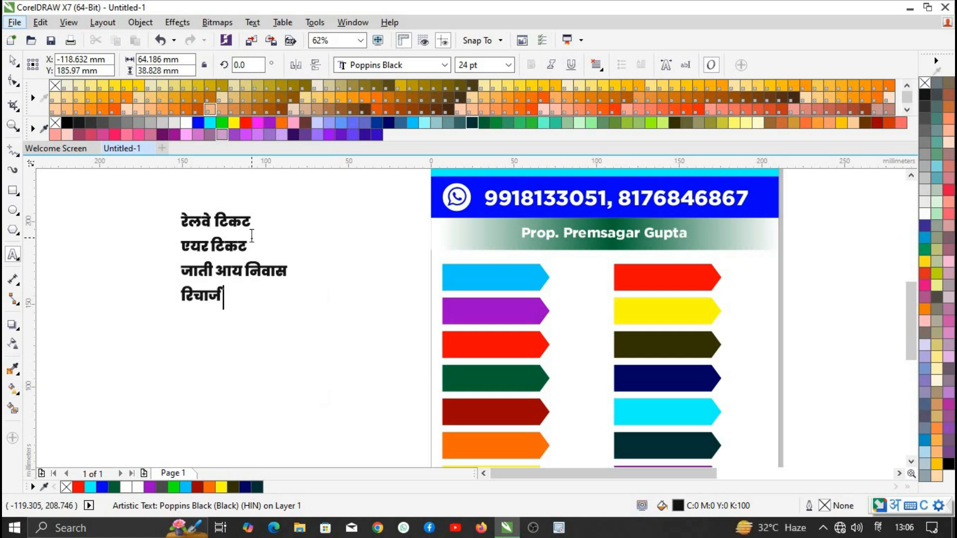
type("sim port")
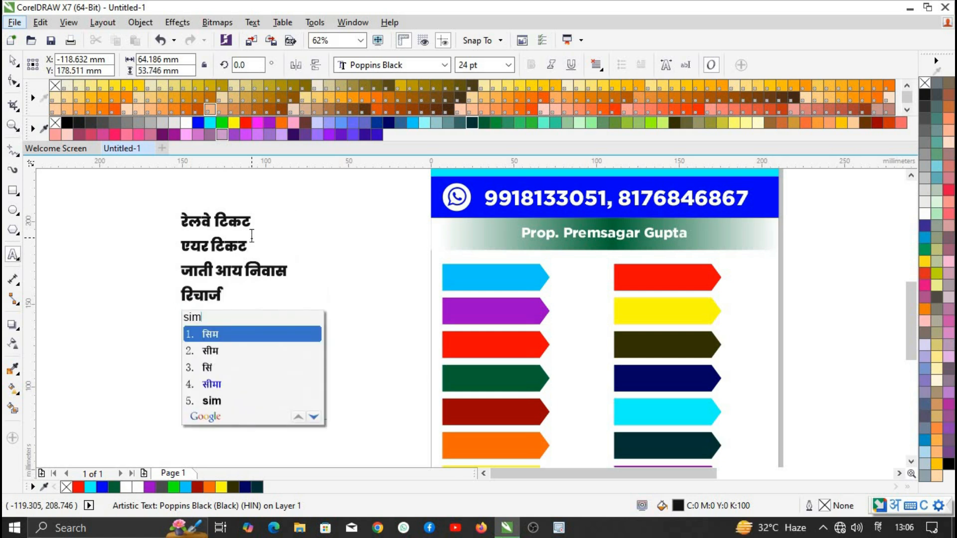
key("Return")
type("online form")
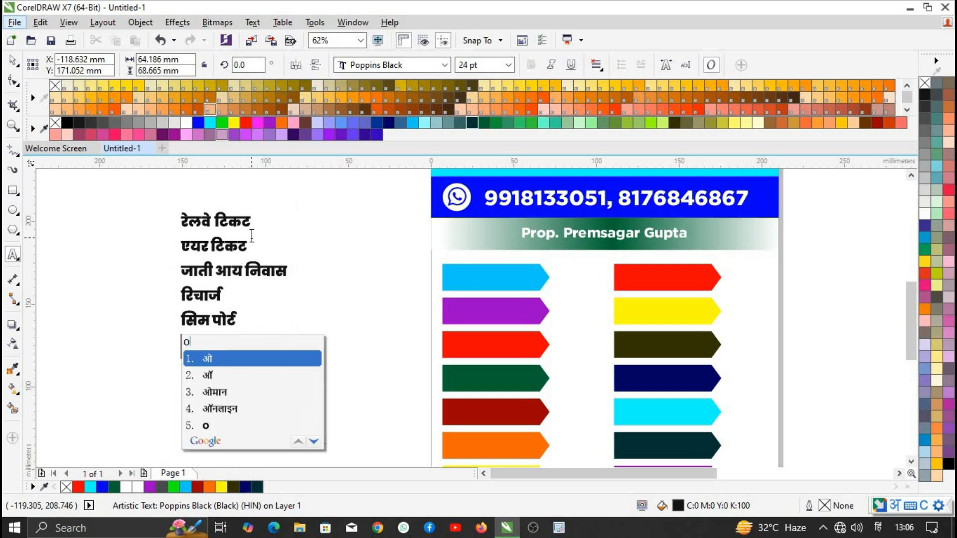
key("Return")
type("driving license")
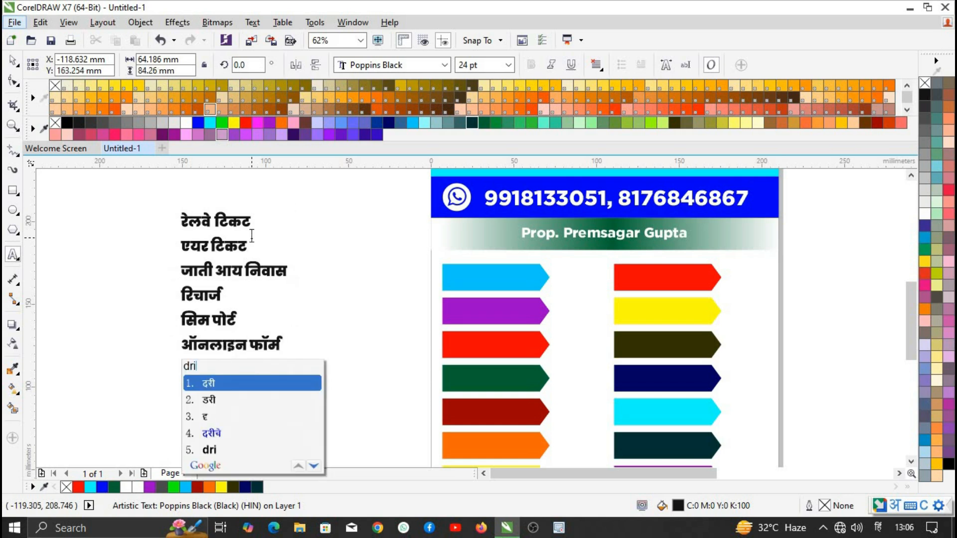
key("Return")
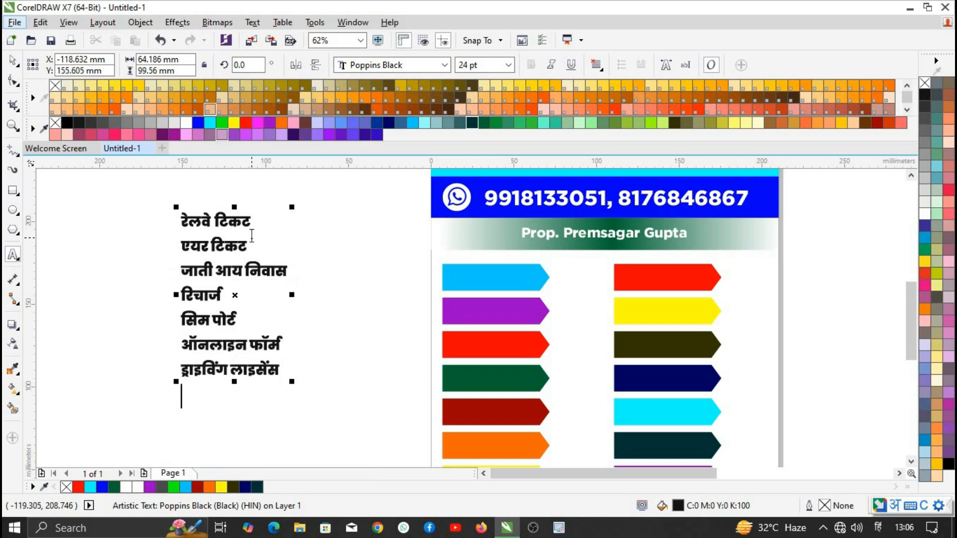
- Add the lines वृद्धा पेंशन, DTH रिचार्ज, बिजली बिल, इन्सुरेंस, पैन कार्ड, फोटो, फोटो कॉपी, लेमिनेशन
type("bridha")
key("BackSpace")
key("BackSpace")
key("BackSpace")
key("BackSpace")
key("BackSpace")
key("BackSpace")
type("vr")
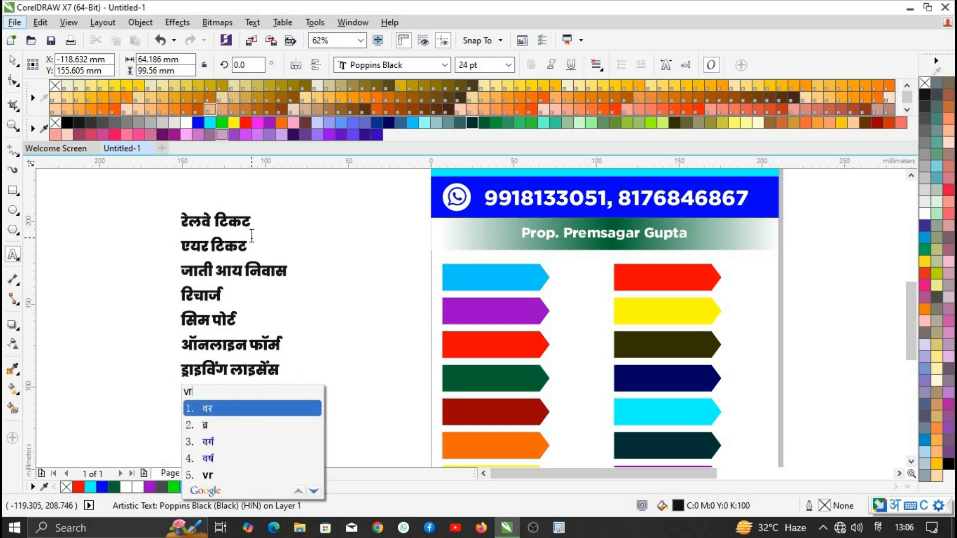
type("idha")
type("3pension")
key("space")
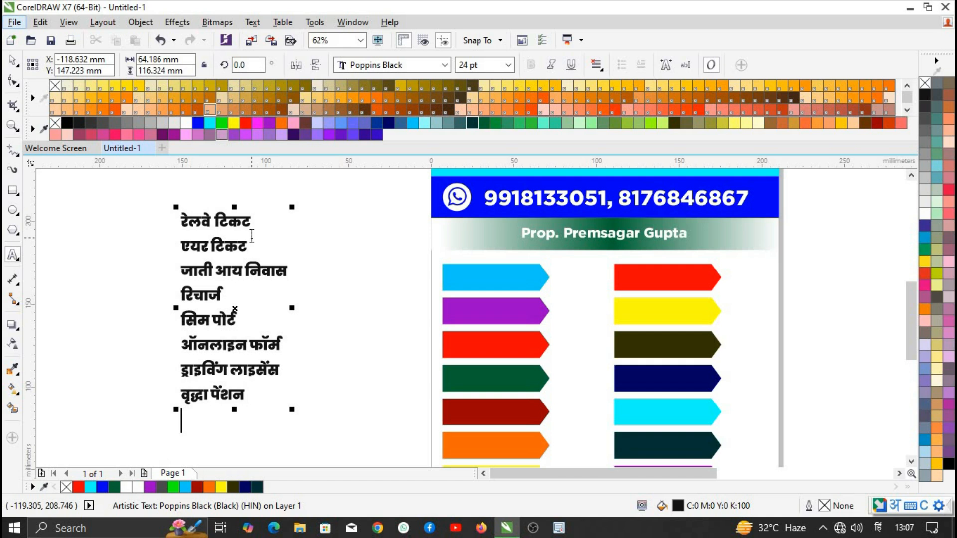
type("DTH")
key("Down")
key("Down")
key("Down")
key("Down")
key("space")
type("recharge")
key("space")
type("bijali")
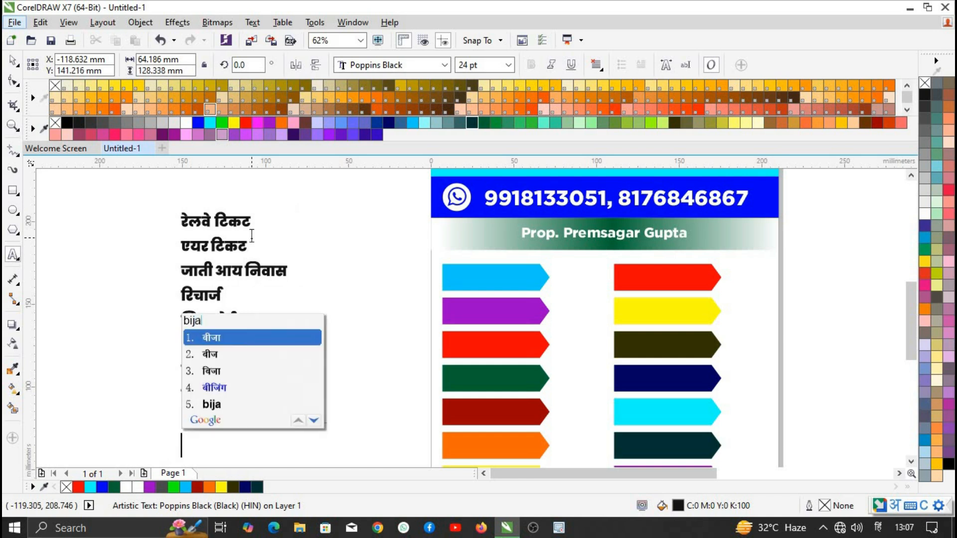
key("space")
type("bil")
key("space")
key("Return")
type("insurense")
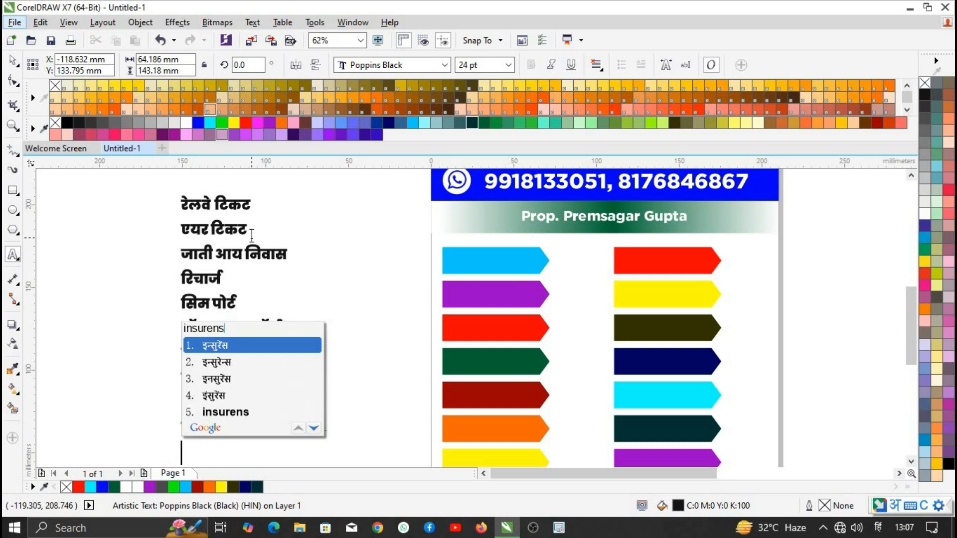
key("space")
key("Return")
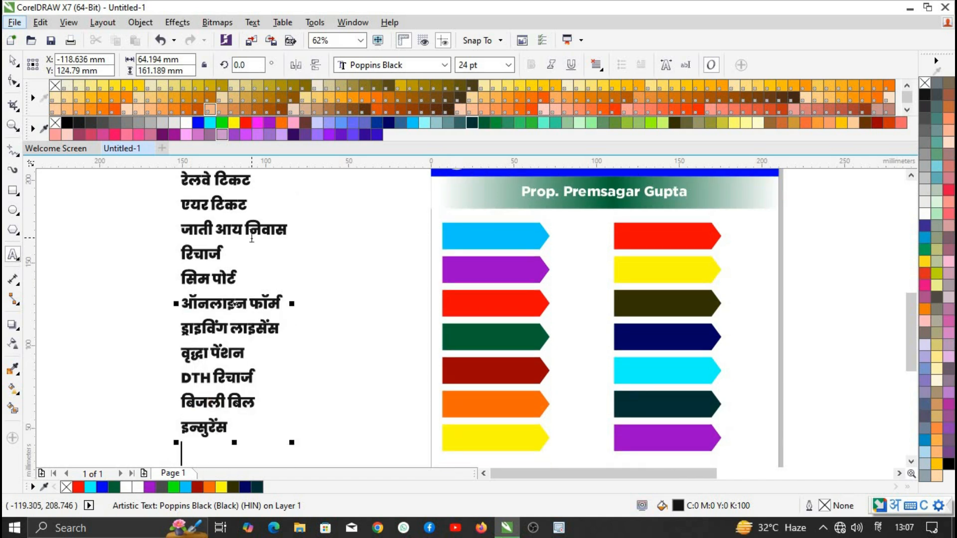
type("pan")
key("Down")
key("space")
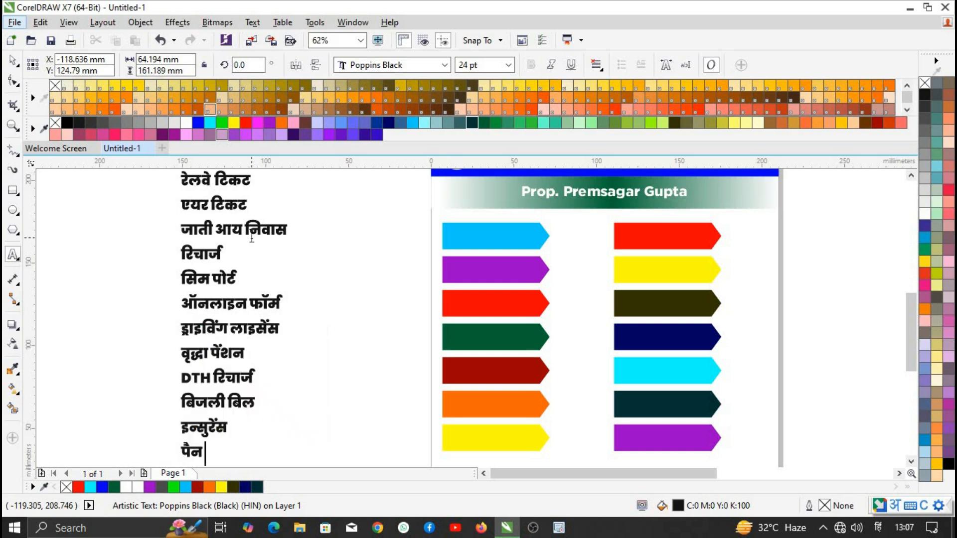
type("card")
key("space")
scroll(251, 238, "down", 1)
type("photo")
key("space")
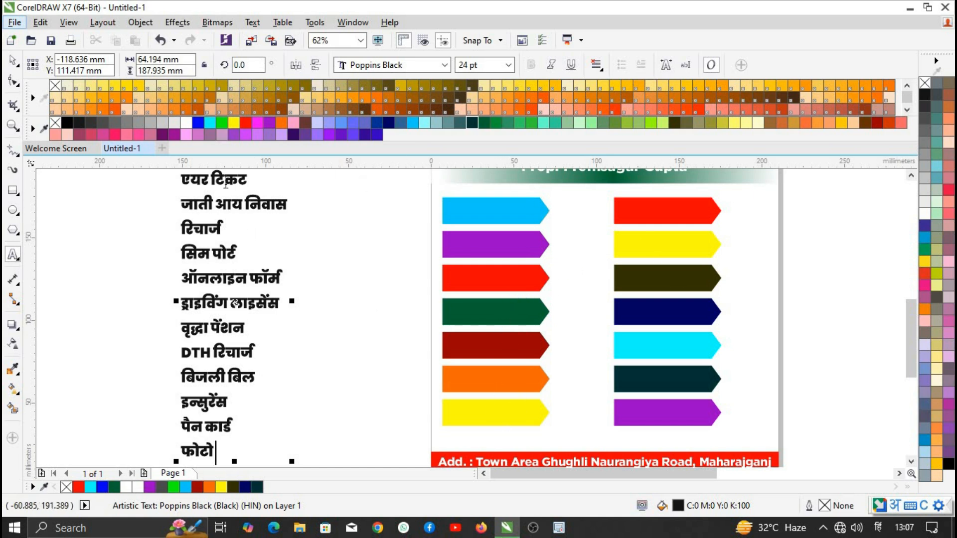
scroll(273, 419, "down", 1)
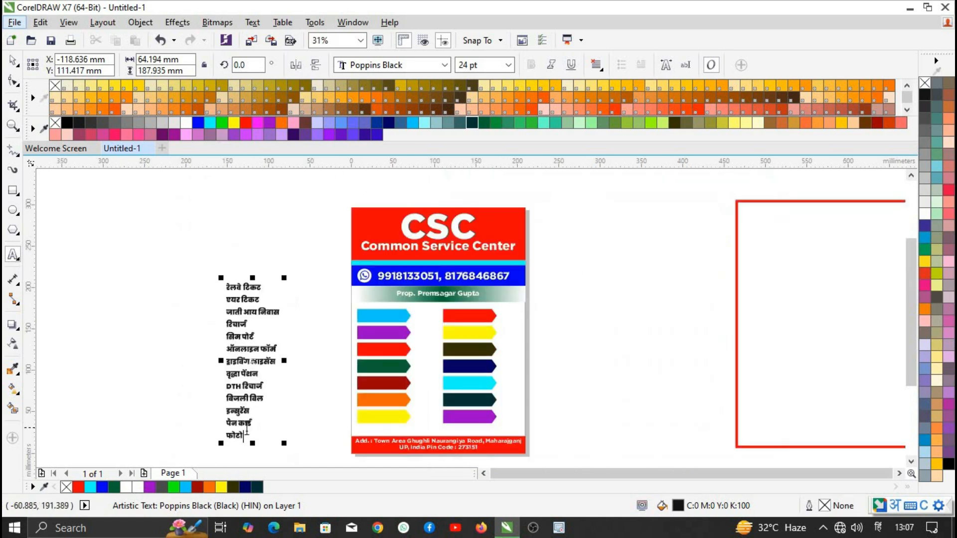
scroll(272, 419, "up", 1)
key("Return")
type("photo copy")
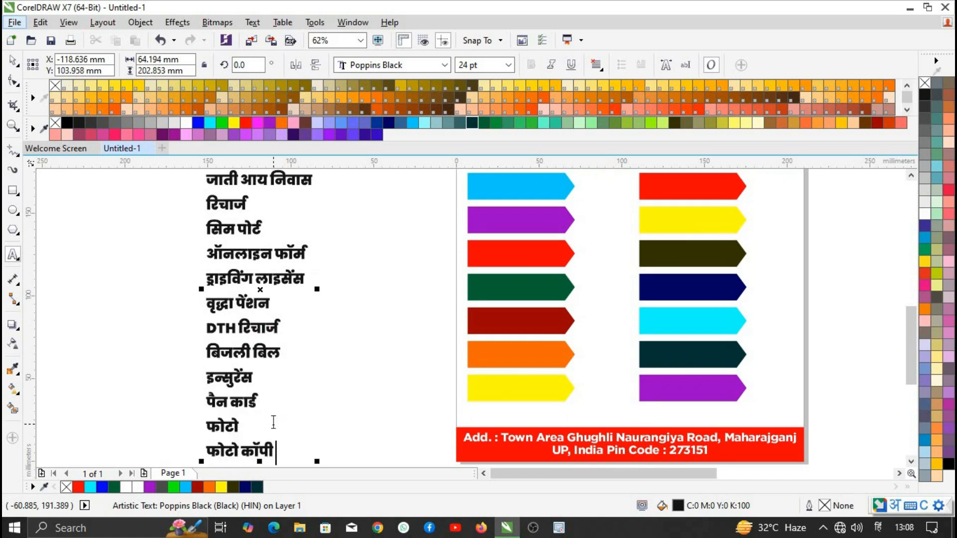
key("Return")
type("lemination")
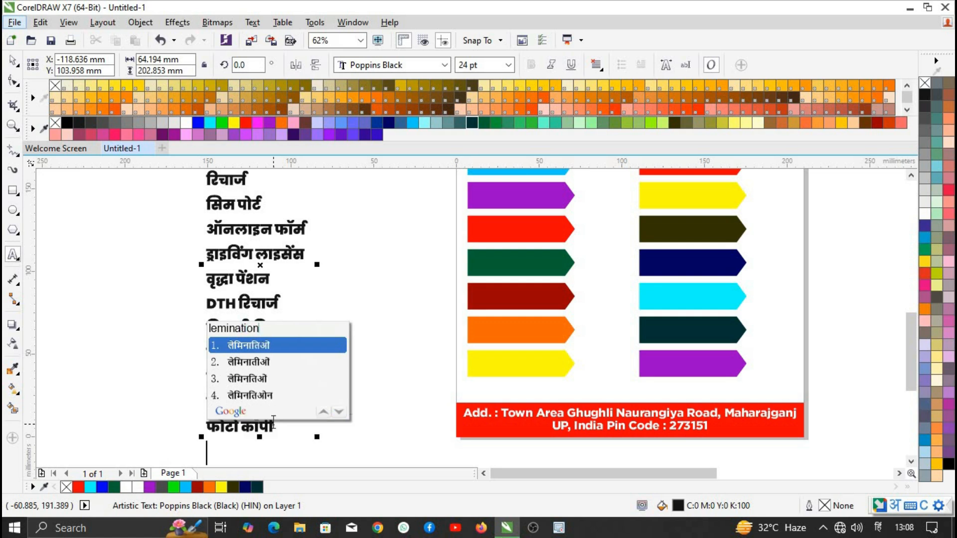
key("BackSpace")
key("BackSpace")
key("BackSpace")
key("BackSpace")
key("BackSpace")
key("BackSpace")
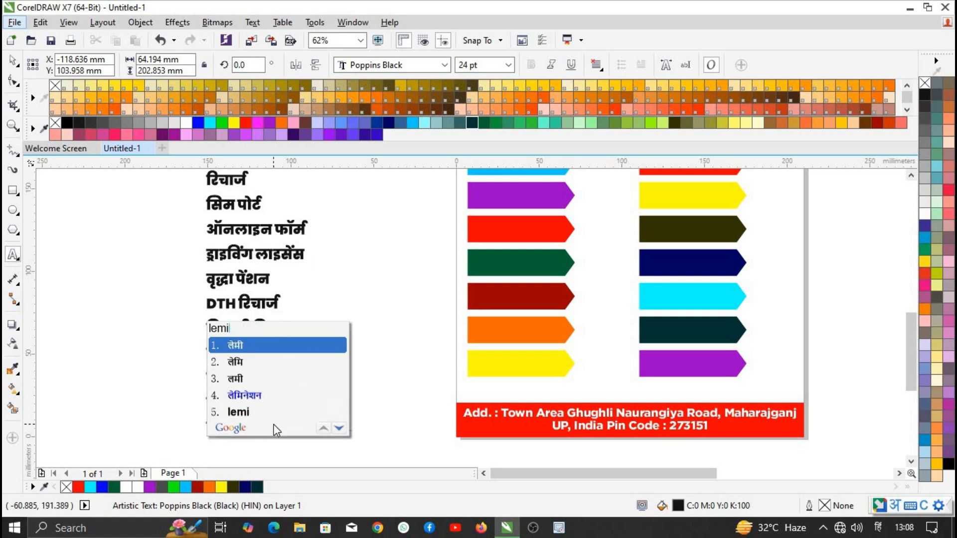
key("Down")
key("Down")
key("Down")
key("space")
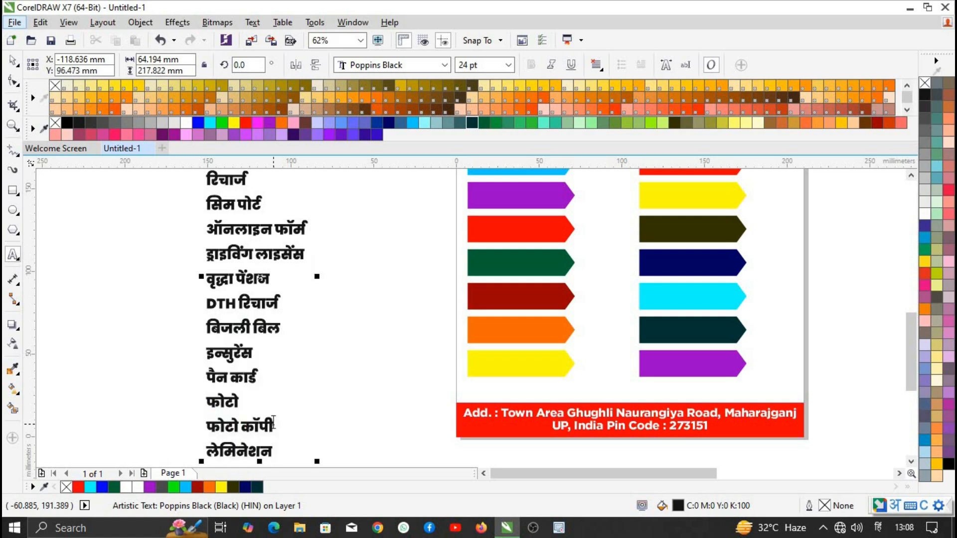
- Scale the Hindi list down to about 87% (20.856 pt) beside the flyer
left_click(13, 61)
left_click(396, 333)
scroll(326, 291, "down", 1)
scroll(290, 277, "up", 1)
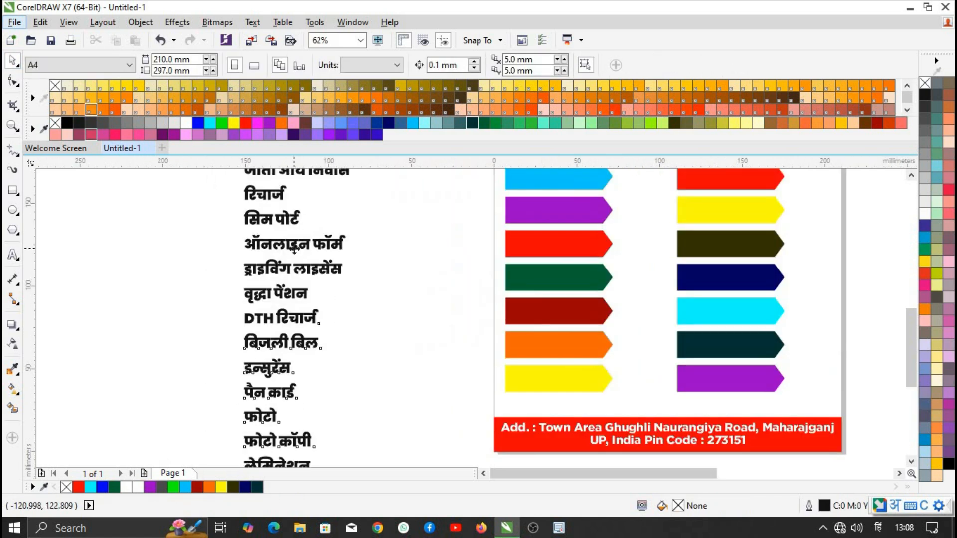
left_click(294, 248)
scroll(292, 342, "down", 1)
scroll(302, 226, "up", 1)
left_click_drag(334, 241, 596, 268)
left_click_drag(547, 322, 320, 210)
scroll(320, 209, "down", 1)
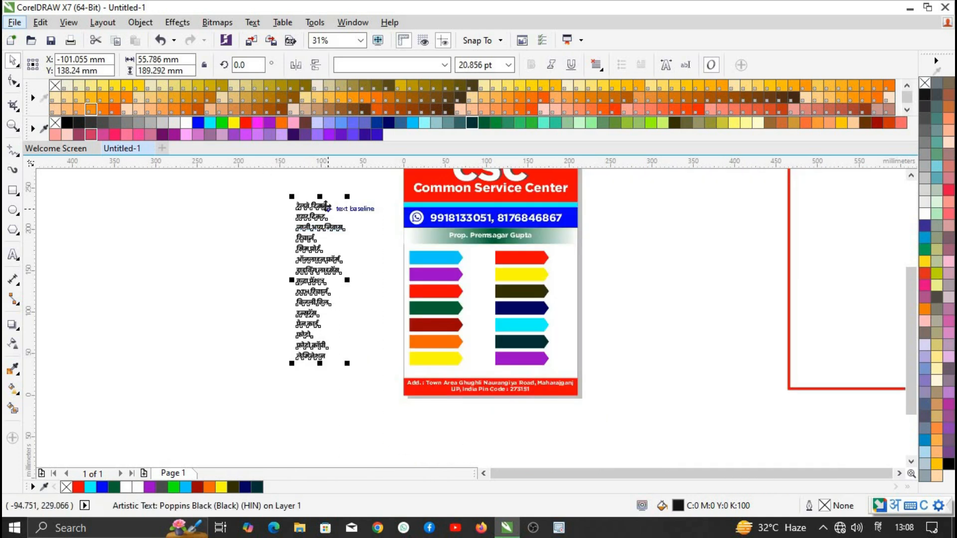
- Switch input back to English and centre the left-column labels, through ड्राइविंग लाइसेंस, on their arrows
key("ctrl+k")
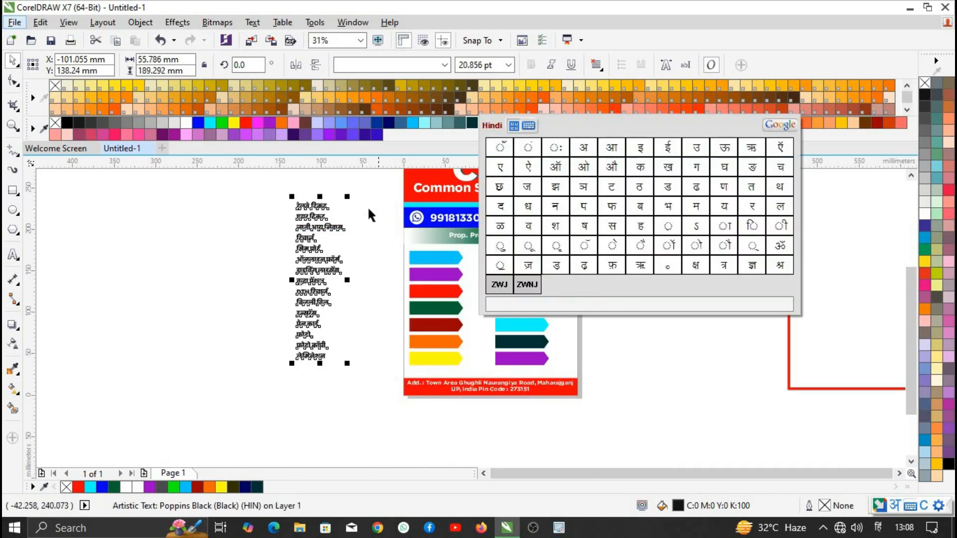
key("ctrl+k")
key("alt+shift")
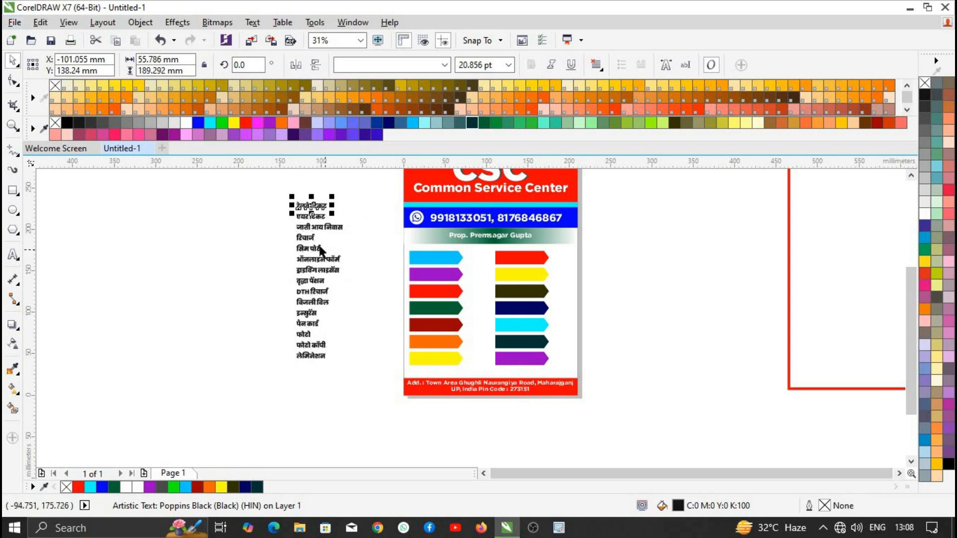
left_click(442, 256, "shift")
key("c")
key("e")
left_click(316, 218)
left_click(454, 270, "shift")
key("c")
key("e")
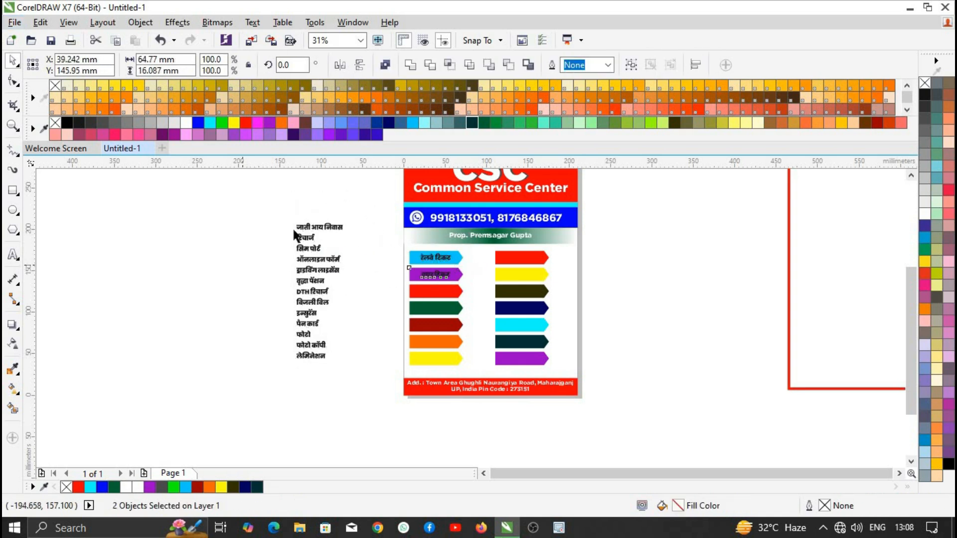
left_click(296, 232)
left_click(443, 291, "shift")
left_click(309, 228)
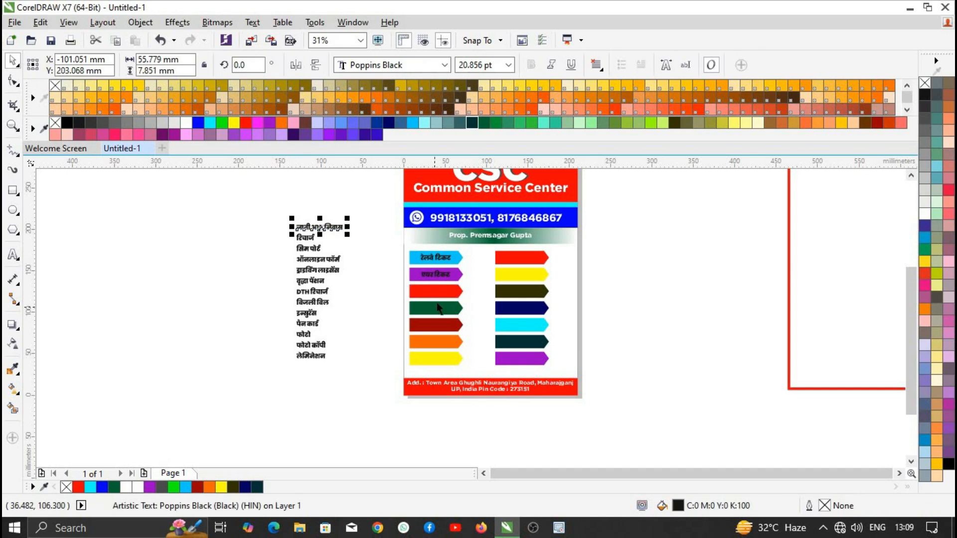
left_click(438, 291, "shift")
key("c")
key("e")
left_click(305, 237)
left_click(436, 308, "shift")
key("c")
key("e")
left_click(309, 248)
left_click(441, 330, "shift")
key("c")
key("e")
left_click(318, 259)
left_click(431, 344, "shift")
key("c")
key("e")
left_click(317, 270)
left_click(434, 360, "shift")
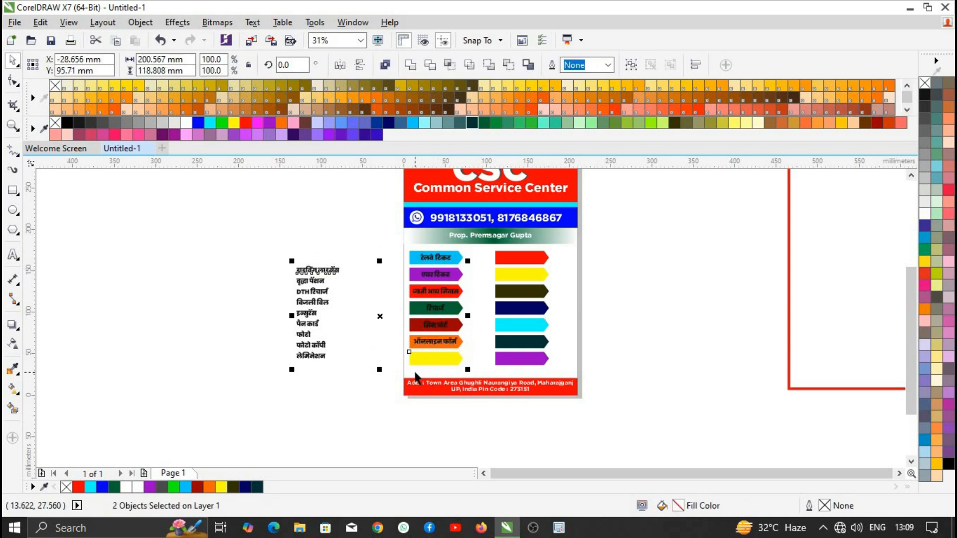
key("c")
key("e")
- Centre the right-column labels, वृद्धा पेंशन through लेमिनेशन, on their matching arrows
left_click(310, 281)
left_click(521, 258, "shift")
key("c")
key("e")
left_click(312, 291)
left_click(530, 279, "shift")
key("c")
key("e")
left_click(312, 301)
left_click(520, 291, "shift")
key("c")
key("e")
left_click(306, 313)
left_click(522, 308, "shift")
key("c")
key("e")
left_click(307, 322)
left_click(520, 324, "shift")
key("c")
key("e")
left_click(304, 335)
left_click(520, 348, "shift")
key("c")
key("e")
left_click(313, 357)
left_click(523, 360, "shift")
key("c")
key("e")
left_click(311, 348)
left_click(311, 346)
left_click(323, 357)
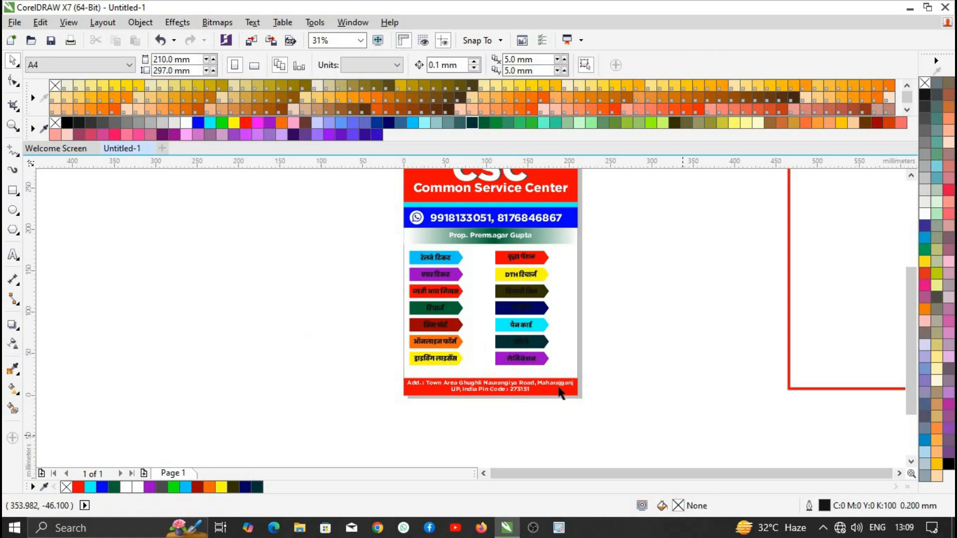
- Undo the labels' last shift and turn the left-column arrow labels white
left_click_drag(378, 247, 457, 415)
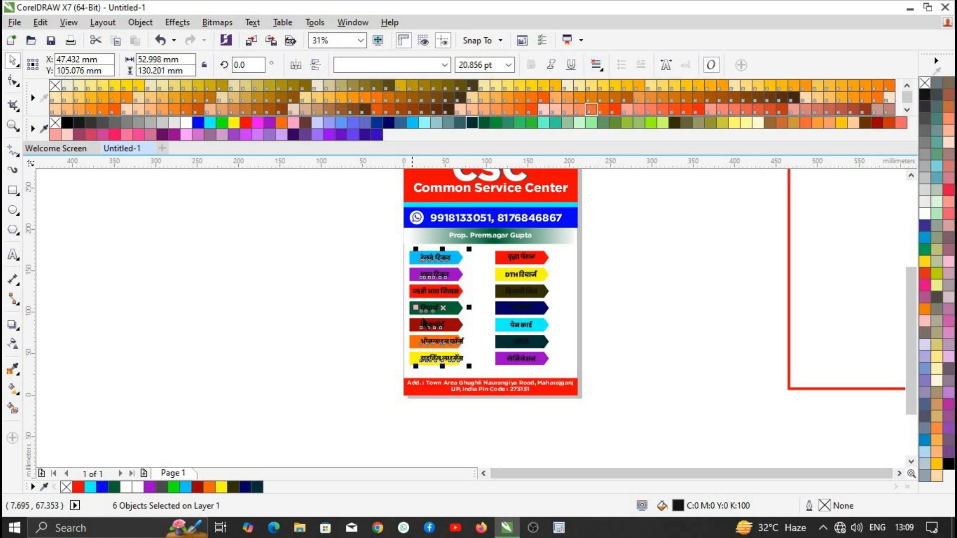
scroll(426, 321, "up", 1)
scroll(445, 351, "down", 1)
key("ctrl+z")
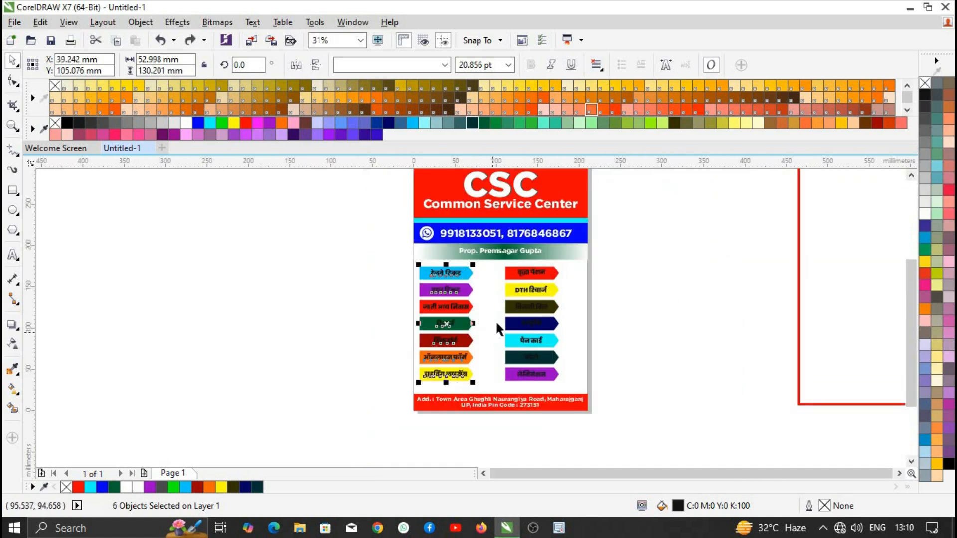
left_click(185, 123)
left_click(619, 312)
- Make the ड्राइविंग लाइसेंस label on the yellow arrow black
scroll(444, 363, "up", 1)
left_click(446, 366)
left_click(67, 122)
left_click(348, 328)
scroll(347, 328, "down", 1)
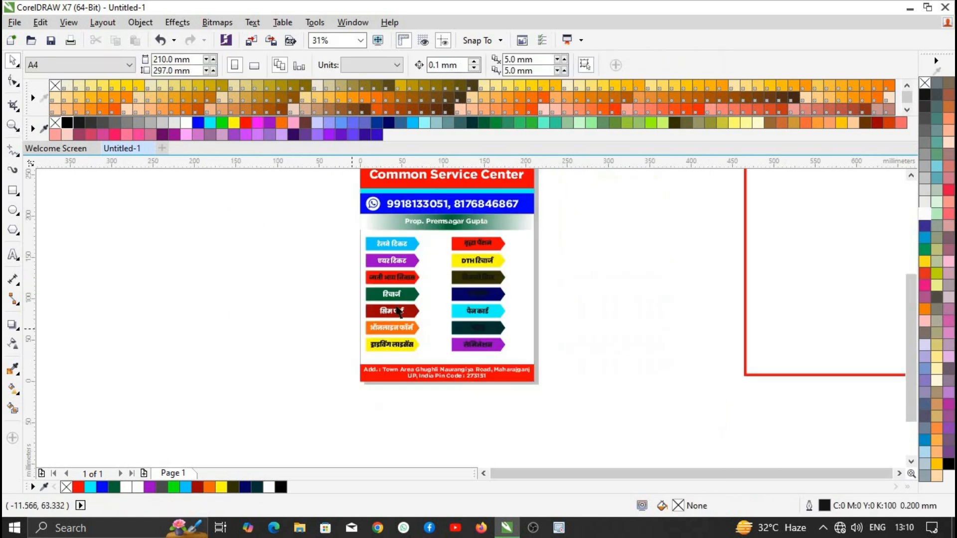
- Turn the right-column labels white and make the DTH रिचार्ज arrow black
left_click_drag(462, 260, 457, 353)
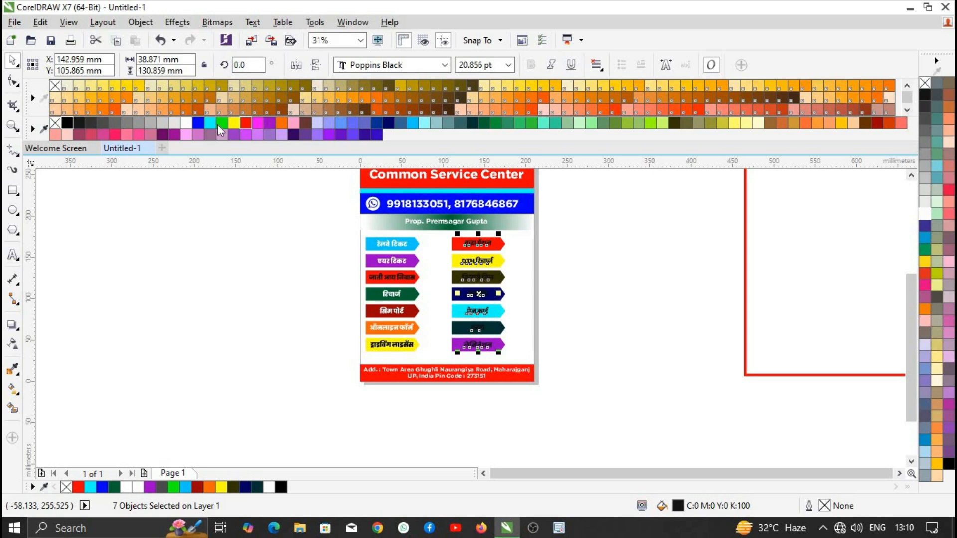
left_click(186, 123)
left_click(499, 262)
left_click(67, 123)
- Turn the जाती आय निवास label white
left_click(394, 279)
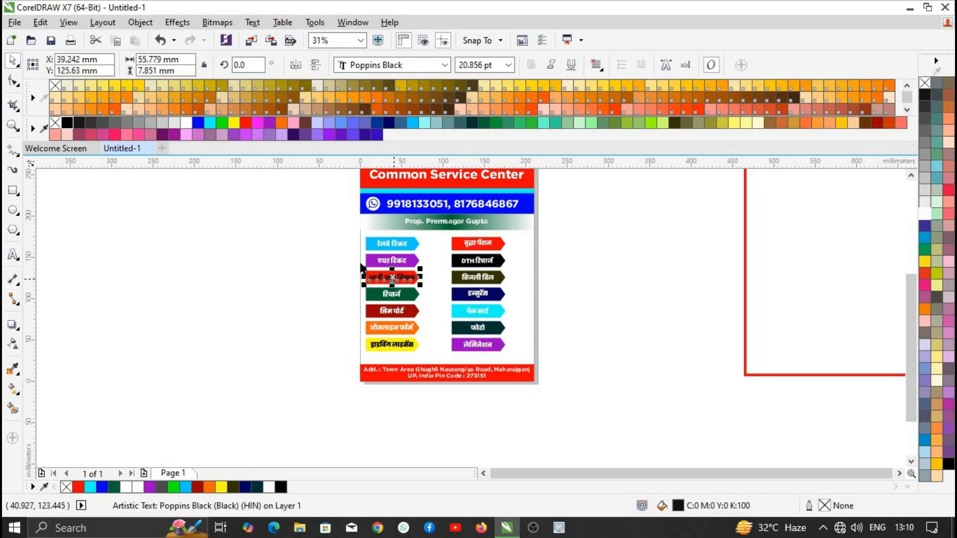
left_click(184, 125)
left_click(589, 289)
scroll(482, 278, "up", 1)
scroll(498, 344, "down", 1)
scroll(487, 381, "up", 1)
scroll(475, 353, "down", 1)
scroll(500, 262, "up", 2)
scroll(502, 265, "down", 2)
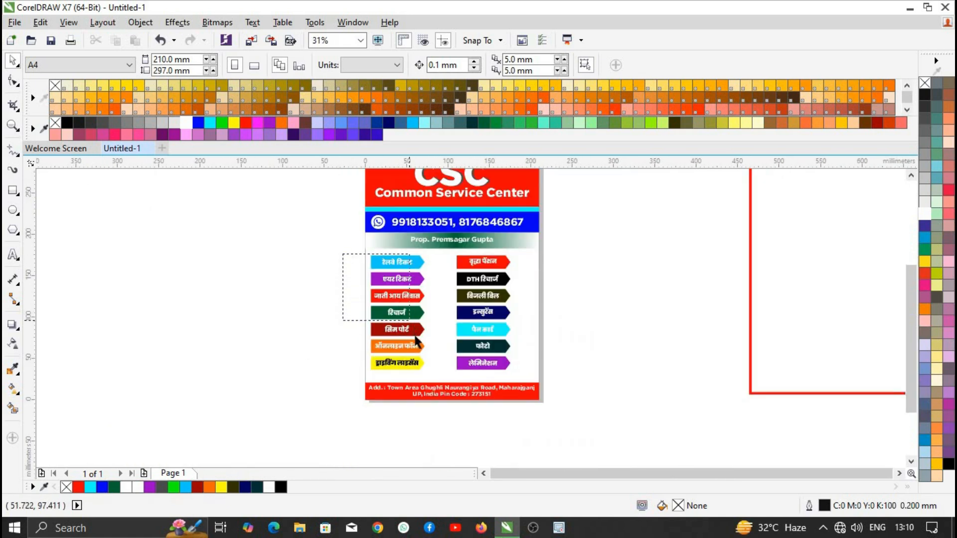
- Left-align the left-column labels using the Align and Distribute docker
left_click_drag(421, 377, 421, 377)
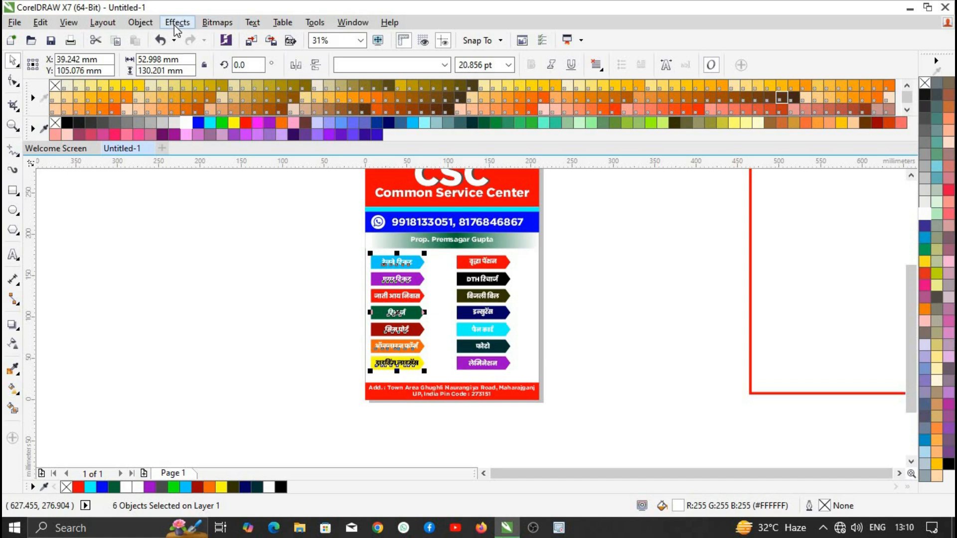
left_click(103, 24)
mouse_move(140, 23)
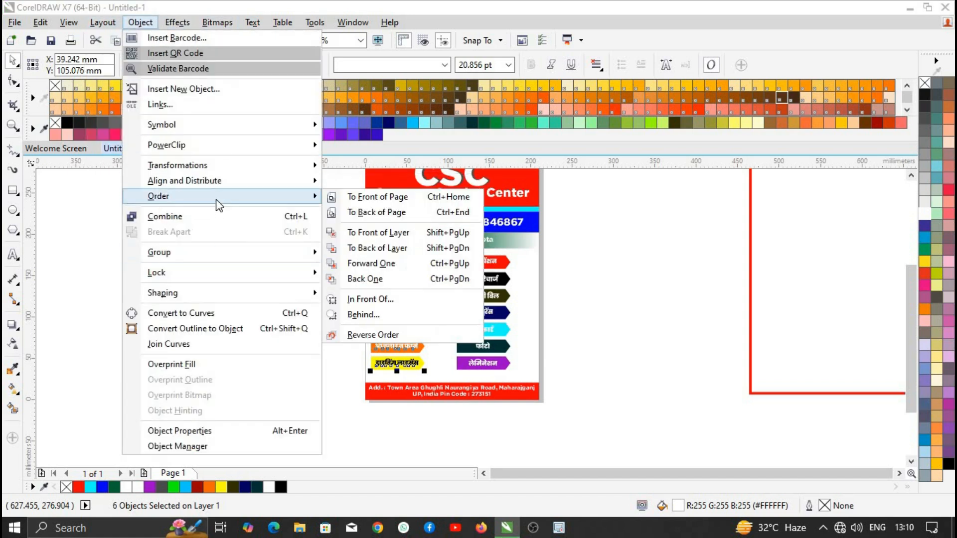
mouse_move(220, 184)
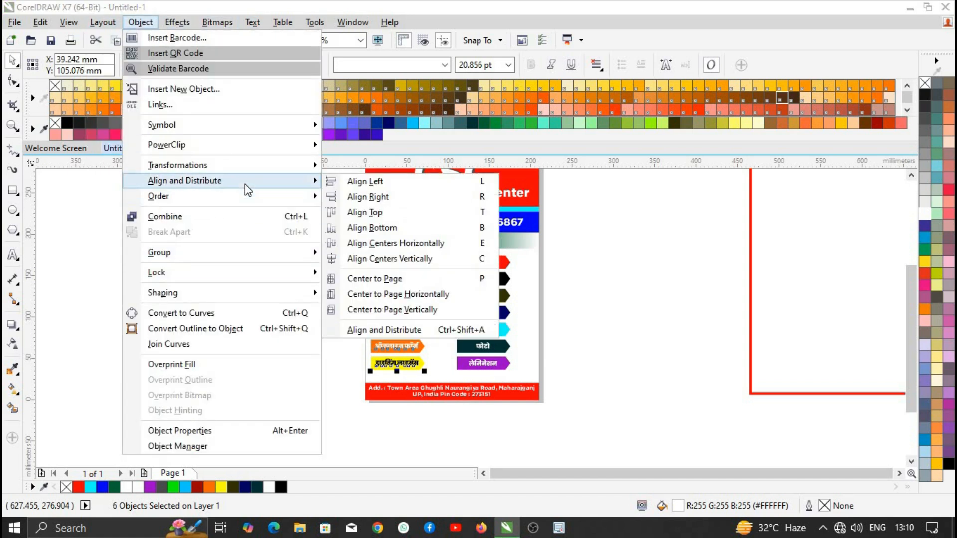
mouse_move(252, 200)
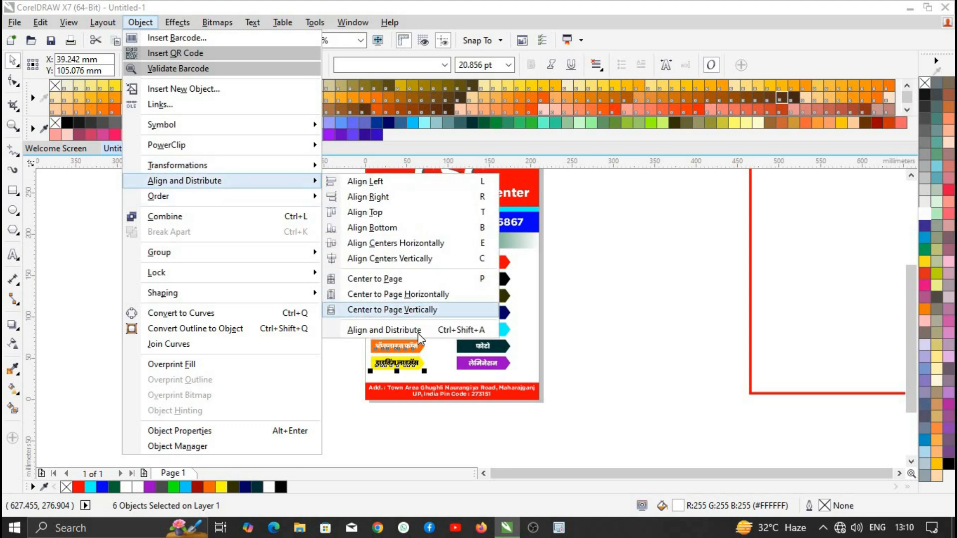
left_click(418, 329)
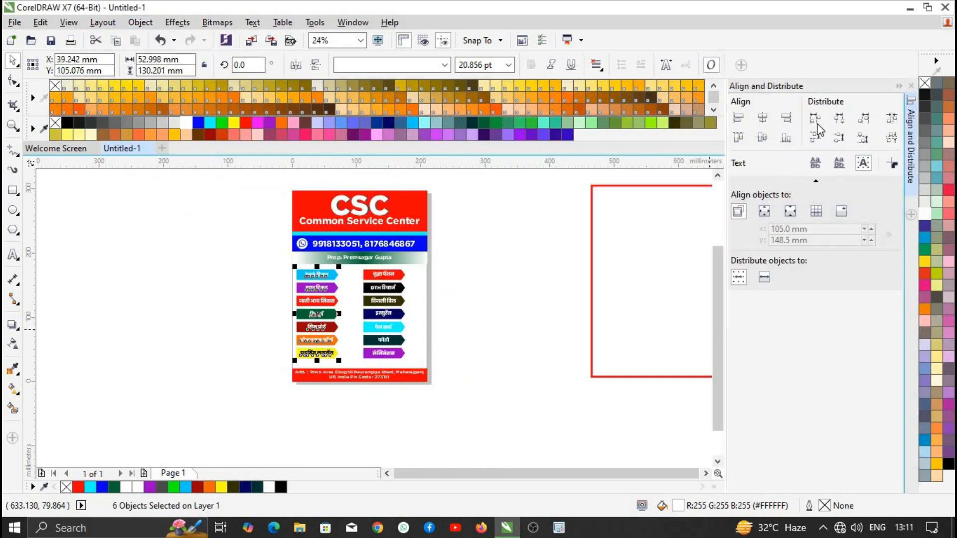
left_click(737, 118)
- Distribute the left-column labels evenly by their left edges
scroll(387, 267, "up", 4)
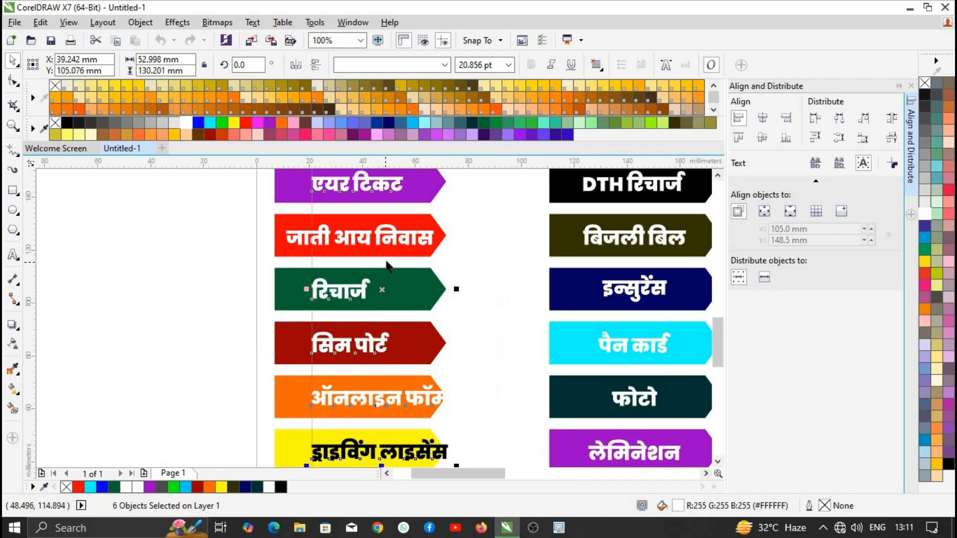
scroll(388, 266, "down", 4)
scroll(371, 257, "up", 4)
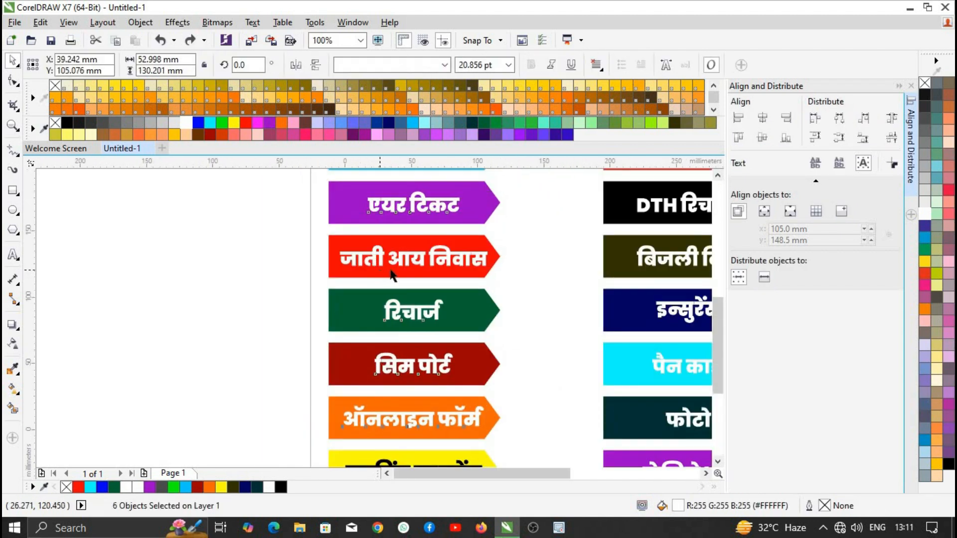
scroll(384, 271, "down", 2)
left_click(814, 118)
- Left-align the right-column labels and close the alignment docker
left_click_drag(650, 193, 500, 384)
left_click(816, 118)
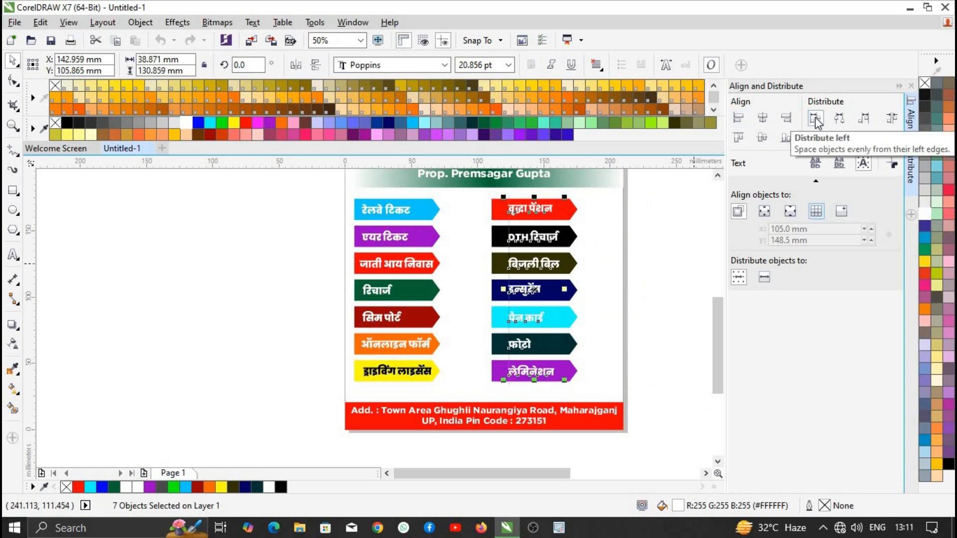
left_click(899, 87)
left_click(749, 213)
left_click_drag(743, 196, 601, 377)
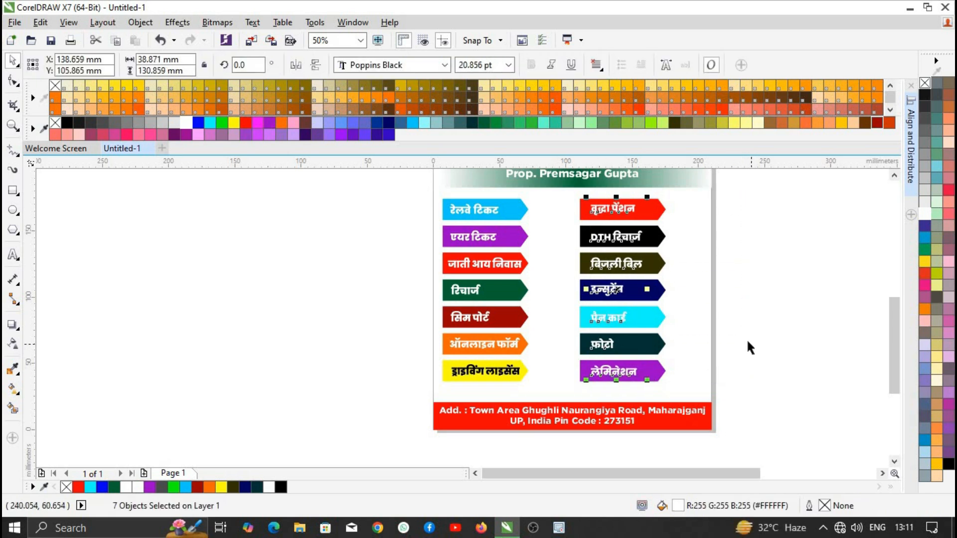
- Make the रेलवे टिकट and पैन कार्ड labels black
left_click(496, 214)
left_click(607, 322, "shift")
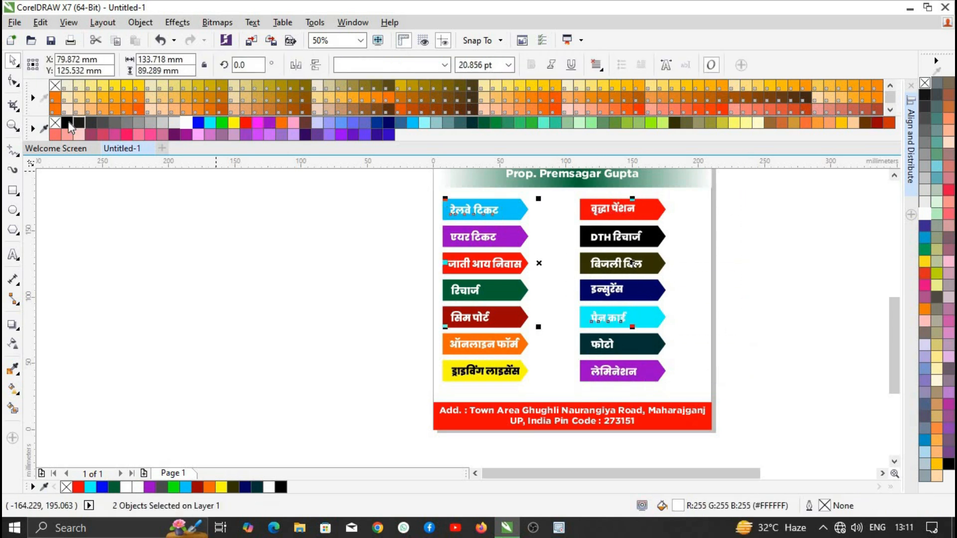
left_click(68, 123)
left_click(409, 238)
scroll(455, 232, "down", 1)
scroll(514, 247, "up", 1)
scroll(540, 279, "down", 2)
scroll(548, 250, "up", 2)
- Colour the header band and the bottom address band navy
scroll(551, 249, "down", 1)
scroll(577, 191, "up", 1)
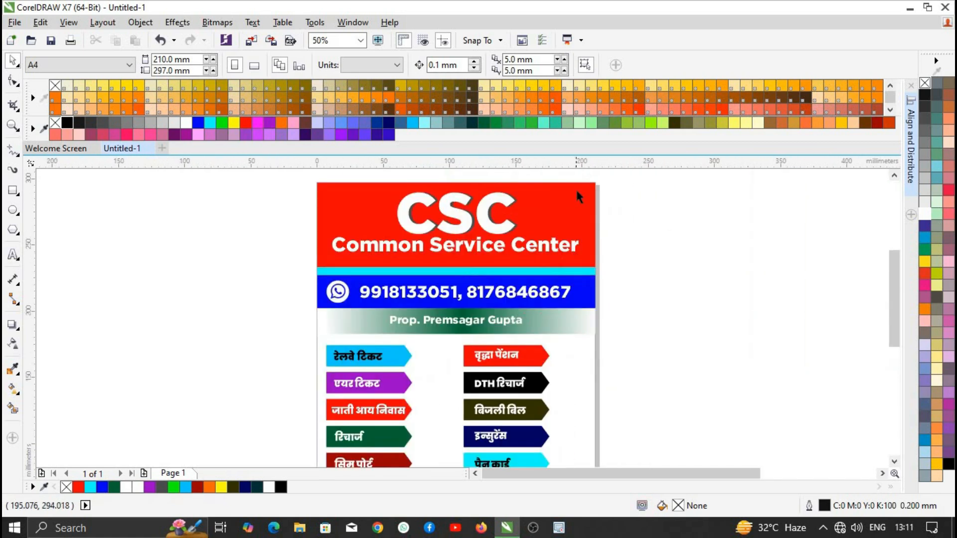
left_click(576, 192)
left_click(388, 123)
scroll(662, 199, "down", 2)
scroll(644, 221, "up", 1)
left_click(634, 359)
left_click(389, 123)
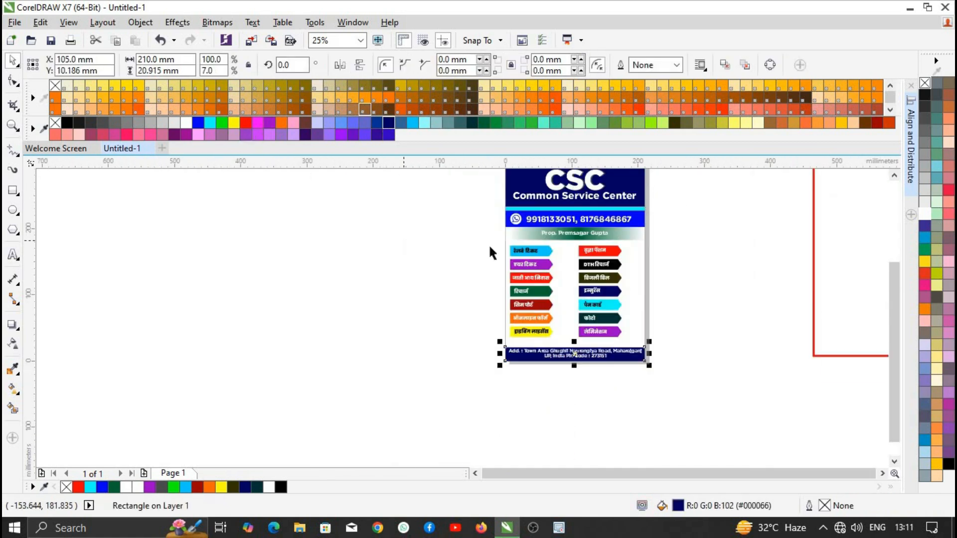
left_click(489, 247)
- Give the rectangle beside the page a navy 5.0 mm outline
scroll(580, 218, "down", 1)
scroll(587, 220, "up", 2)
scroll(586, 222, "down", 1)
scroll(577, 247, "up", 1)
scroll(562, 270, "down", 1)
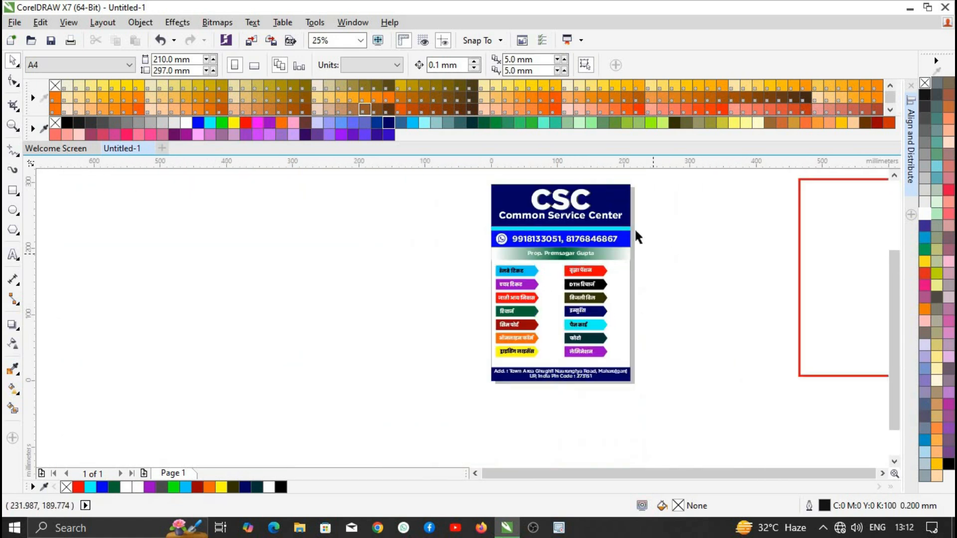
left_click_drag(477, 179, 661, 390)
left_click(800, 212)
right_click(389, 123)
left_click(676, 64)
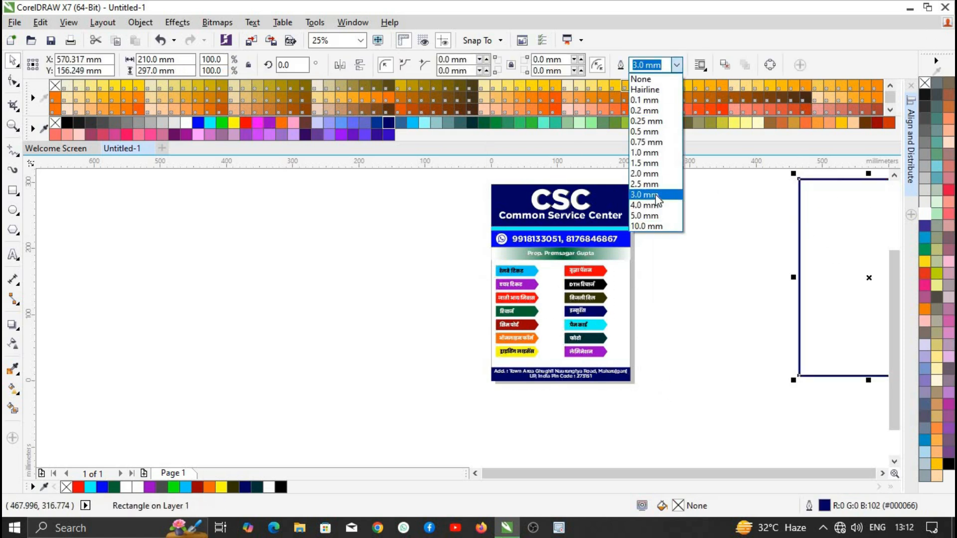
left_click(655, 216)
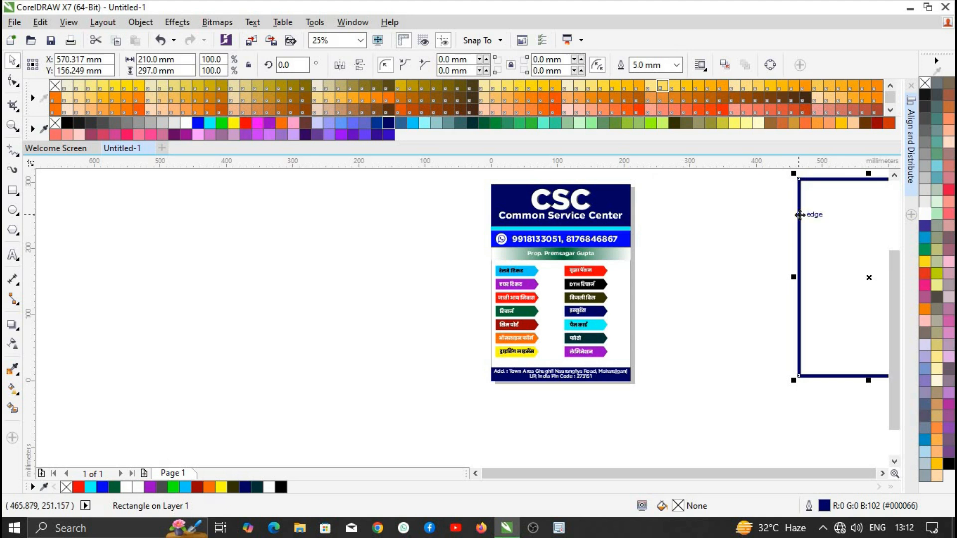
- Centre the navy frame on the page and centre the flyer inside it
key("p")
left_click(606, 227)
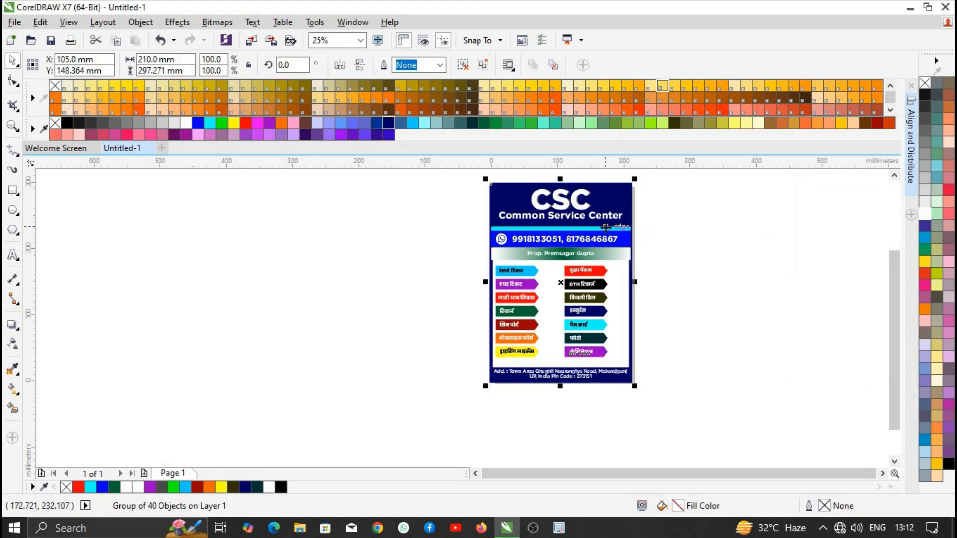
left_click_drag(605, 227, 631, 239)
left_click(490, 193)
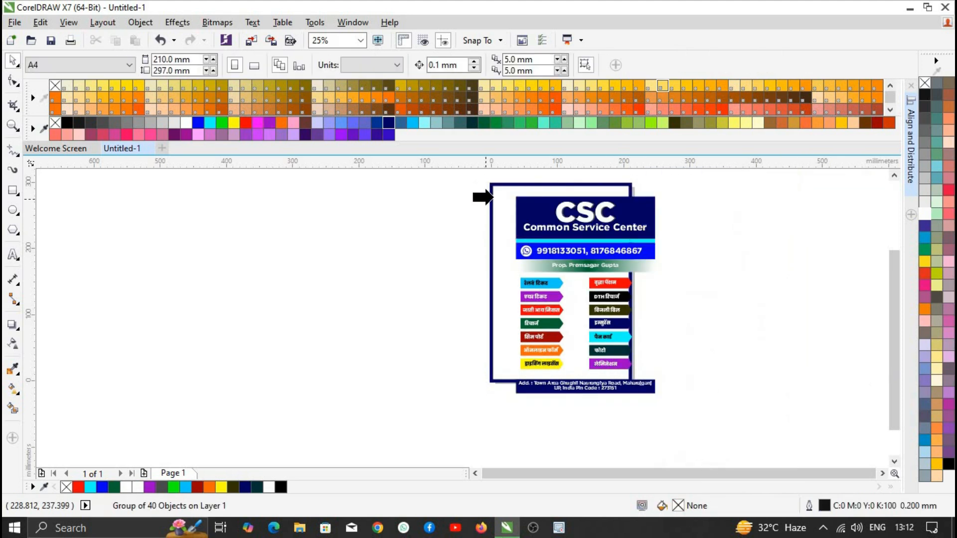
left_click(545, 402)
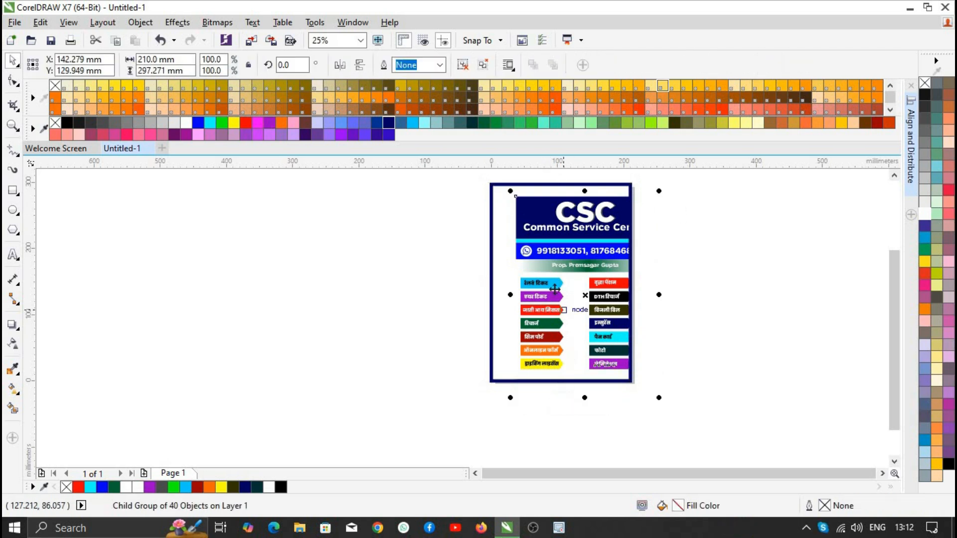
key("p")
left_click(665, 277)
scroll(562, 340, "down", 2)
scroll(562, 344, "up", 2)
scroll(517, 326, "up", 1)
scroll(505, 338, "down", 1)
scroll(568, 306, "up", 2)
scroll(568, 307, "down", 1)
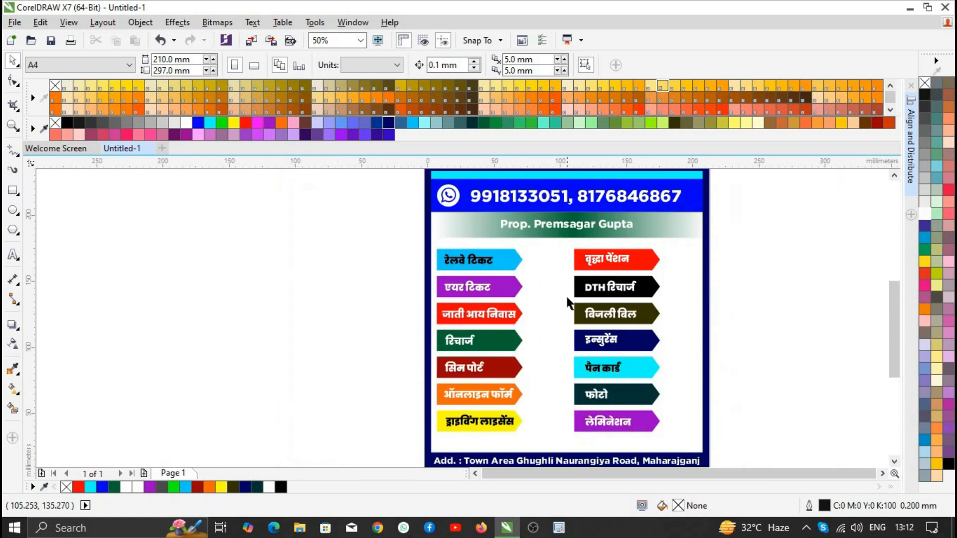
scroll(523, 253, "up", 1)
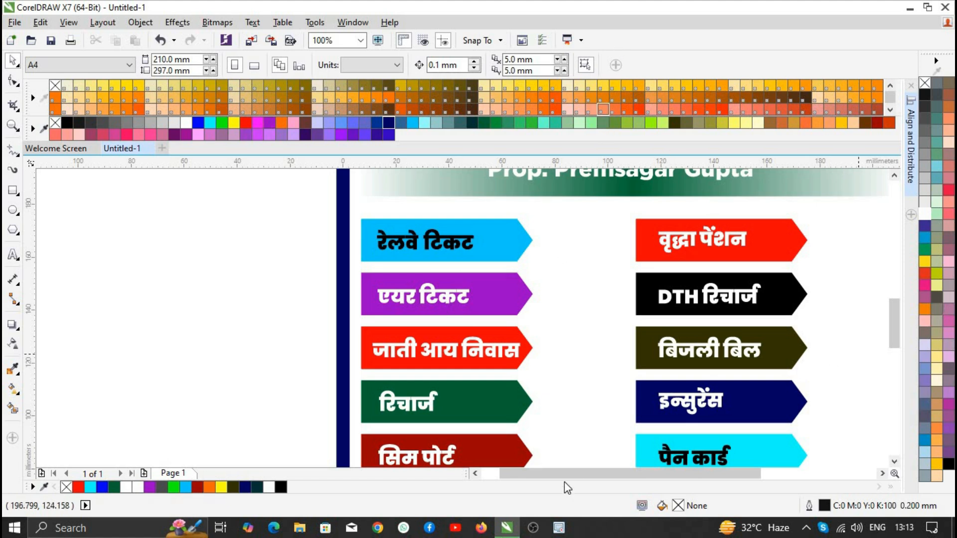
- In the browser, go to the Important Websites page's free PNG site list
left_click(380, 528)
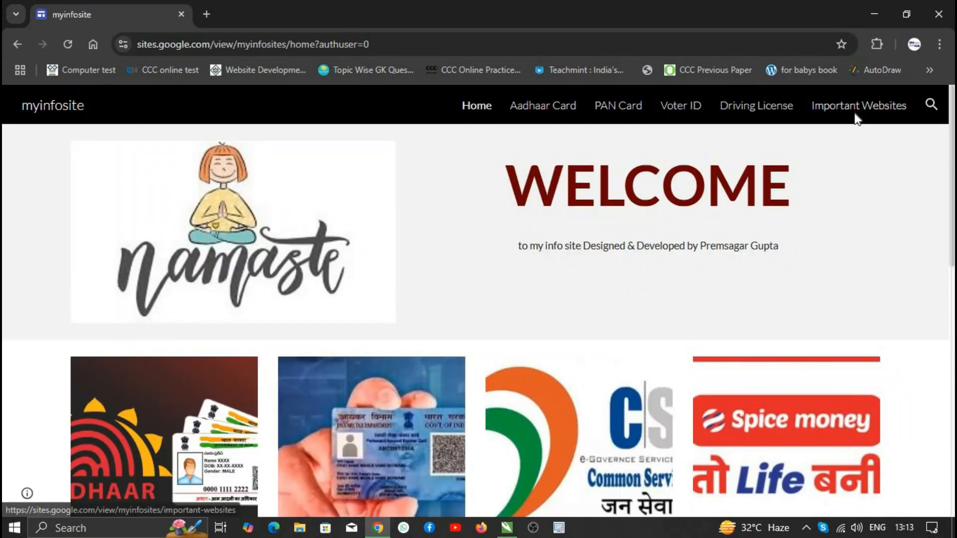
left_click(854, 109)
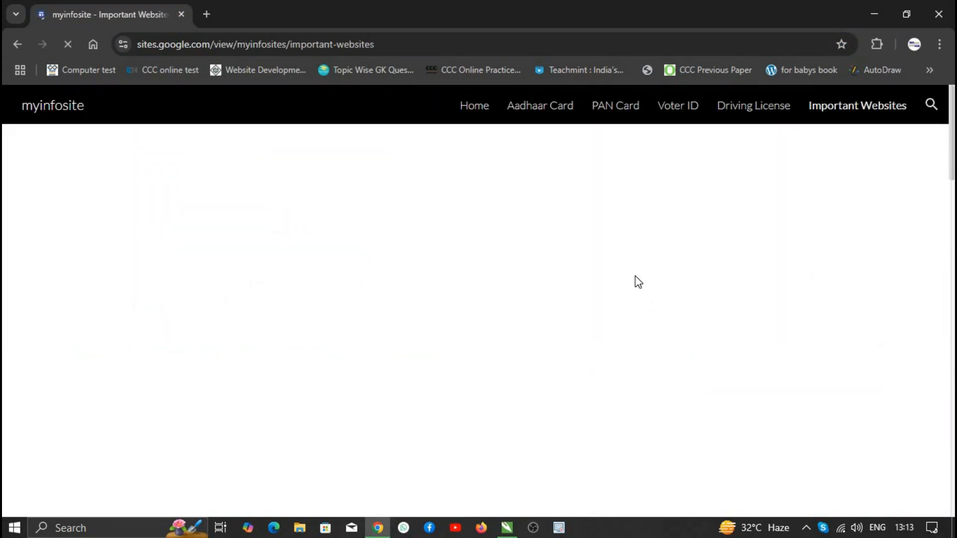
scroll(554, 271, "down", 20)
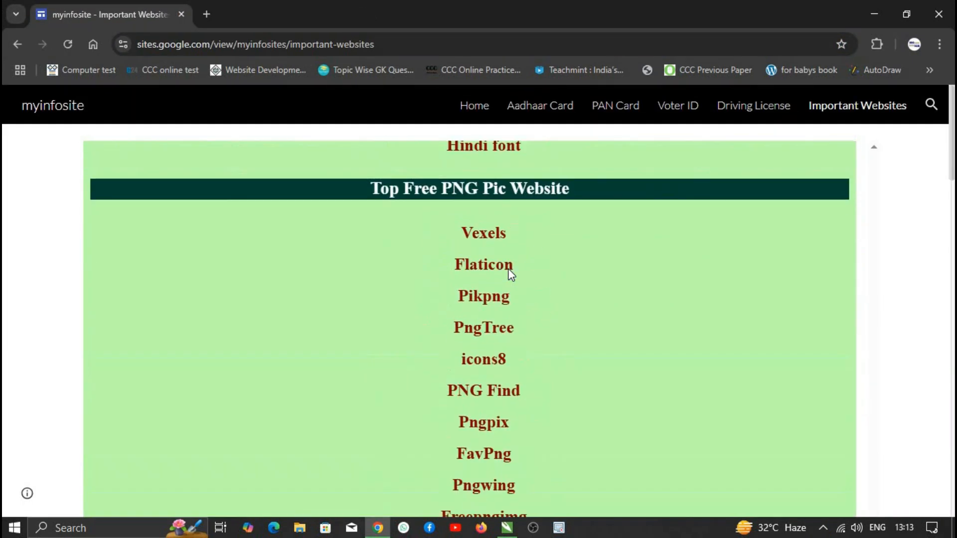
- Open Pngwing and search for 'railw' images
left_click(497, 384)
left_click(338, 271)
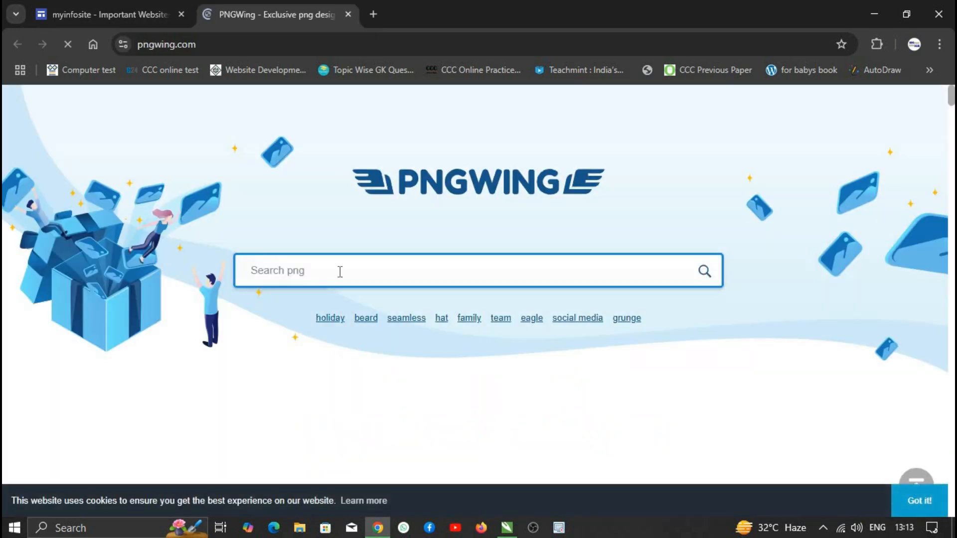
type("railw")
scroll(413, 297, "down", 8)
scroll(324, 282, "down", 10)
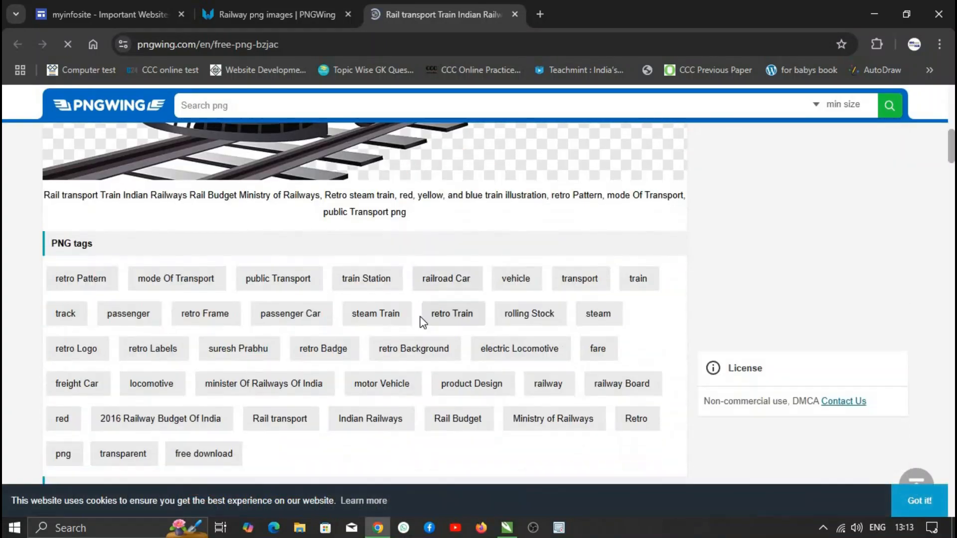
- Download the train illustration PNG after passing the captcha, then close the download tab
left_click(374, 363)
left_click(583, 201)
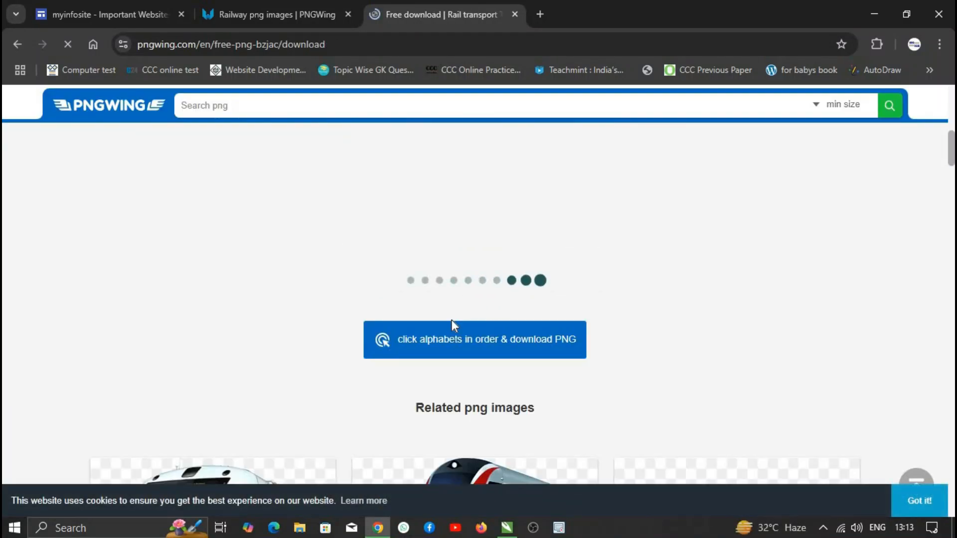
left_click(453, 325)
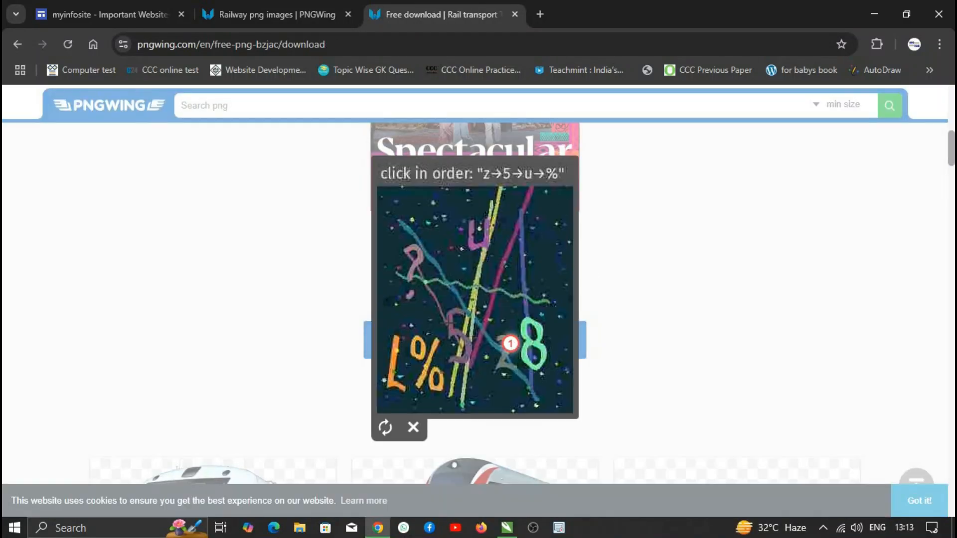
left_click(431, 367)
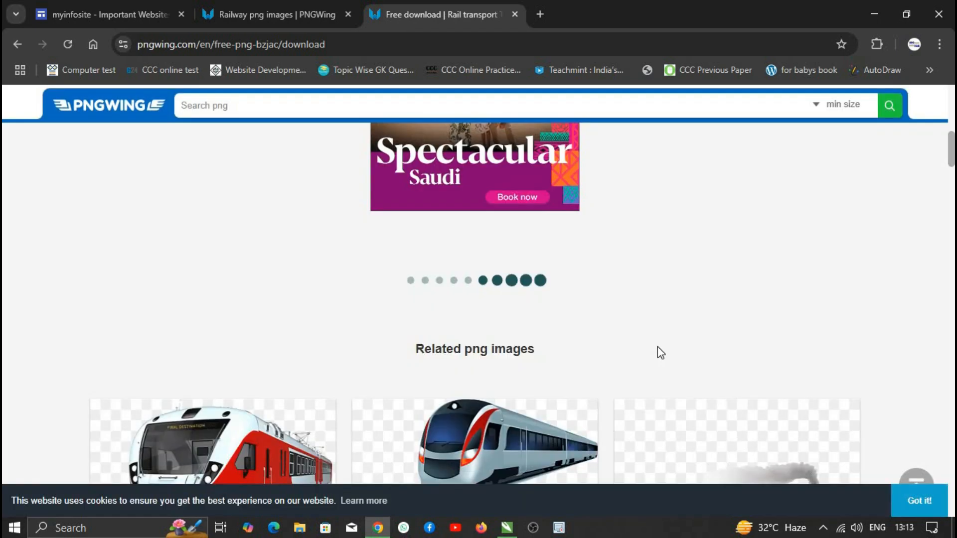
scroll(606, 333, "down", 15)
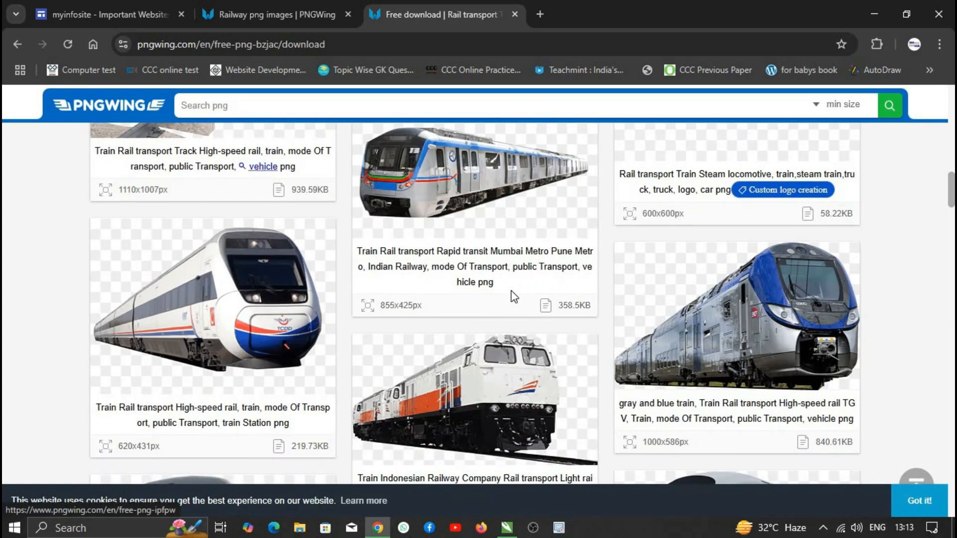
scroll(467, 296, "down", 4)
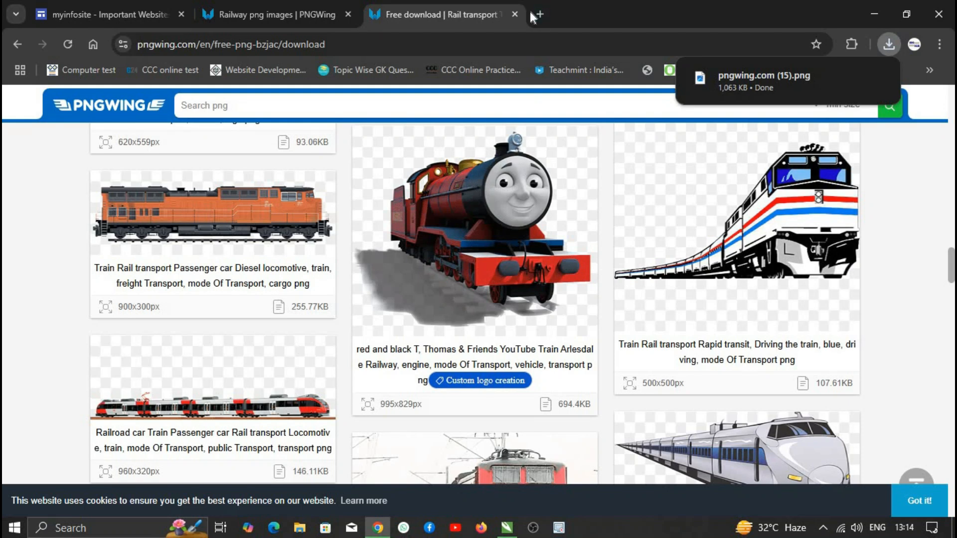
left_click(515, 14)
left_click(511, 532)
- Search Pngwing for 'air ticket' images
left_click(507, 529)
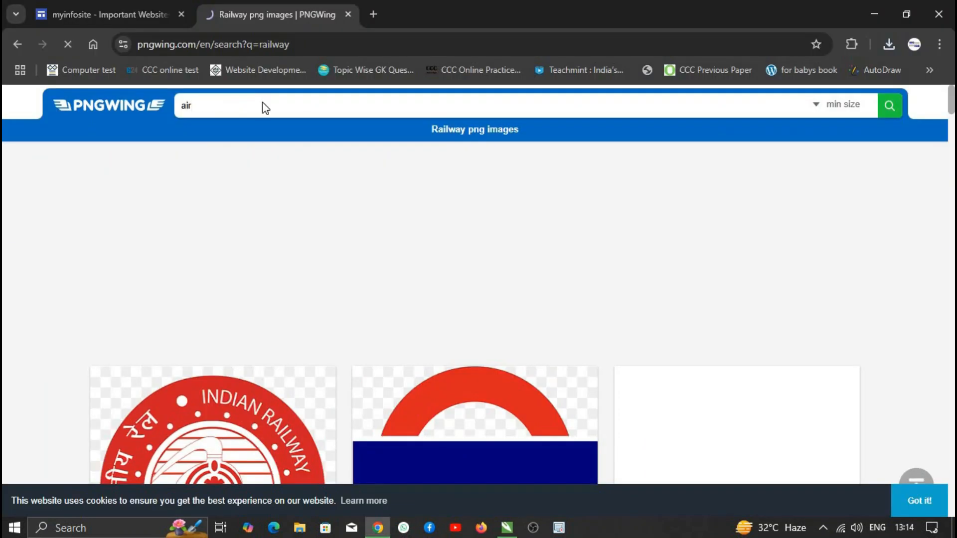
scroll(318, 198, "down", 10)
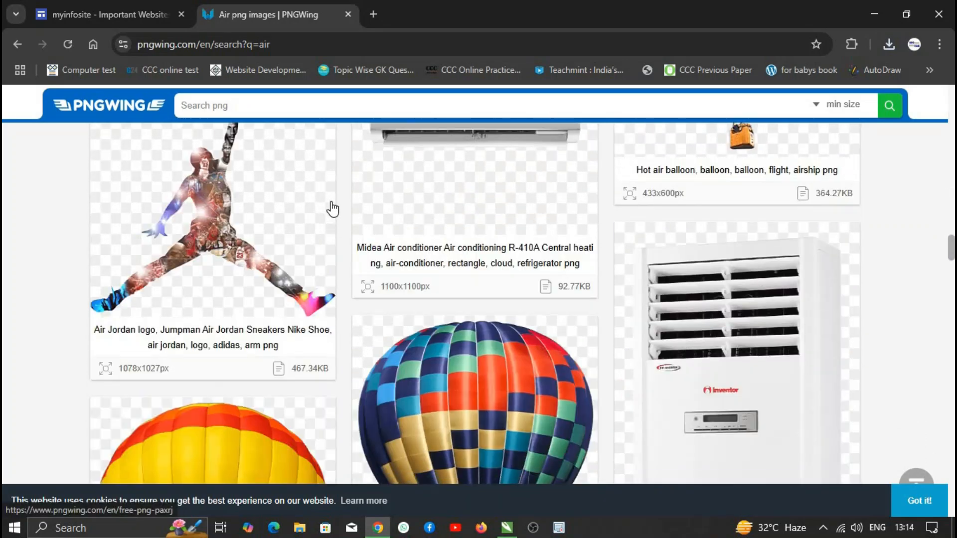
scroll(332, 209, "up", 5)
left_click(245, 100)
type("air ticket")
key("Return")
scroll(474, 288, "down", 10)
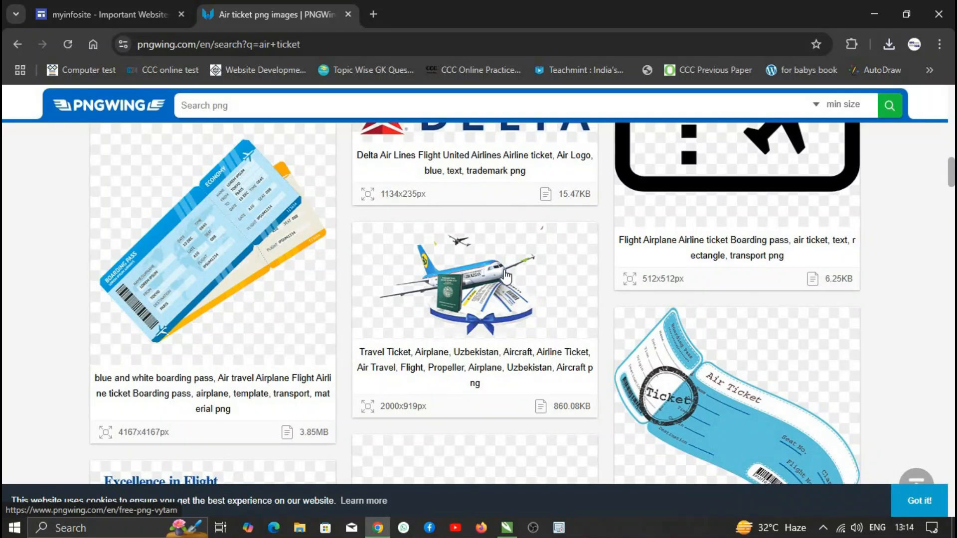
scroll(503, 283, "down", 8)
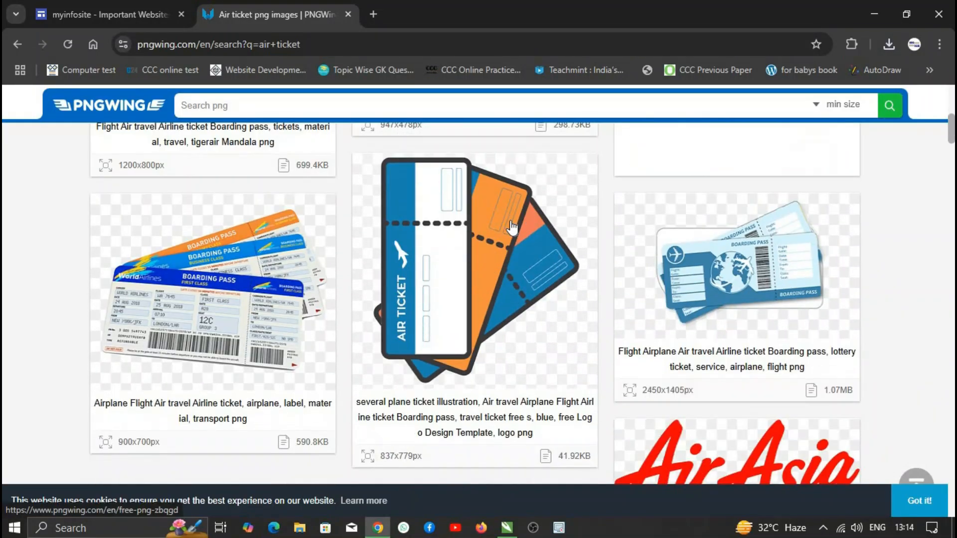
scroll(483, 272, "up", 8)
- Download the airplane travel ticket PNG and close the download tab
left_click(475, 289)
scroll(449, 312, "down", 10)
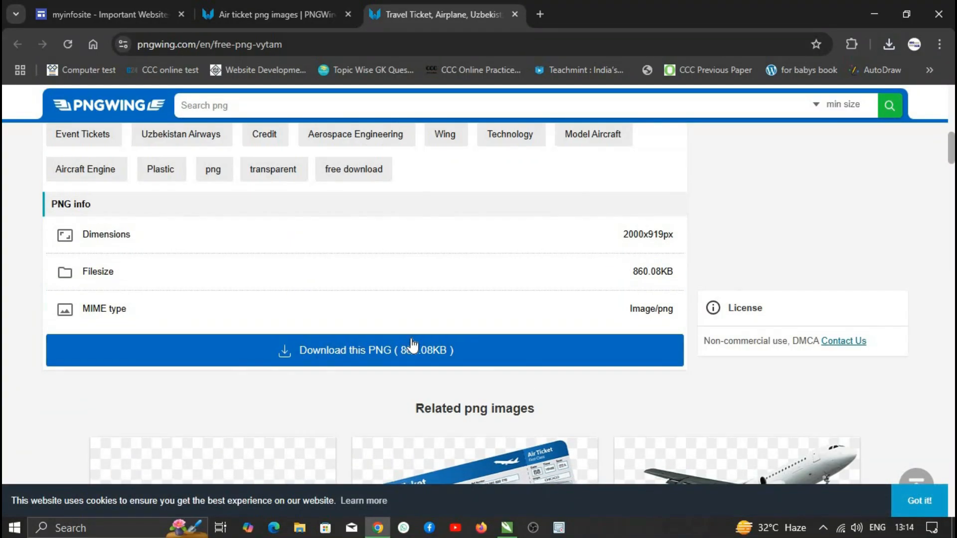
left_click(412, 348)
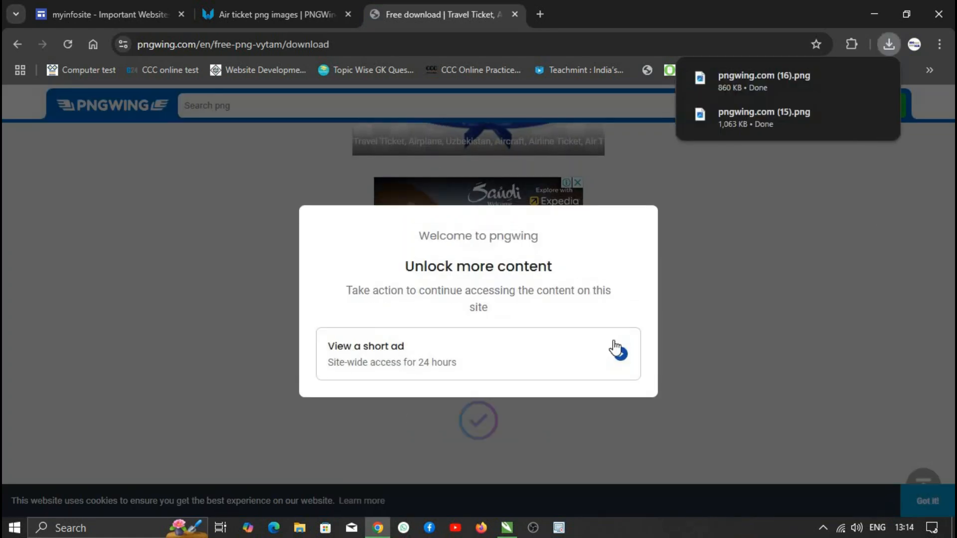
left_click(328, 362)
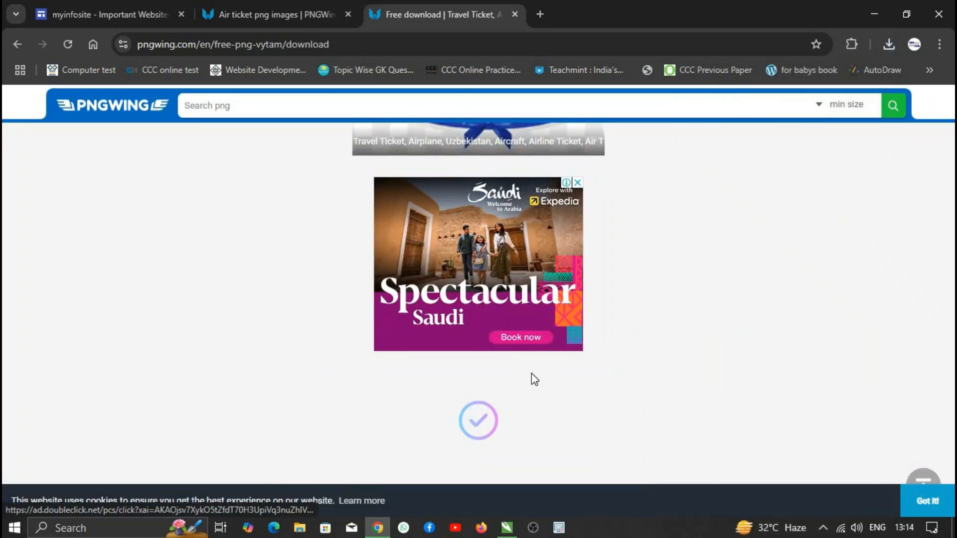
left_click(888, 44)
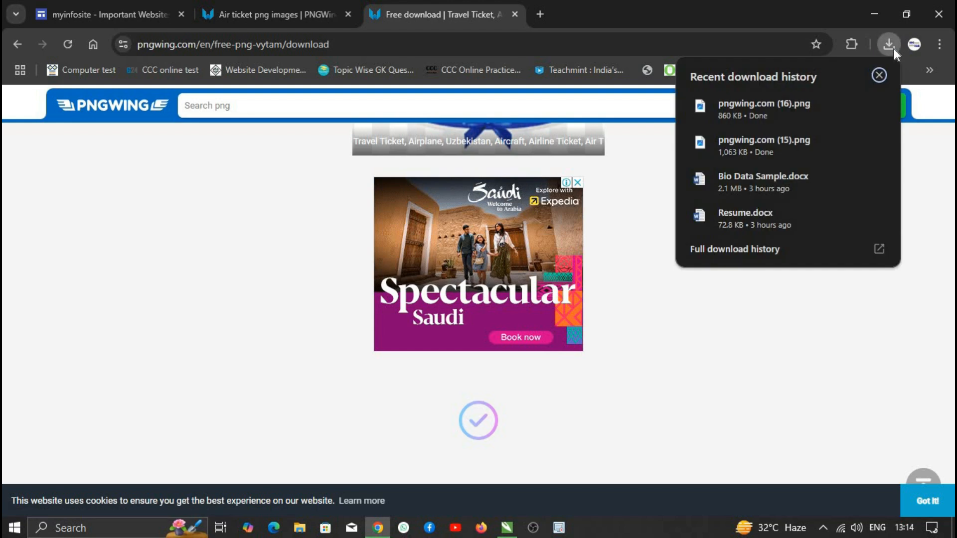
left_click(514, 14)
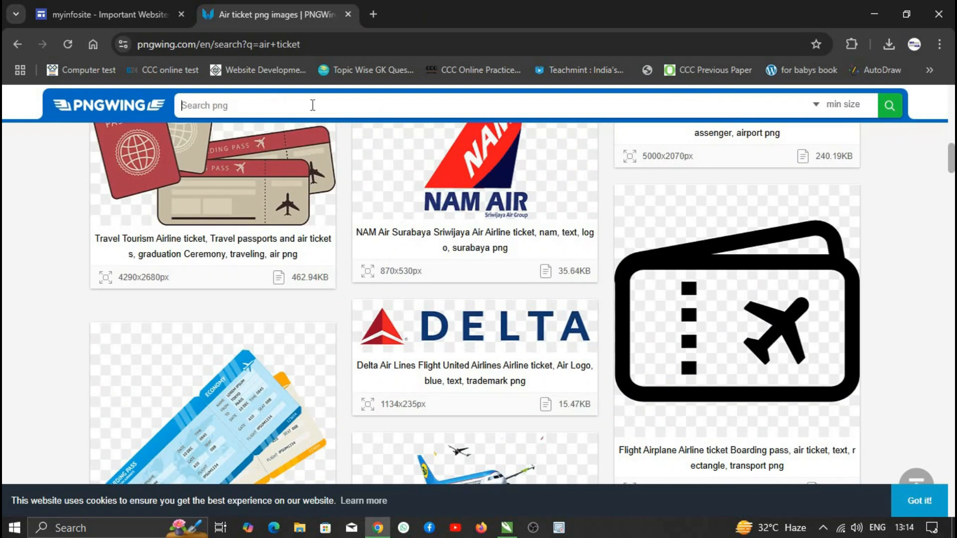
- Check the CorelDRAW flyer, then return to the browser image results
left_click(507, 527)
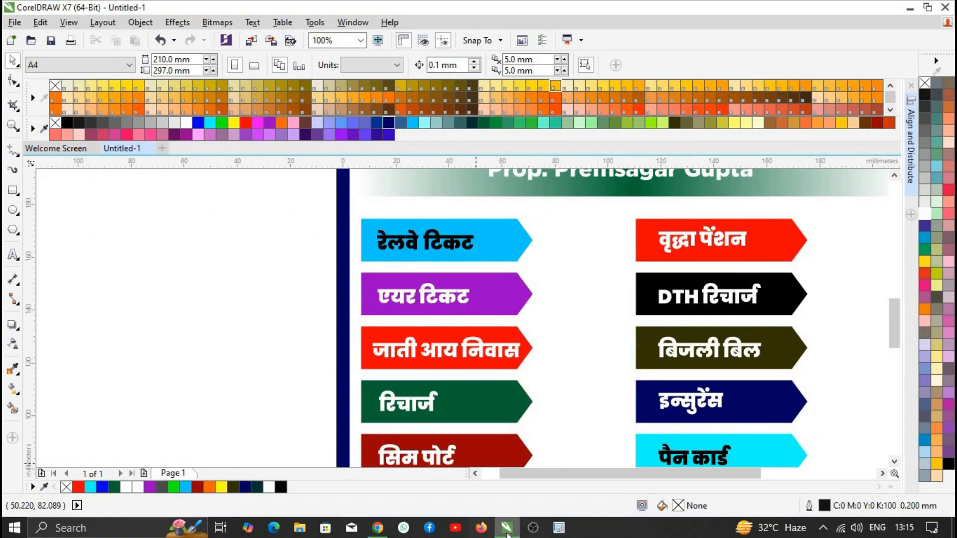
mouse_move(508, 534)
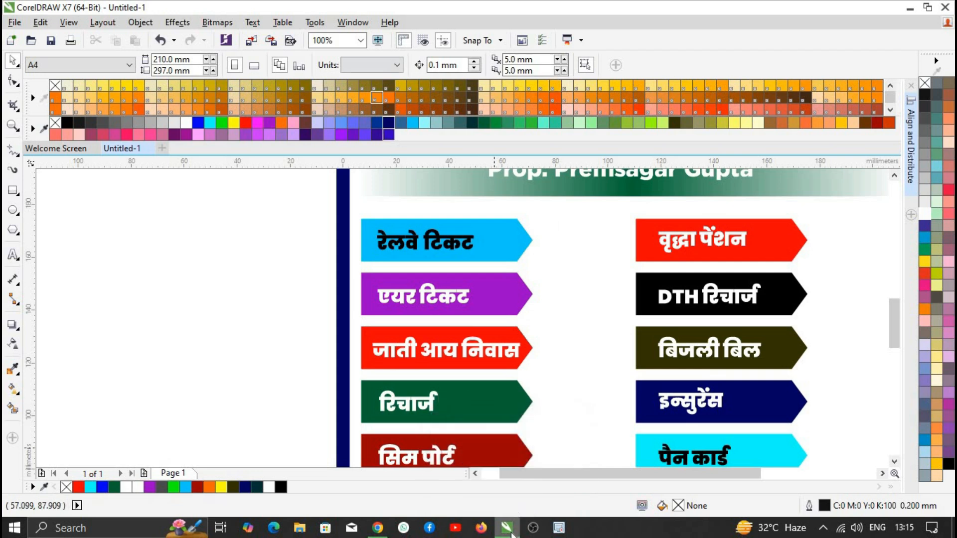
key("alt+Tab")
- Search for Jio and download the red Reliance Jio logo PNG after a short ad
key("Return")
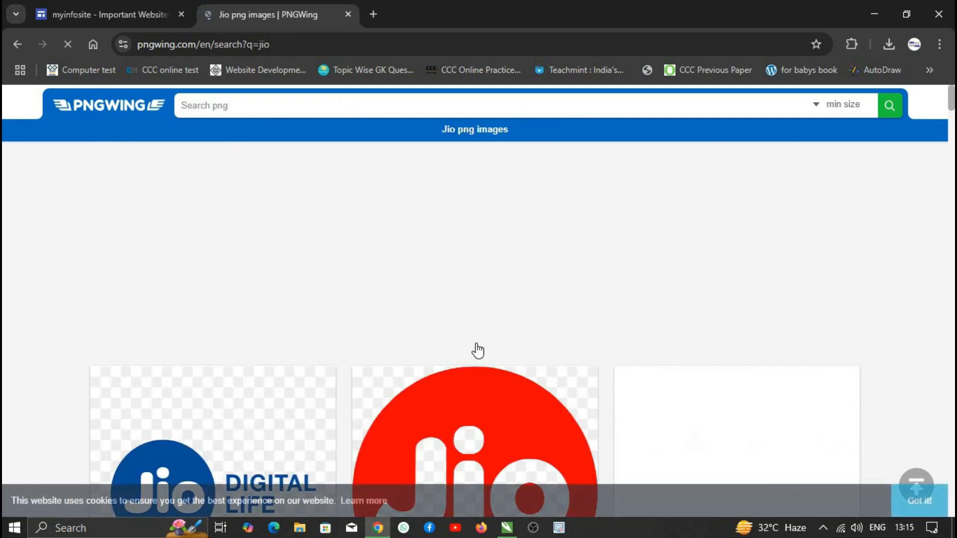
left_click(474, 348)
scroll(503, 201, "down", 5)
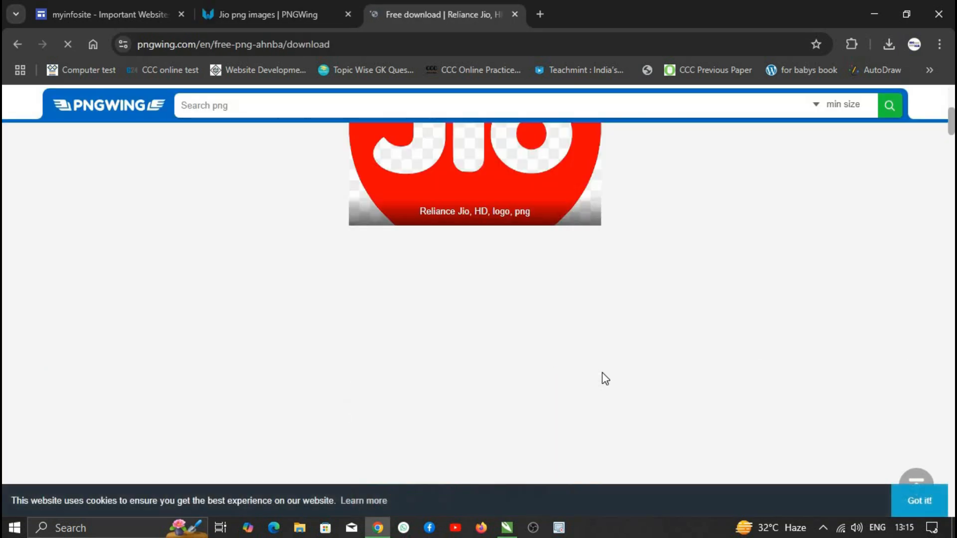
scroll(513, 373, "down", 10)
left_click(620, 371)
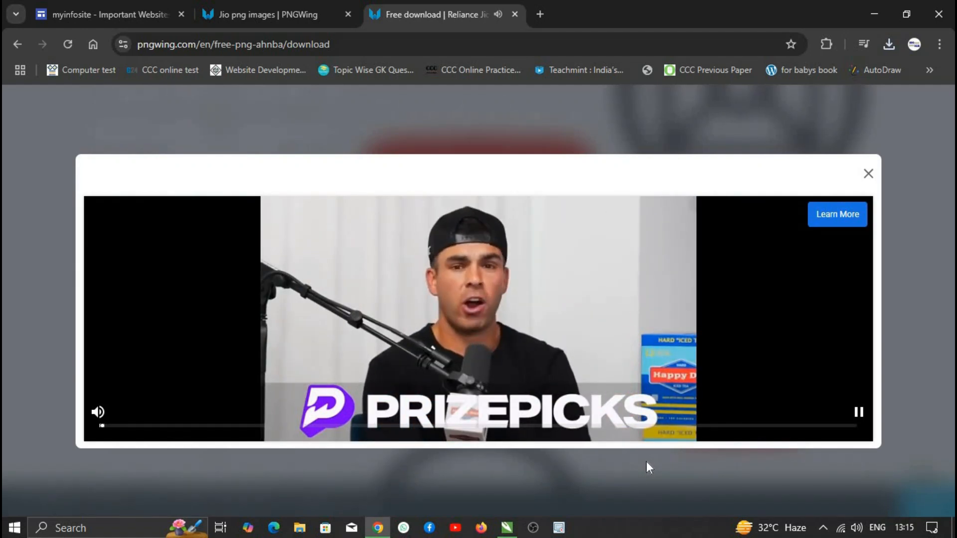
left_click(869, 173)
scroll(384, 177, "down", 5)
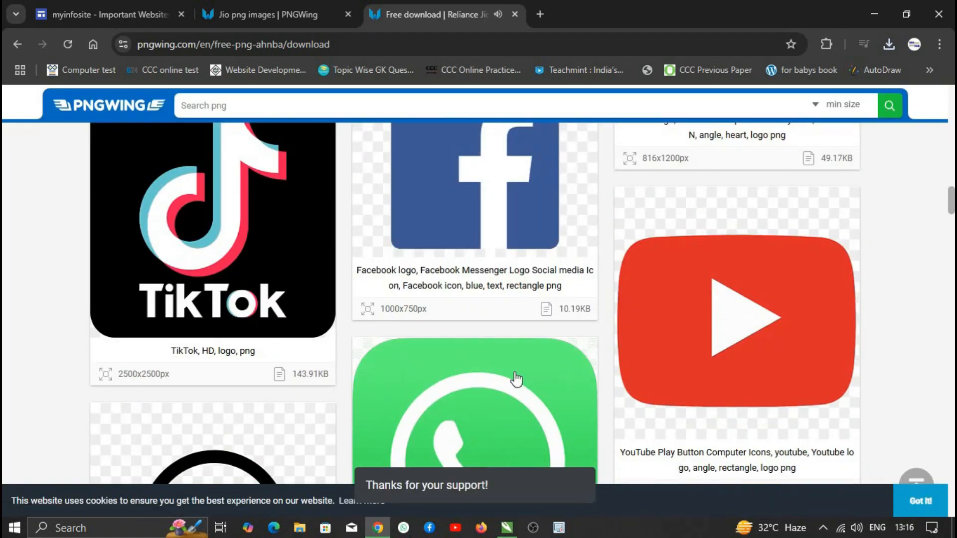
scroll(515, 372, "up", 6)
left_click(514, 14)
- Clear the results-page ads by watching a short video ad for site-wide access
left_click(578, 205)
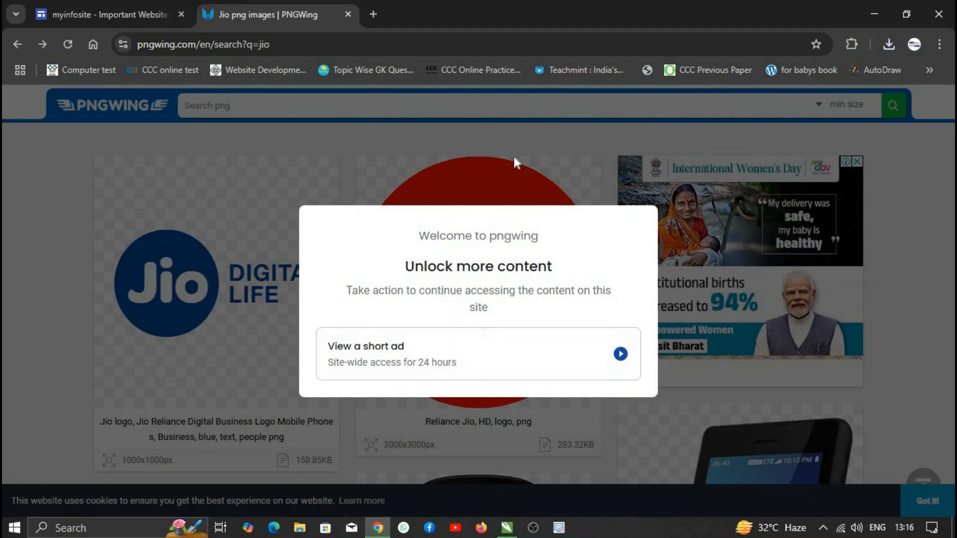
left_click(443, 353)
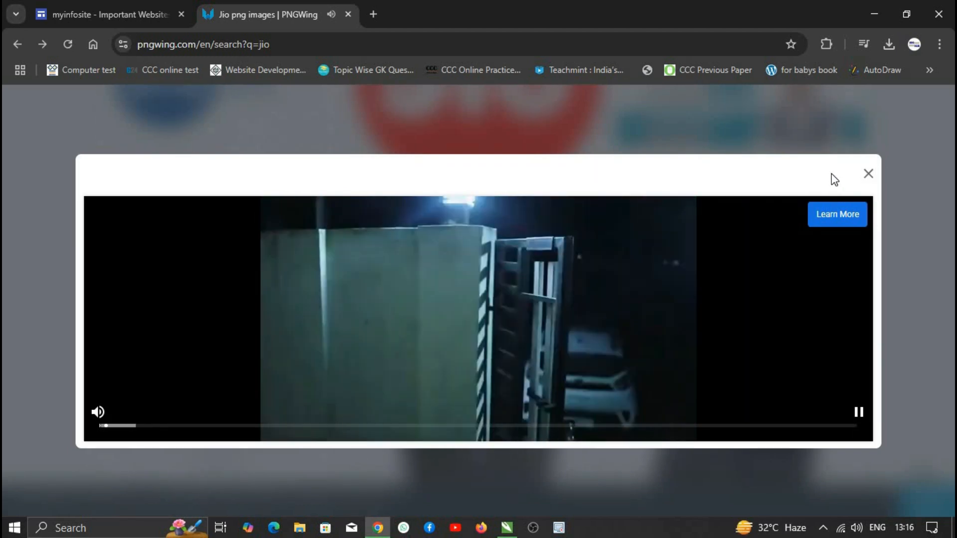
left_click(868, 173)
scroll(549, 406, "down", 10)
scroll(184, 217, "up", 4)
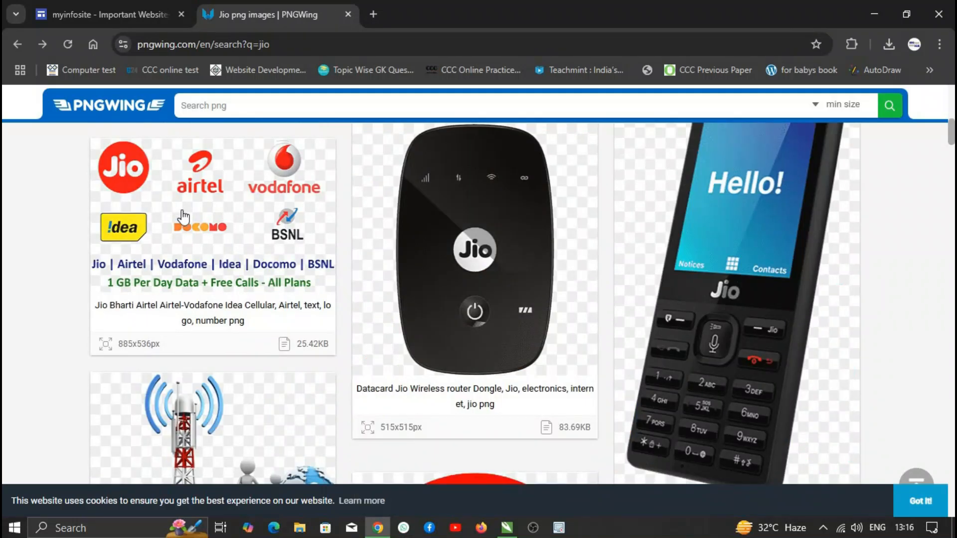
- Download the telecom operators logo image from PNGWing
left_click(280, 192)
scroll(414, 394, "down", 8)
left_click(439, 374)
scroll(489, 366, "down", 15)
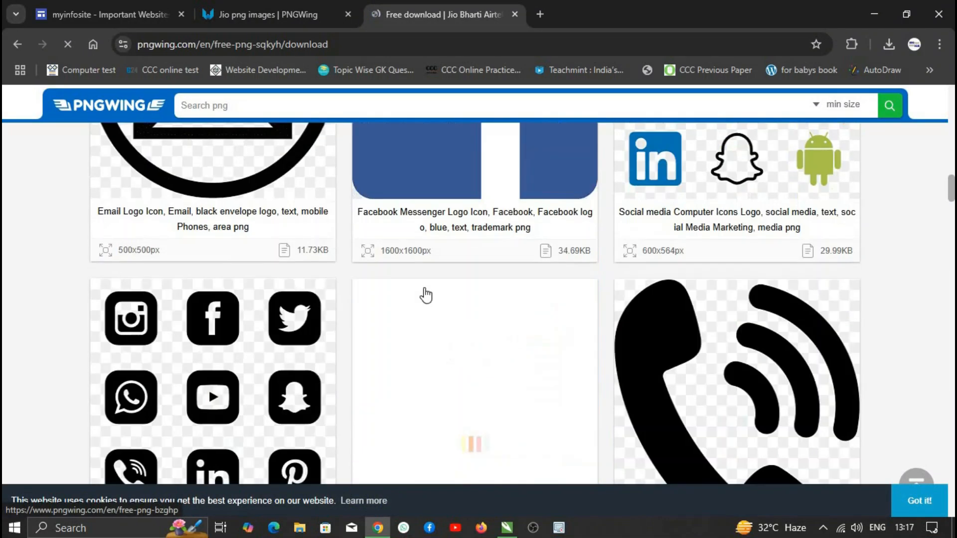
- Download the BSNL logo from the Jio search results, then close its download tab
left_click(279, 14)
scroll(412, 303, "down", 10)
scroll(513, 321, "down", 13)
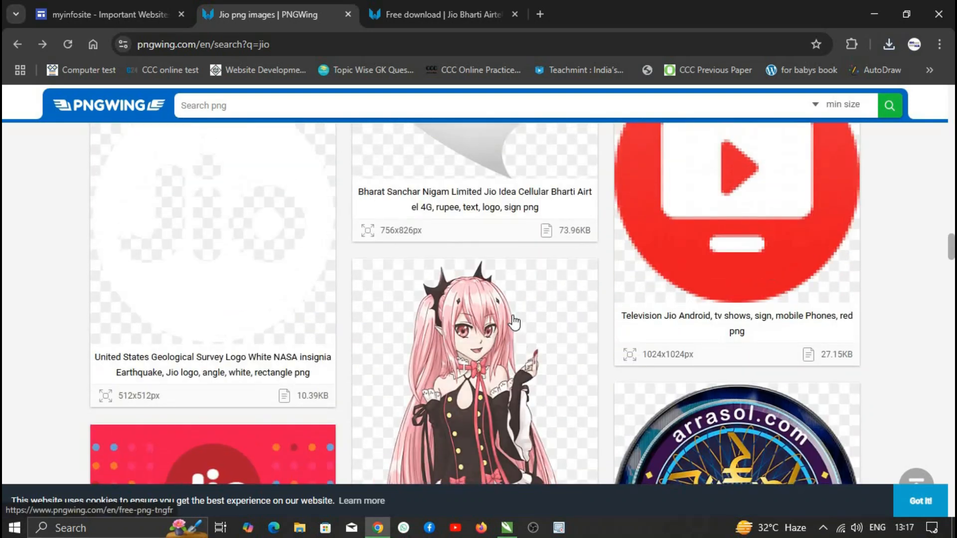
scroll(512, 321, "up", 4)
left_click(508, 314)
scroll(409, 274, "down", 9)
left_click(402, 269)
scroll(484, 321, "down", 8)
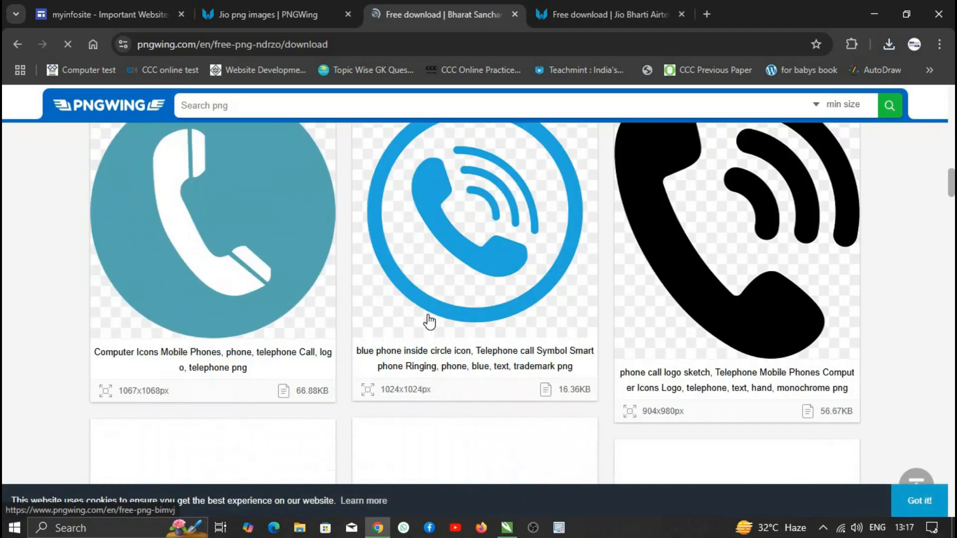
left_click(680, 14)
key("ctrl+w")
- Search 'dth' and download the Dish TV set-top box image
scroll(405, 278, "down", 15)
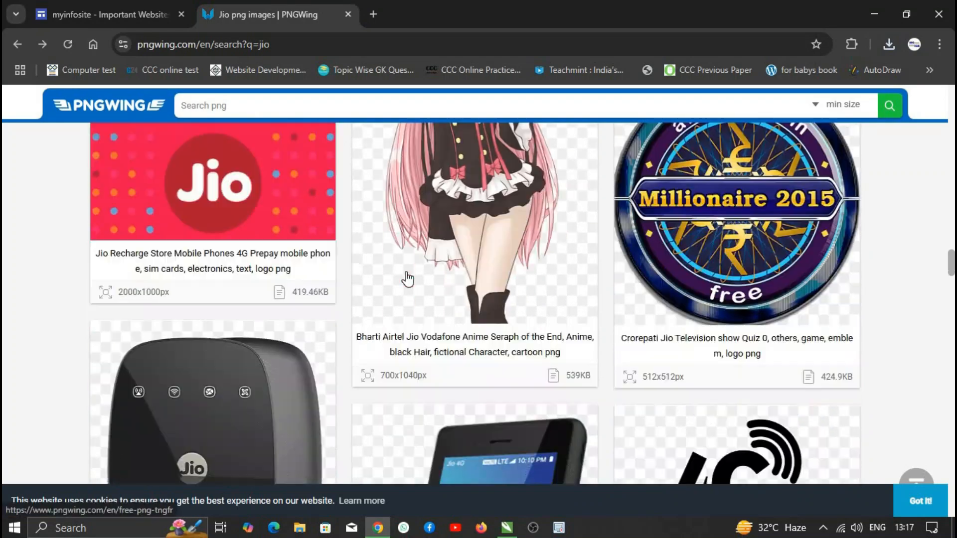
scroll(349, 319, "down", 10)
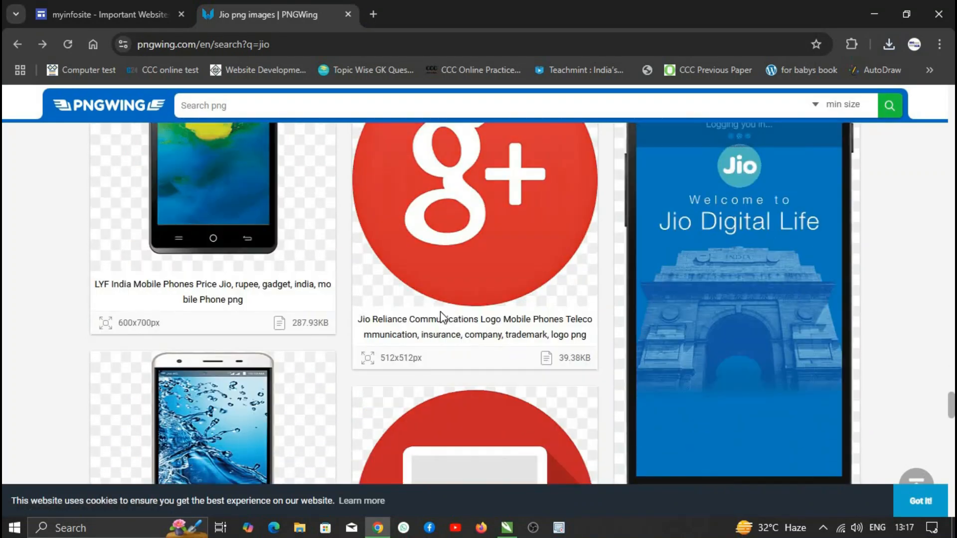
scroll(448, 159, "up", 5)
left_click(415, 106)
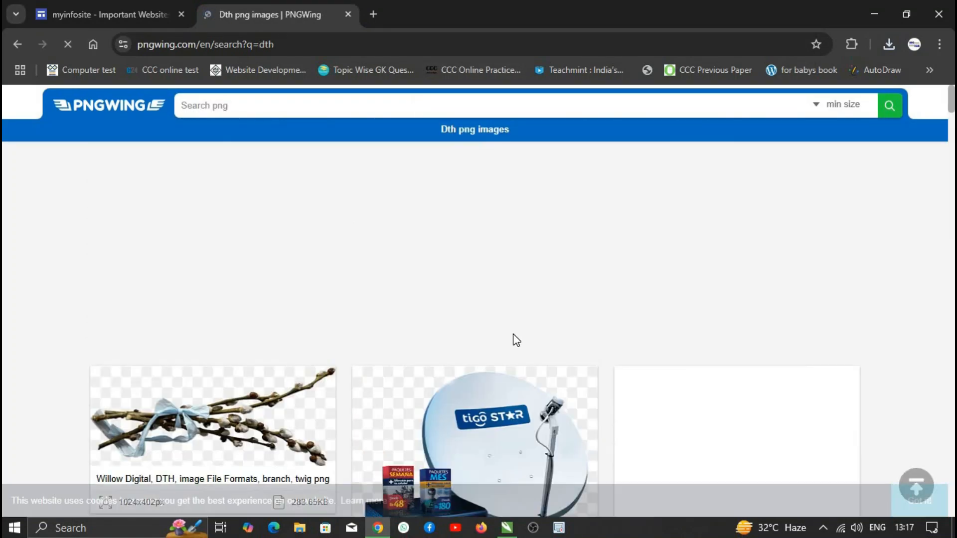
scroll(513, 341, "down", 15)
left_click(468, 239)
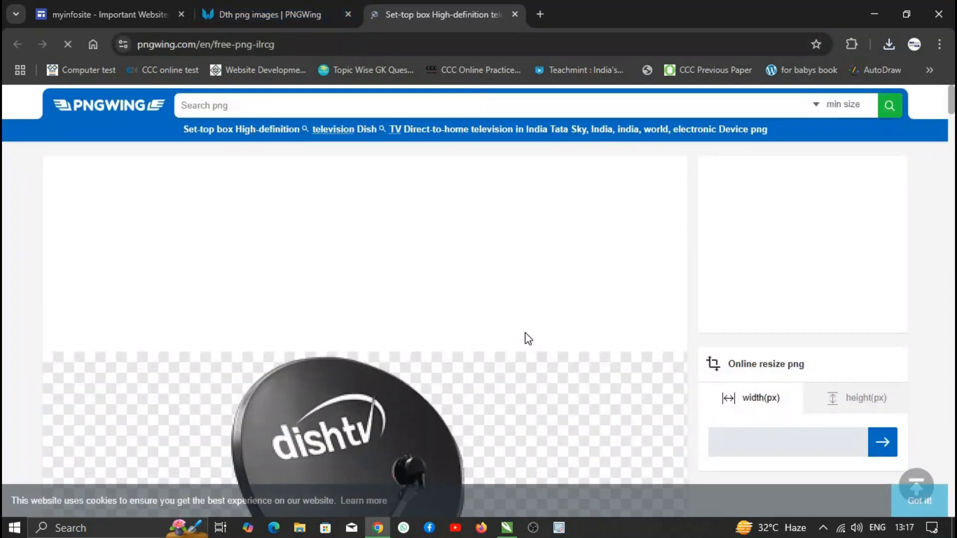
scroll(525, 335, "down", 5)
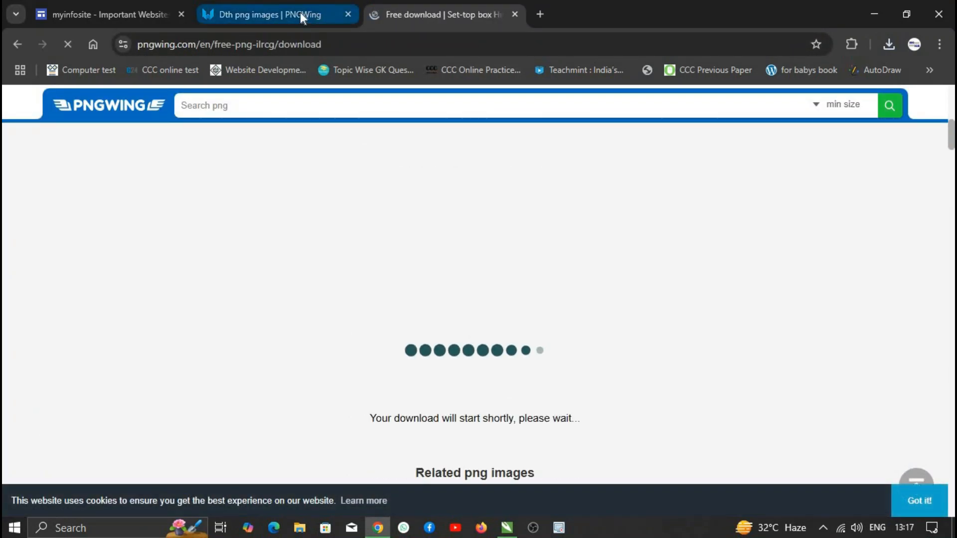
left_click(514, 14)
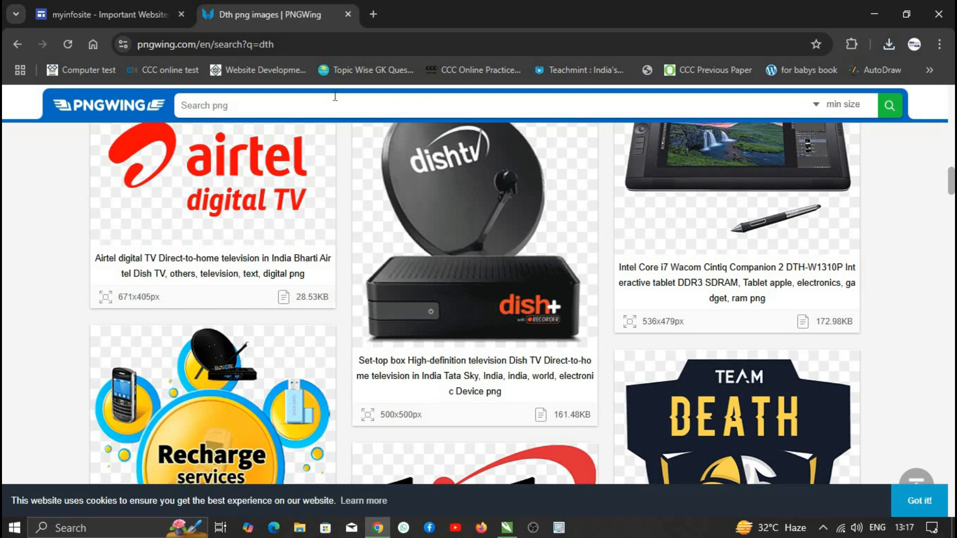
- Search 'passport photo' and download the tuxedo suit template image
left_click(341, 113)
type("passport photo")
key("Return")
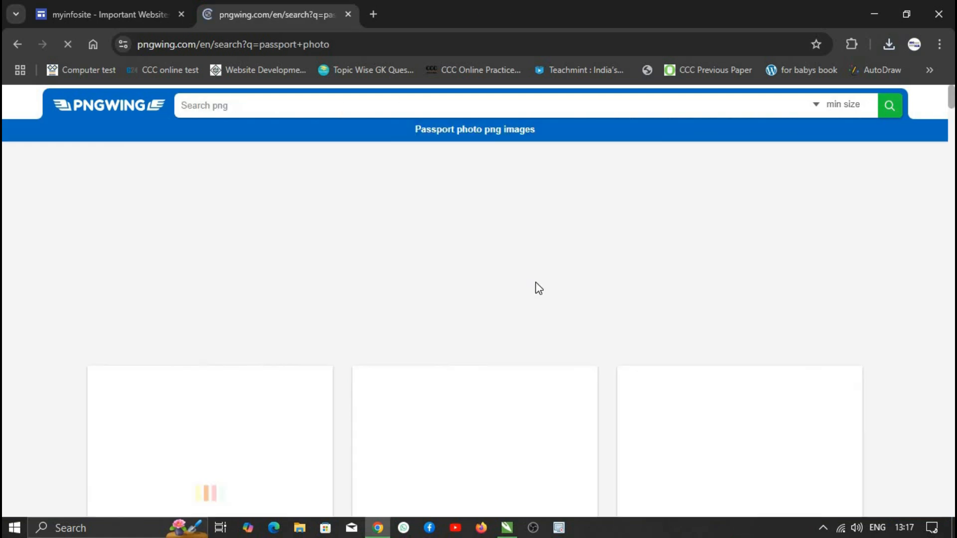
scroll(419, 331, "down", 10)
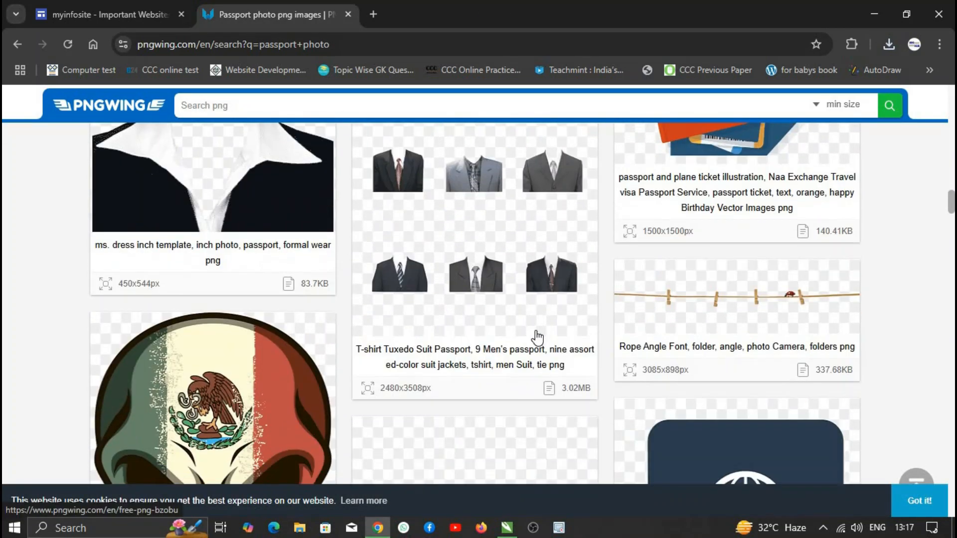
scroll(534, 332, "down", 15)
scroll(555, 334, "down", 5)
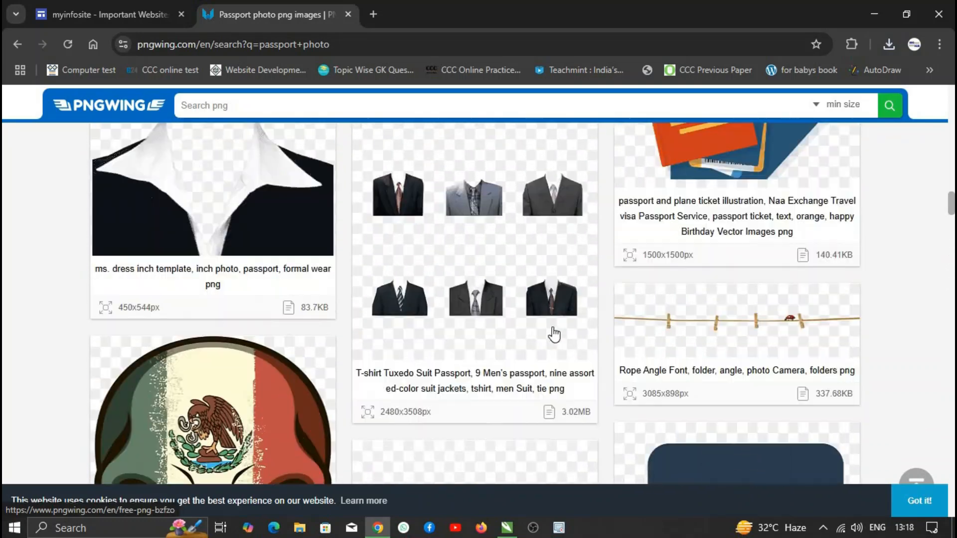
left_click(548, 333)
scroll(477, 358, "down", 15)
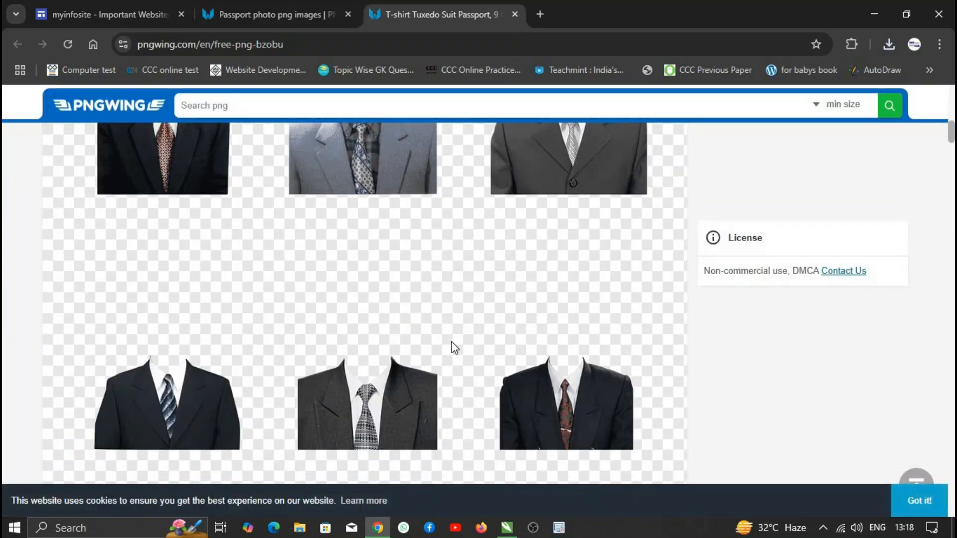
left_click(477, 441)
scroll(489, 344, "down", 10)
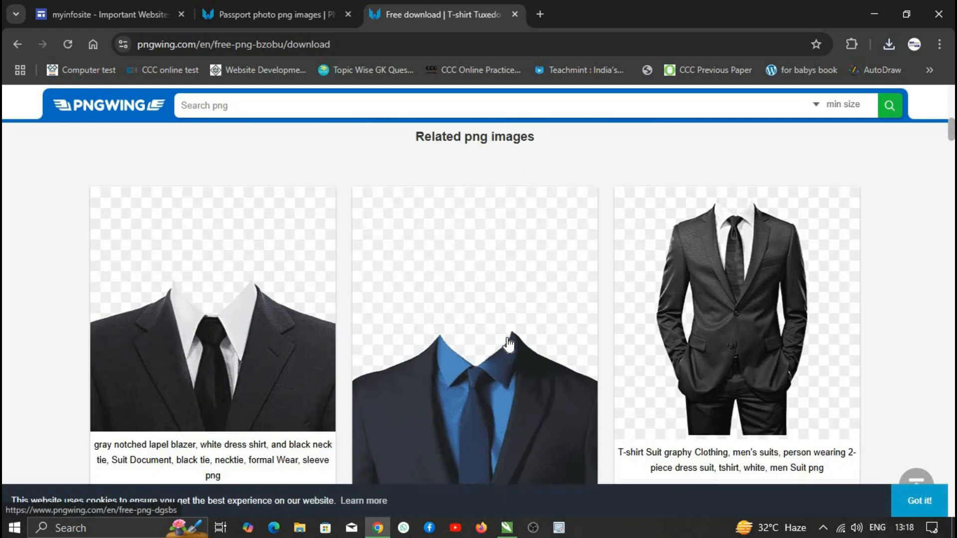
scroll(544, 329, "up", 12)
scroll(549, 415, "down", 8)
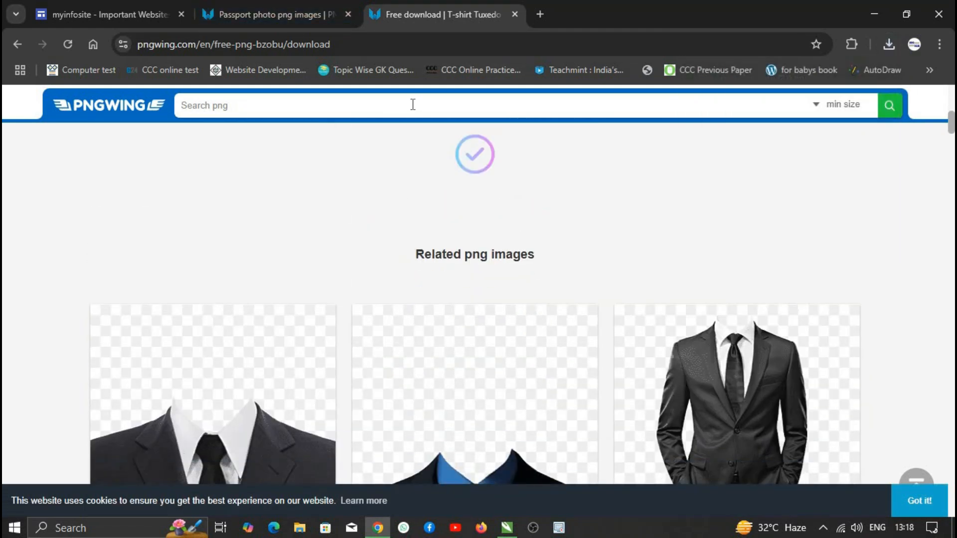
- Search 'passport' and download the passport stamp image, dismissing the full-screen ad
left_click(413, 104)
type("passport")
key("Return")
scroll(486, 192, "down", 7)
left_click(299, 244)
scroll(476, 396, "down", 7)
scroll(477, 400, "down", 4)
left_click(483, 424)
left_click(579, 203)
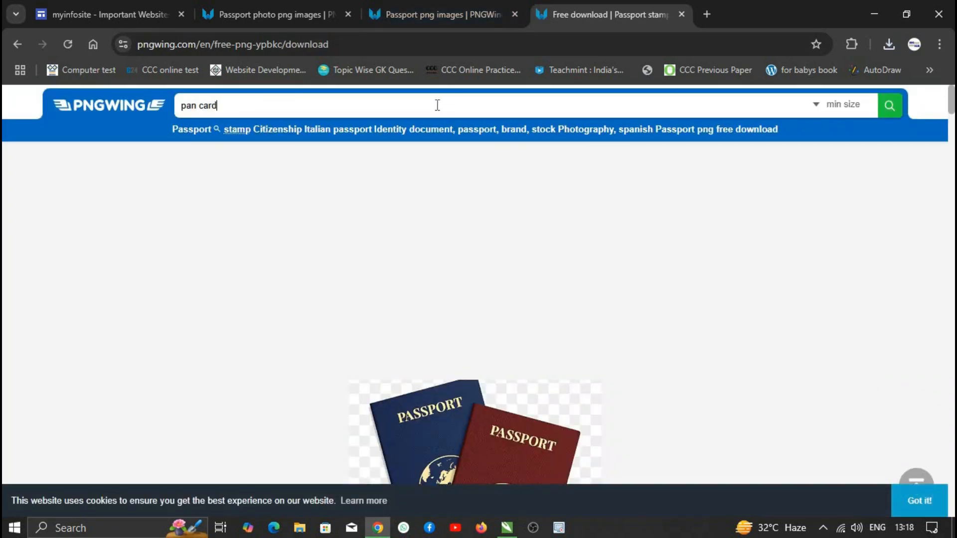
- Search 'pan card' and download a PAN card image
key("Return")
scroll(349, 214, "down", 3)
left_click(243, 235)
scroll(421, 406, "down", 5)
left_click(424, 398)
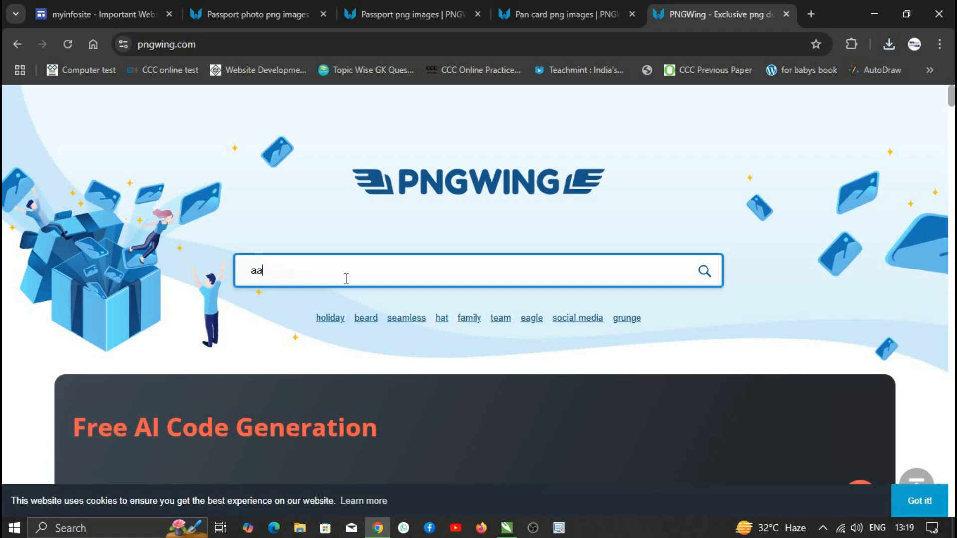
- Search 'aadhaar' and download the fingerprint scanner image
key("Return")
scroll(424, 300, "down", 4)
left_click(500, 299)
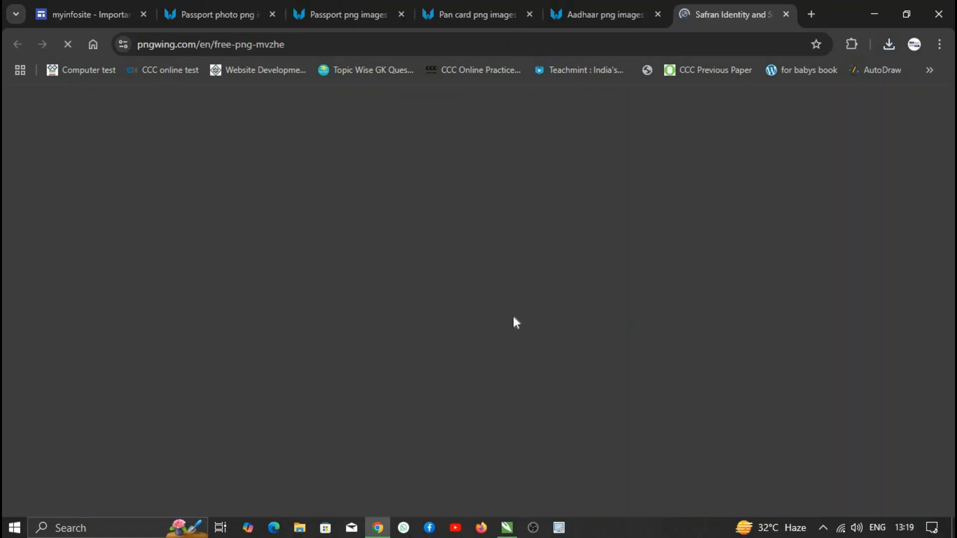
scroll(443, 356, "down", 5)
scroll(443, 356, "down", 5)
left_click(436, 245)
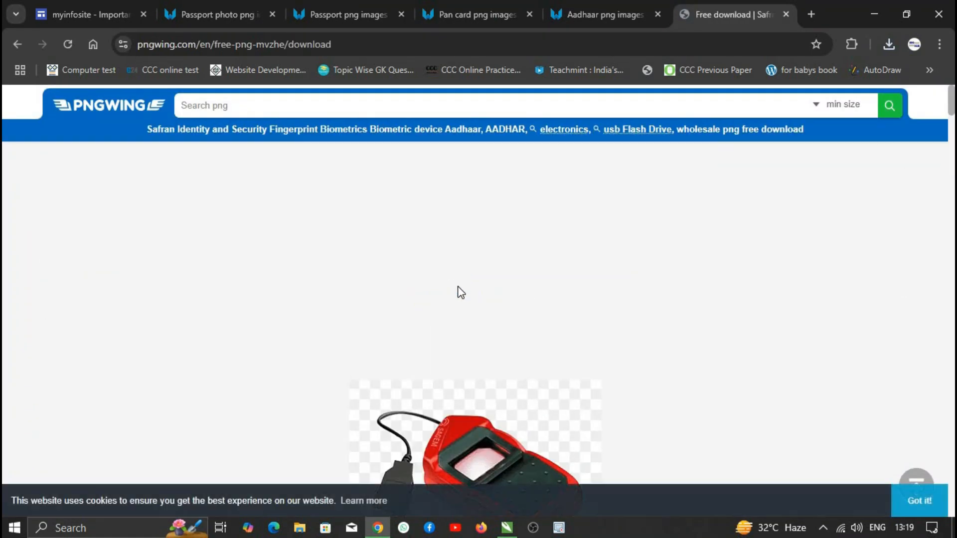
scroll(480, 335, "down", 6)
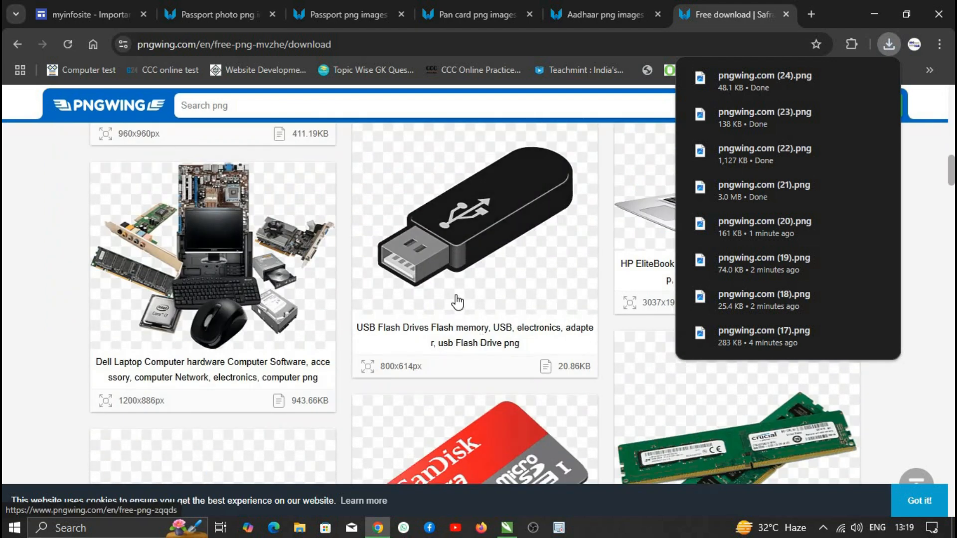
scroll(465, 288, "down", 7)
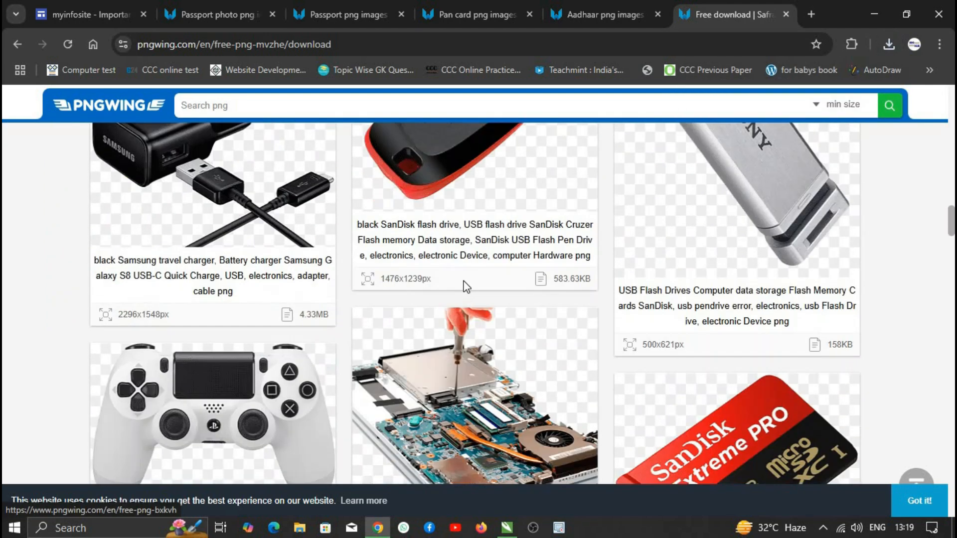
scroll(465, 287, "up", 10)
- Search 'lic' and download the LIC logo
left_click(287, 109)
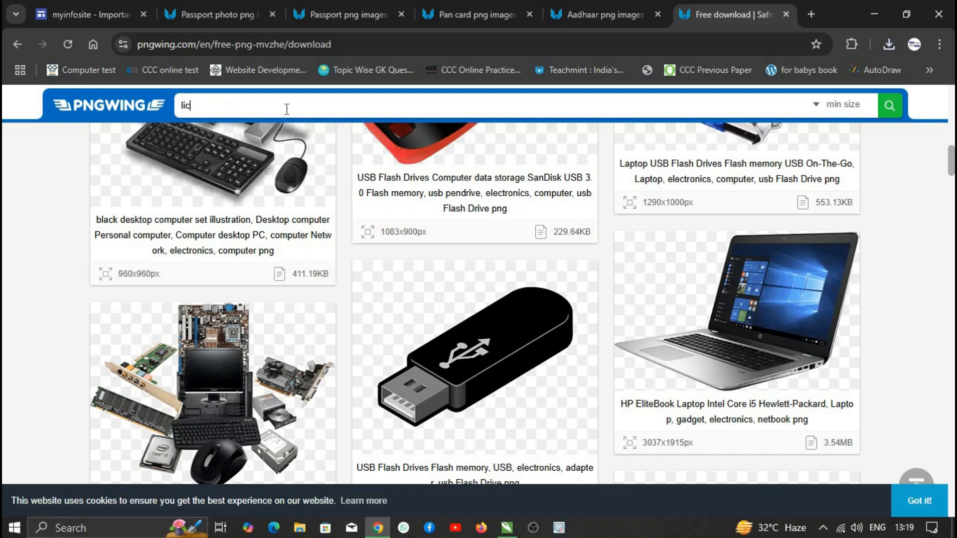
type("lic")
key("Return")
left_click(339, 369)
scroll(424, 391, "down", 5)
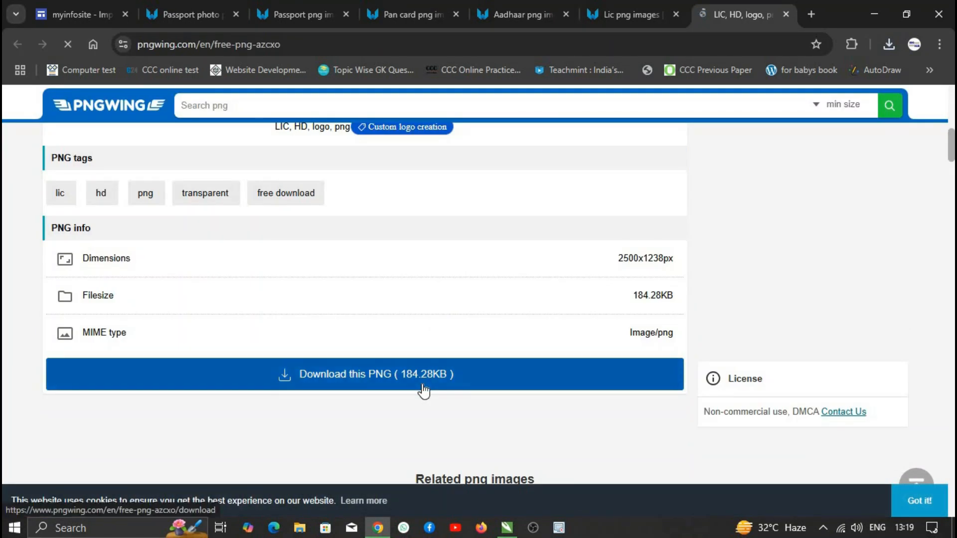
left_click(423, 391)
- Close all the PNGWing result tabs and minimize Chrome to show the desktop
left_click(786, 14)
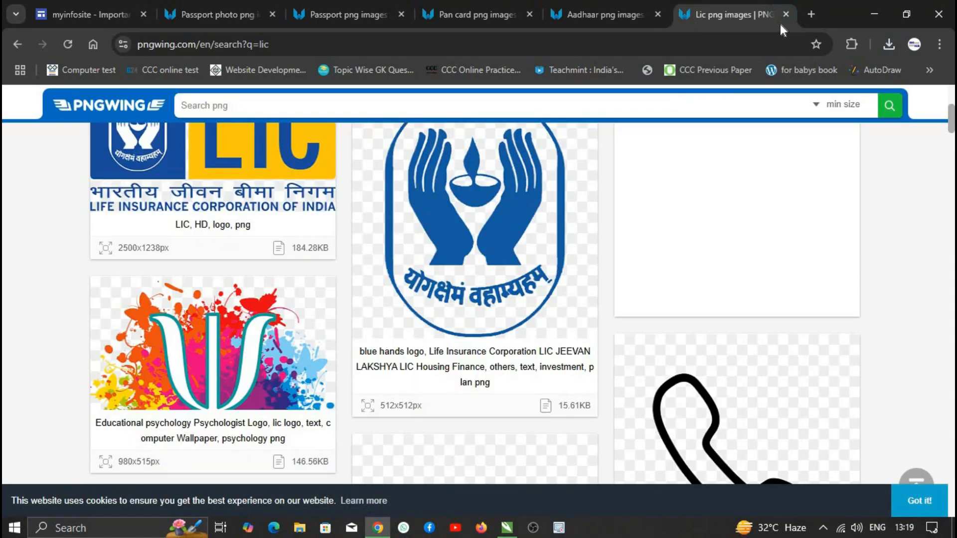
left_click(786, 14)
left_click(785, 14)
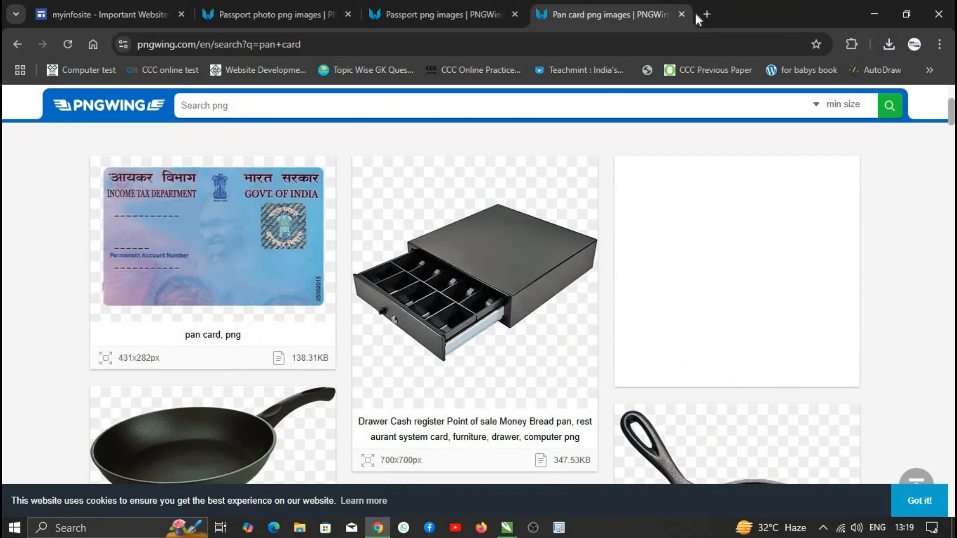
scroll(442, 281, "down", 10)
left_click(681, 14)
left_click(515, 13)
left_click(347, 14)
left_click(874, 14)
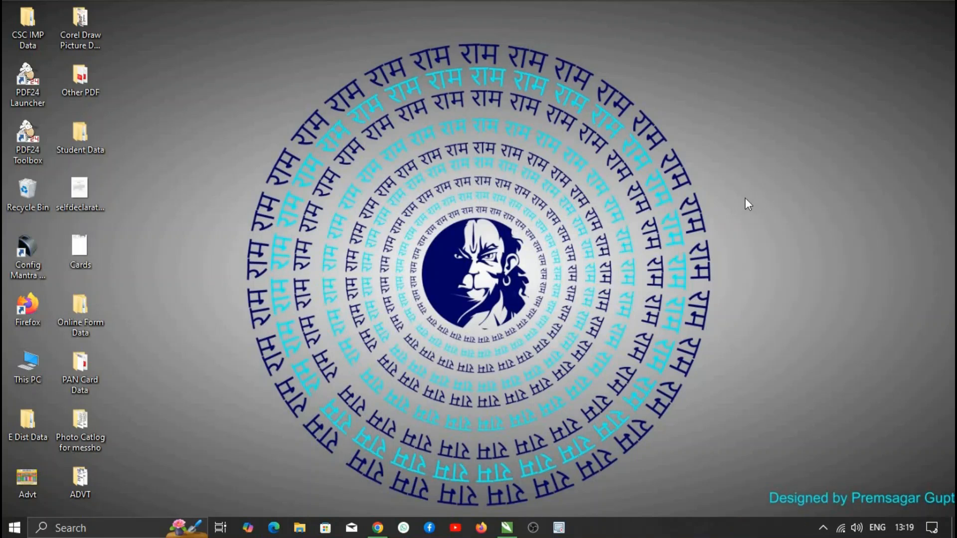
- Restore the CorelDRAW flyer and open the Ctrl+I Import dialog at the Downloads folder
left_click(506, 530)
scroll(588, 319, "up", 2)
scroll(638, 298, "down", 2)
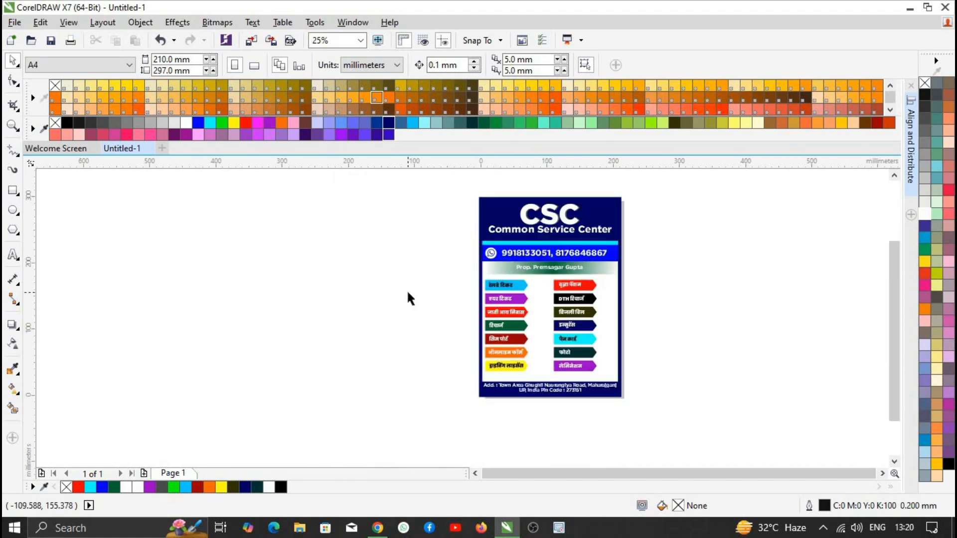
key("ctrl+i")
left_click(64, 121)
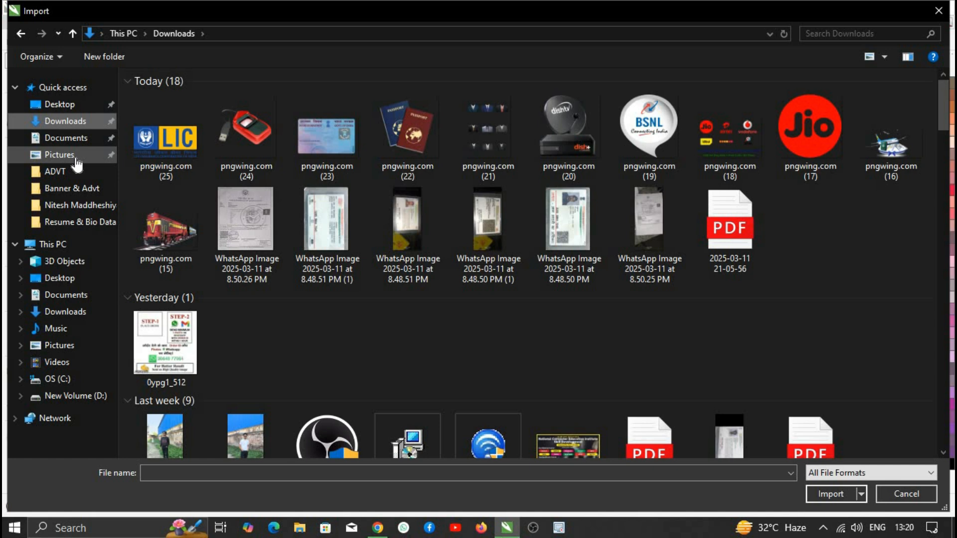
- Import images pngwing.com (15) to (25) and place them beside the flyer
left_click(137, 272)
left_click(892, 142, "ctrl")
left_click(810, 142, "ctrl")
left_click(729, 142, "ctrl")
left_click(649, 142, "ctrl")
left_click(568, 142, "ctrl")
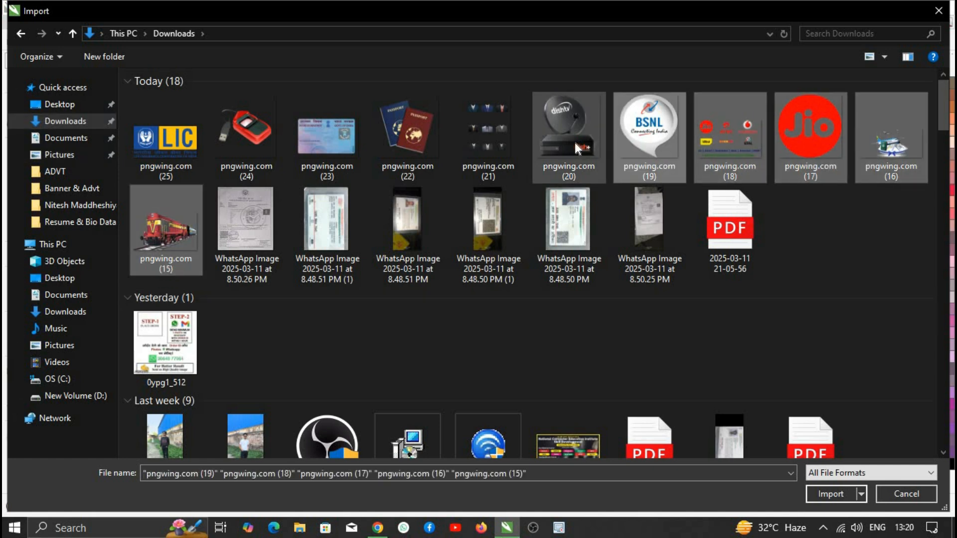
left_click(408, 142, "ctrl")
left_click(327, 135, "ctrl")
left_click(246, 135, "ctrl")
left_click(166, 135, "ctrl")
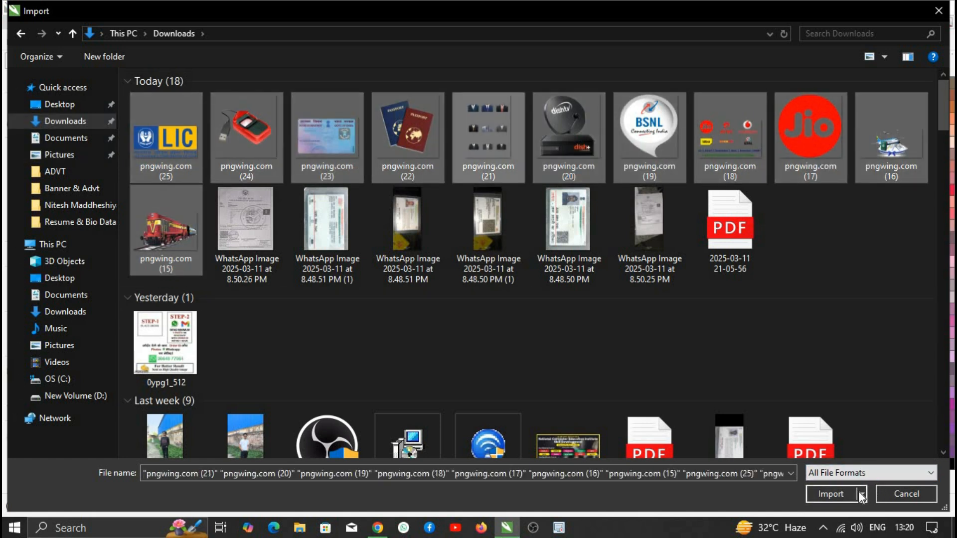
left_click(860, 495)
left_click_drag(176, 203, 219, 235)
left_click_drag(237, 198, 268, 236)
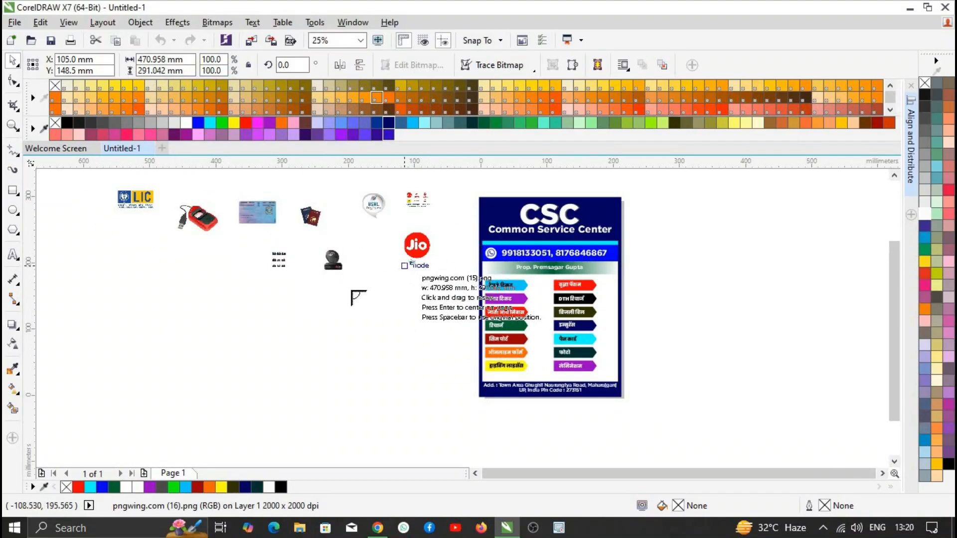
- Move the train image onto the flyer, shrink it and place it beside the railway ticket label
left_click_drag(438, 300, 441, 299)
scroll(439, 287, "up", 1)
scroll(413, 265, "down", 1)
scroll(473, 223, "up", 1)
scroll(378, 227, "down", 1)
left_click_drag(323, 289, 486, 272)
scroll(484, 273, "up", 2)
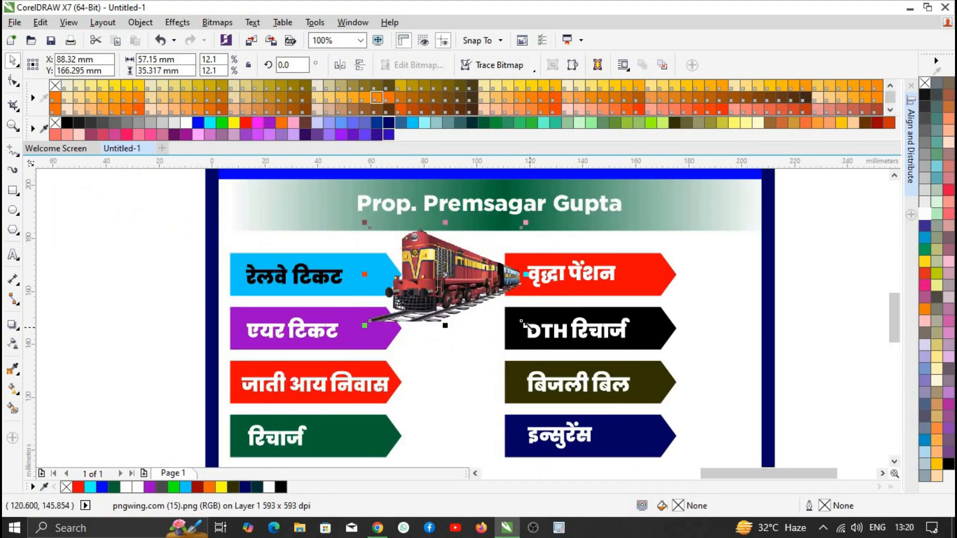
left_click_drag(526, 325, 462, 285)
left_click_drag(416, 239, 448, 269)
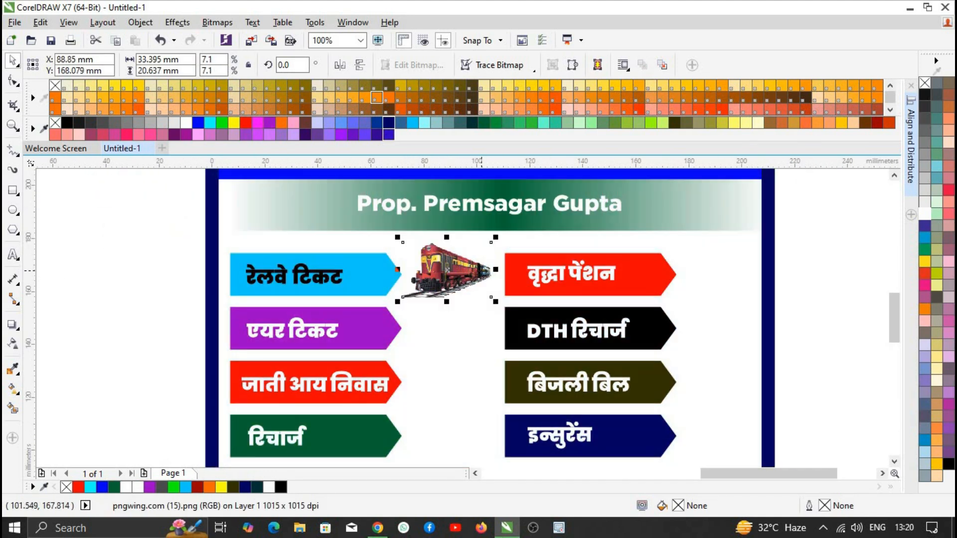
- Stack the Dish TV dish, Jio logo and airplane images between the arrow columns
scroll(483, 282, "down", 1)
left_click_drag(181, 275, 174, 271)
left_click_drag(155, 253, 572, 340)
left_click_drag(330, 221, 573, 373)
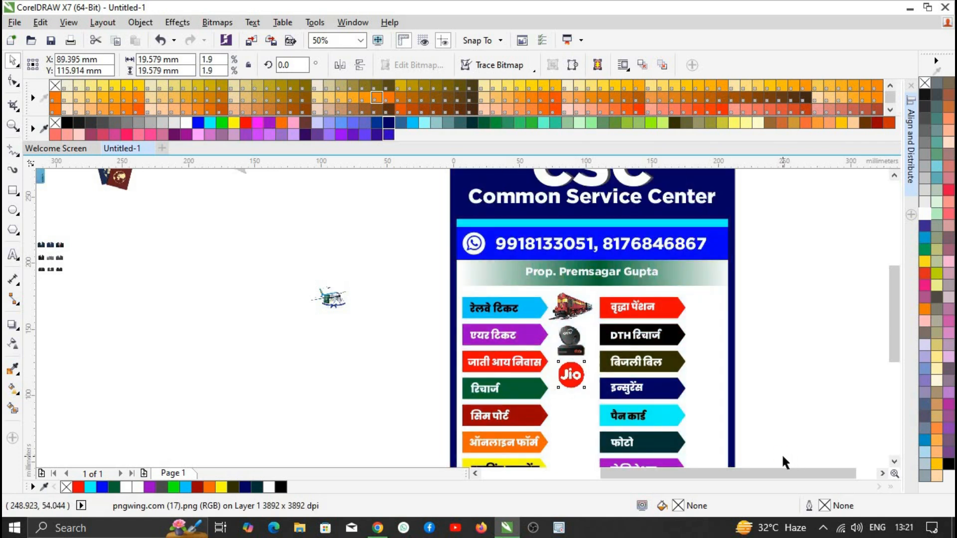
left_click_drag(333, 298, 573, 409)
scroll(573, 411, "up", 2)
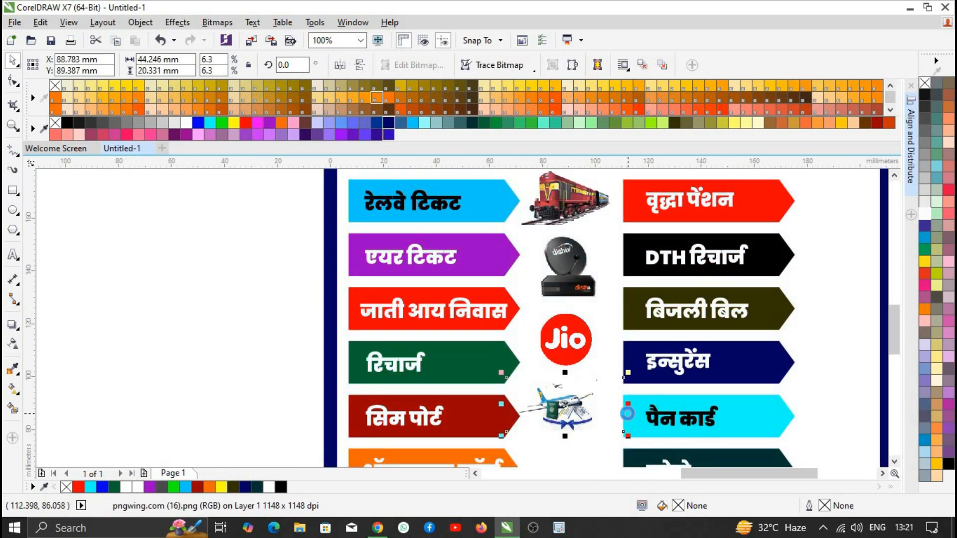
scroll(627, 413, "down", 4)
- Place the passport image on the poster and slightly enlarge the dish TV image
left_click_drag(401, 295, 627, 437)
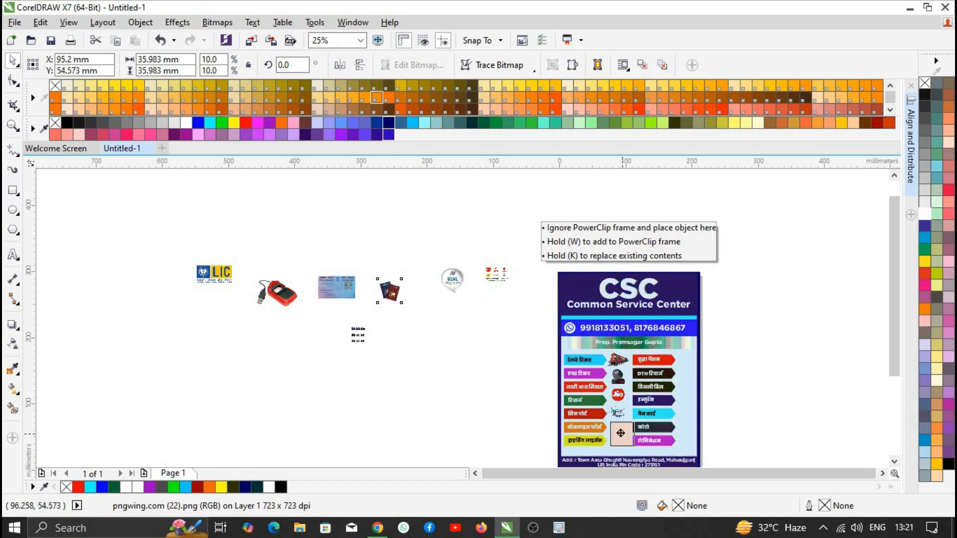
scroll(626, 438, "up", 4)
scroll(623, 434, "down", 2)
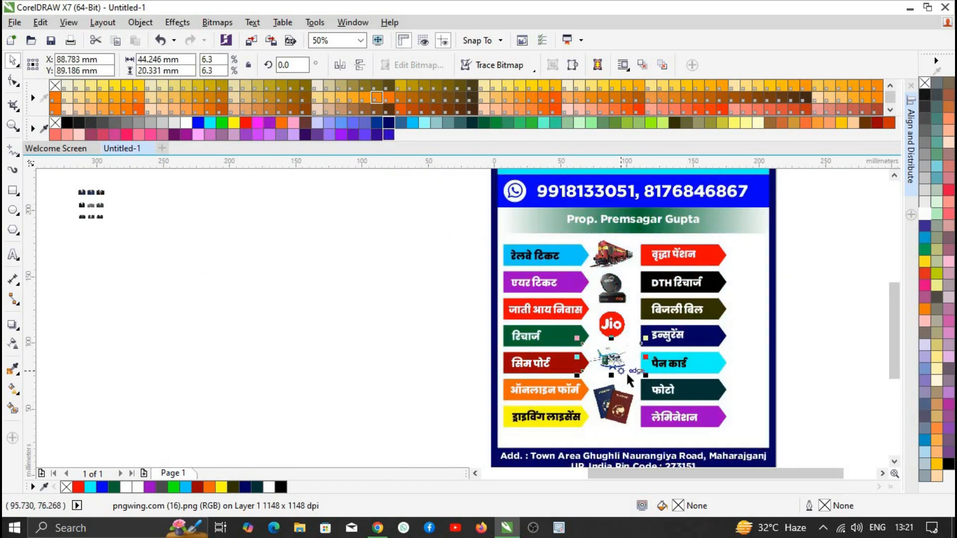
scroll(614, 367, "up", 4)
scroll(633, 354, "down", 4)
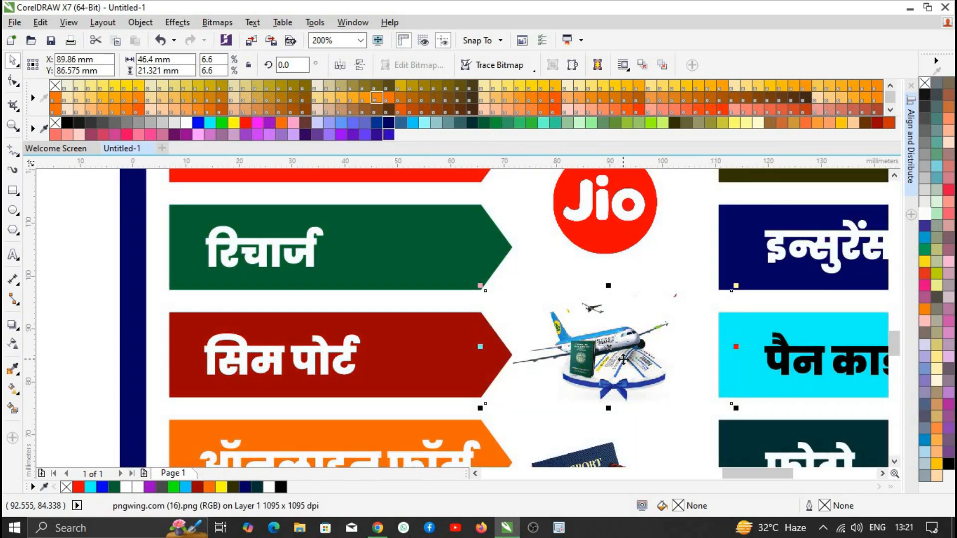
scroll(628, 360, "up", 2)
left_click(602, 278)
left_click(606, 234)
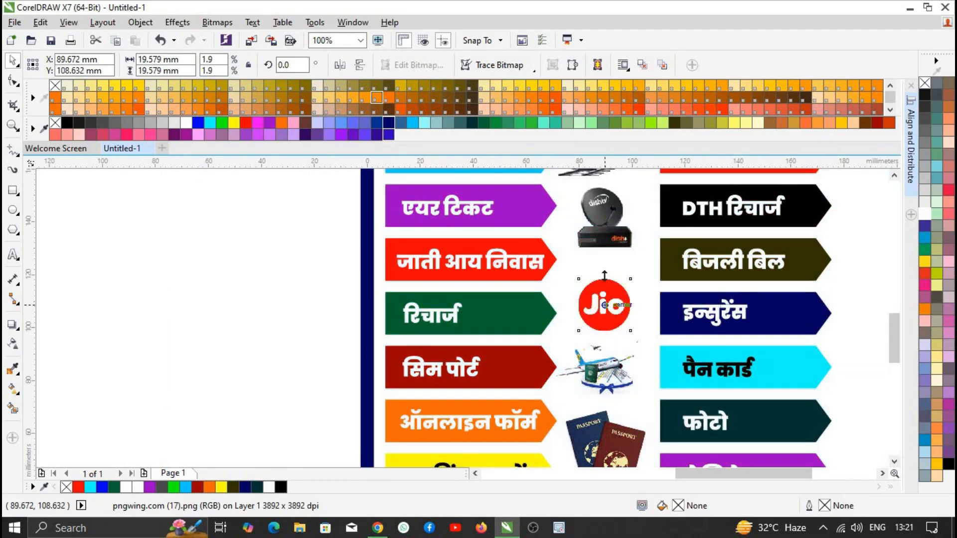
scroll(606, 234, "up", 2)
mouse_move(691, 302)
left_mouse_down()
mouse_move(558, 174)
mouse_move(688, 299)
left_mouse_up()
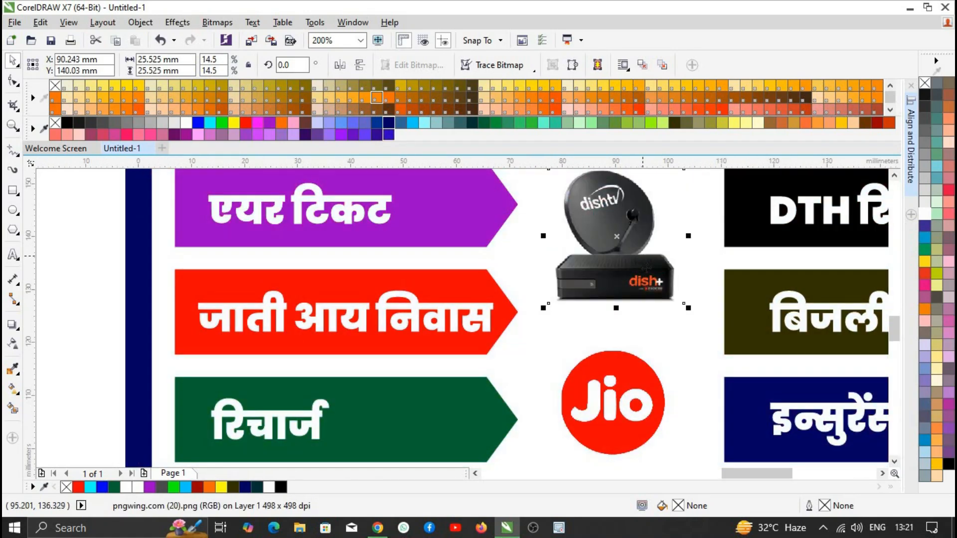
scroll(384, 325, "down", 6)
- Bring the BSNL logo onto the poster and shrink it to icon size
left_click_drag(297, 240, 764, 399)
scroll(794, 426, "up", 1)
left_click_drag(766, 328, 737, 353)
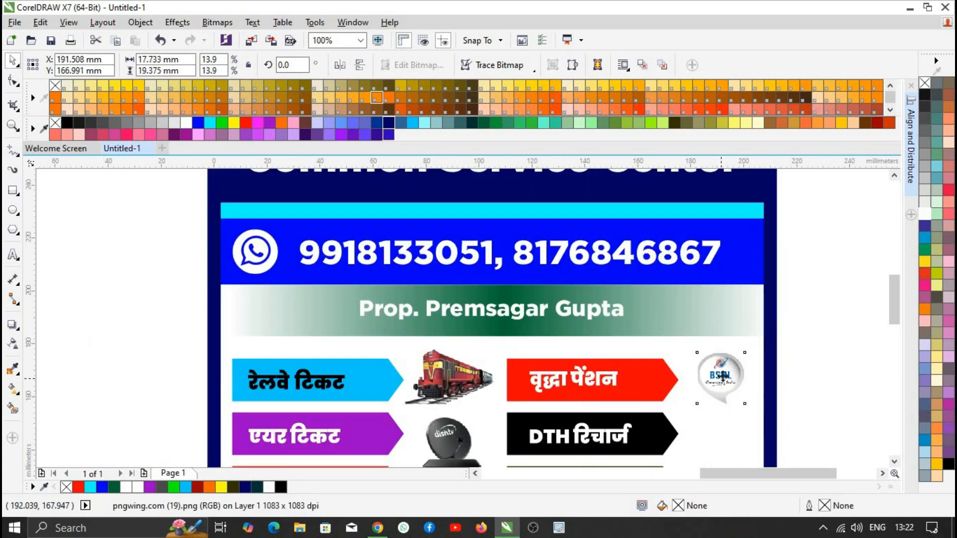
scroll(613, 319, "down", 1)
scroll(319, 224, "down", 1)
- Add the PAN card image, shrunk, beside the DTH रिचार्ज arrow
left_click_drag(149, 212, 499, 306)
scroll(499, 306, "up", 3)
left_click_drag(577, 435, 469, 364)
left_click_drag(441, 320, 437, 282)
scroll(437, 284, "down", 1)
scroll(219, 256, "down", 3)
- Move the four leftover images from the pasteboard closer to the poster's right side
left_click_drag(87, 216, 194, 279)
left_click_drag(151, 240, 326, 243)
scroll(692, 348, "up", 1)
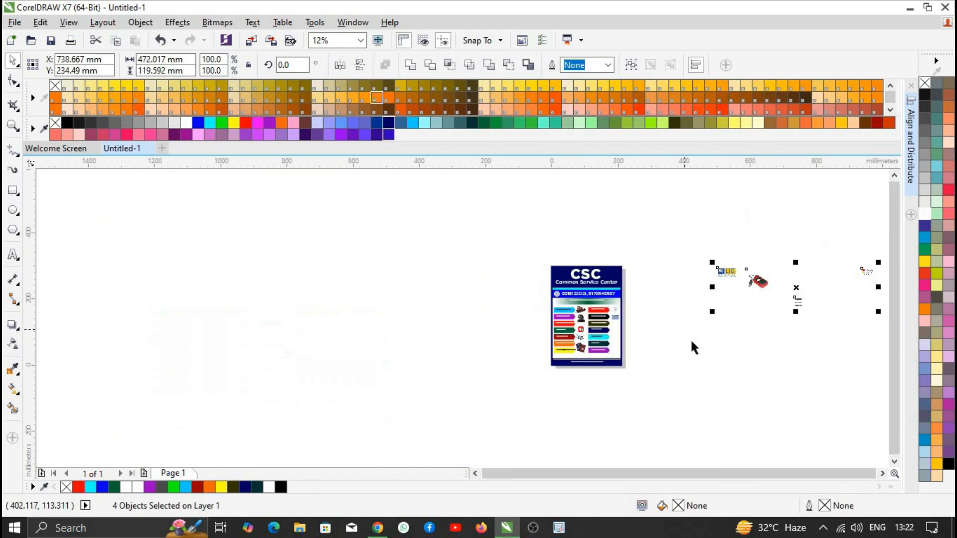
scroll(727, 299, "up", 1)
left_click_drag(707, 289, 596, 310)
left_click_drag(747, 341, 737, 342)
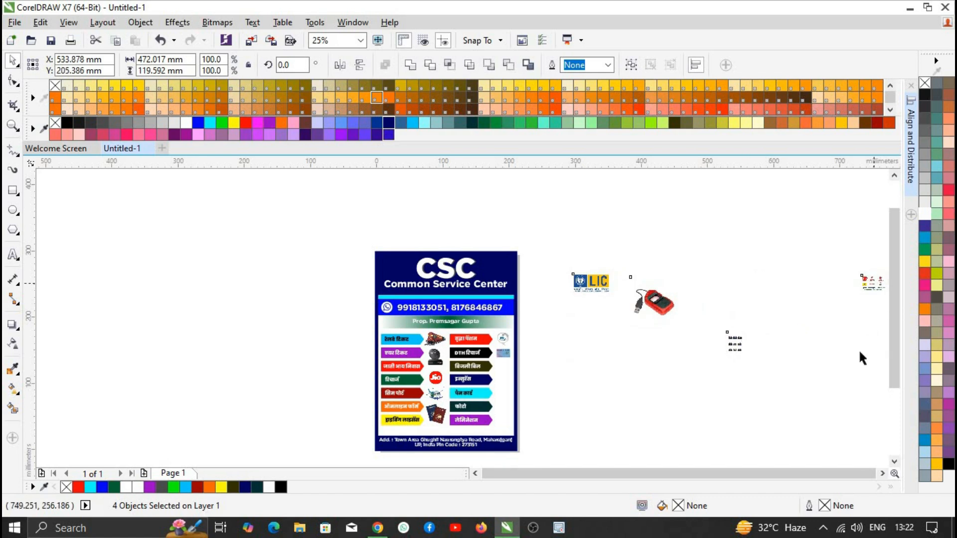
left_click(858, 349)
left_click_drag(872, 280, 664, 406)
- Place the black photo image on the poster
scroll(426, 385, "up", 1)
scroll(670, 345, "down", 1)
left_click_drag(858, 322, 631, 361)
scroll(631, 360, "up", 1)
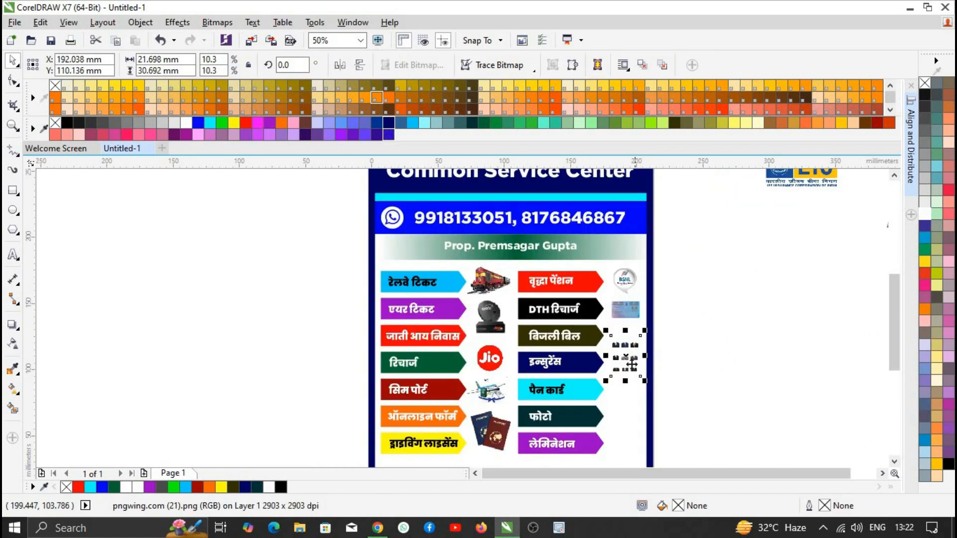
- Place the LIC logo beside the पैन कार्ड arrow and shrink it to fit
left_click_drag(789, 183, 633, 414)
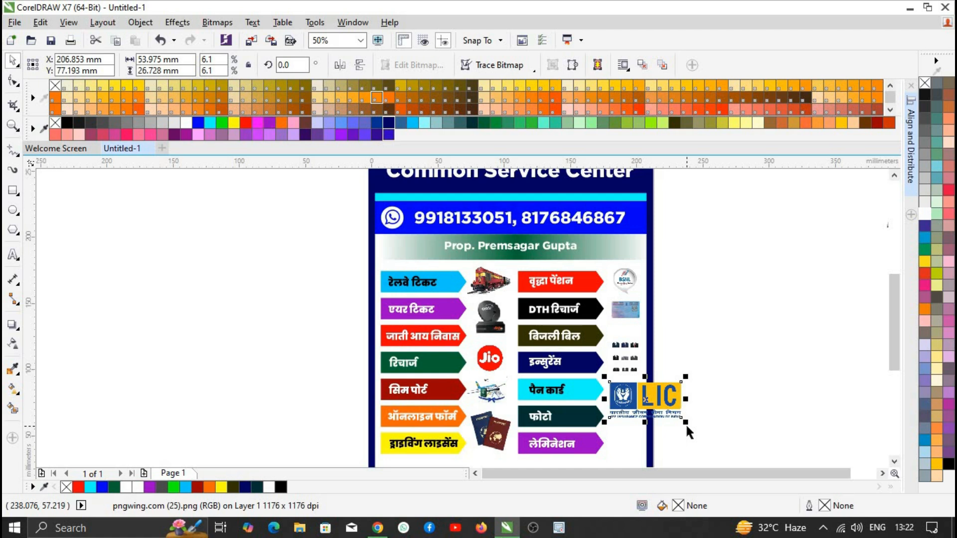
scroll(664, 383, "up", 1)
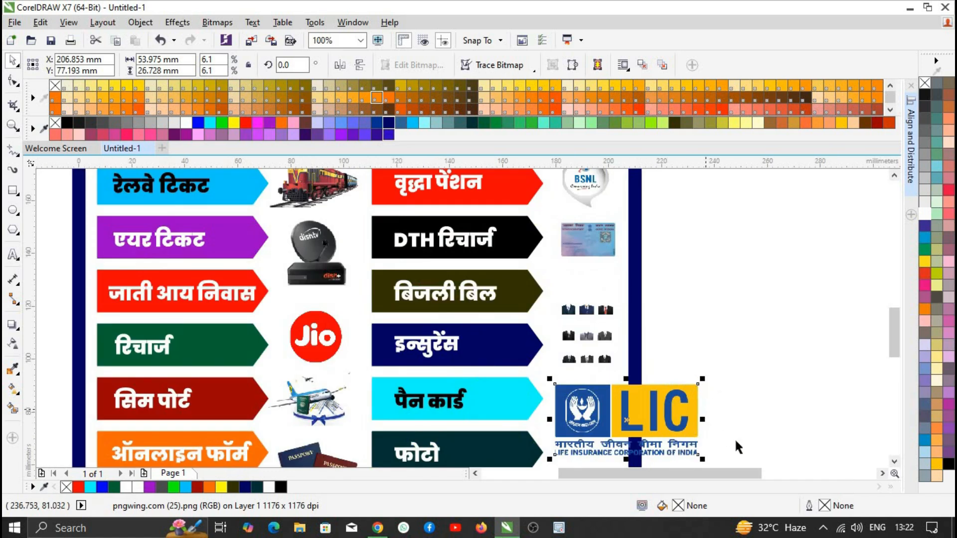
left_click_drag(702, 459, 609, 418)
left_click_drag(581, 399, 588, 402)
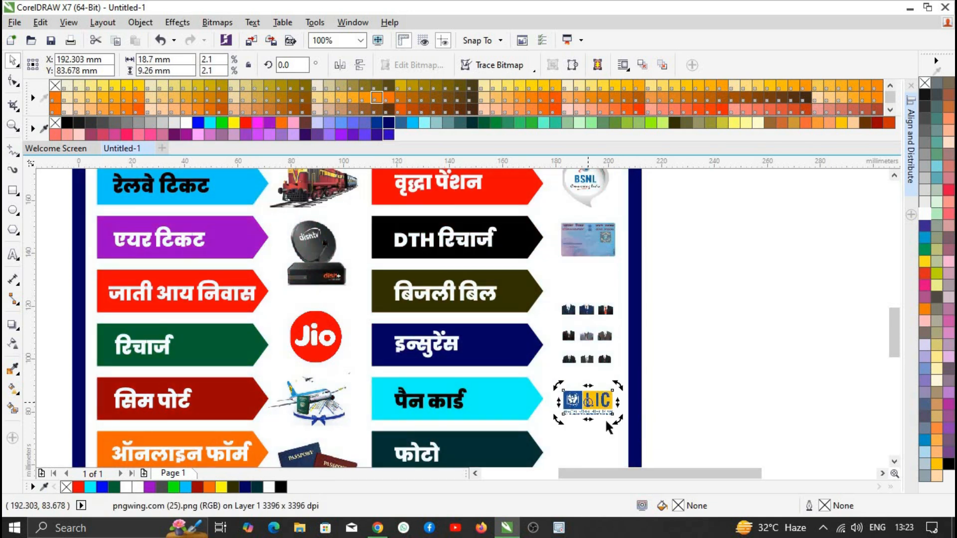
- Bring the red biometric device image onto the poster and shrink it
scroll(632, 423, "down", 3)
left_click_drag(714, 375, 668, 446)
left_click_drag(716, 427, 680, 390)
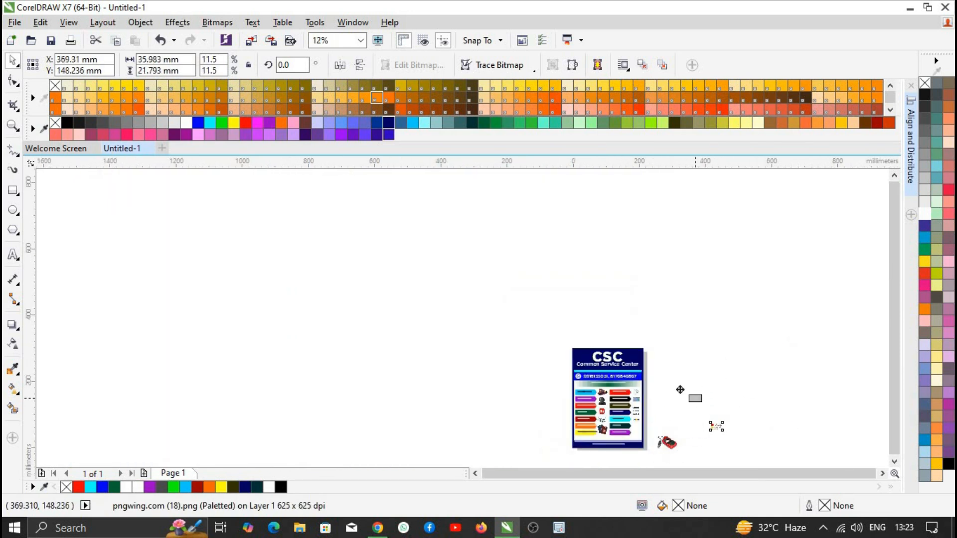
left_click_drag(667, 443, 602, 421)
scroll(656, 433, "up", 2)
left_click_drag(651, 369, 577, 414)
- Fine-tune the device image's size and nudge it into alignment beside the फोटो arrow
scroll(575, 420, "up", 1)
scroll(593, 335, "down", 1)
scroll(589, 372, "up", 1)
left_click_drag(605, 351, 605, 339)
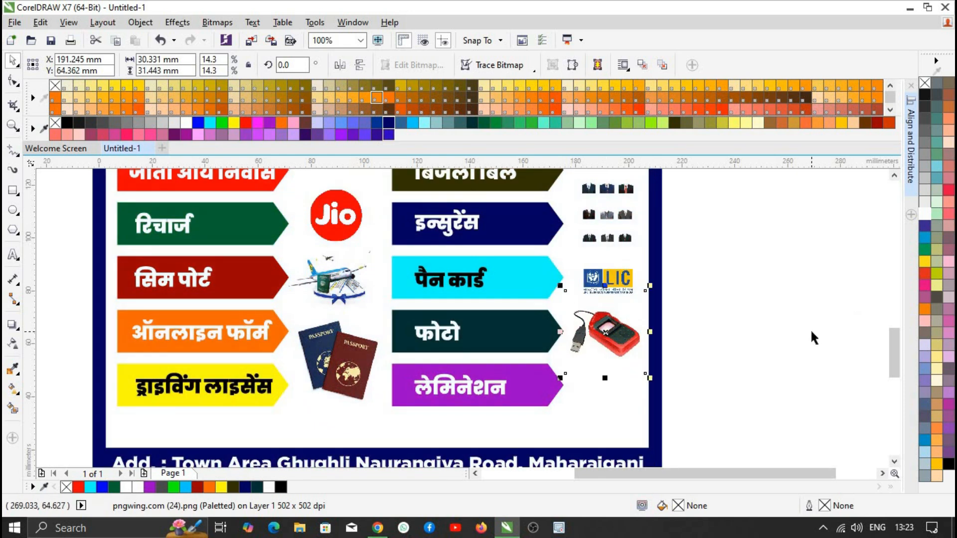
scroll(823, 351, "down", 1)
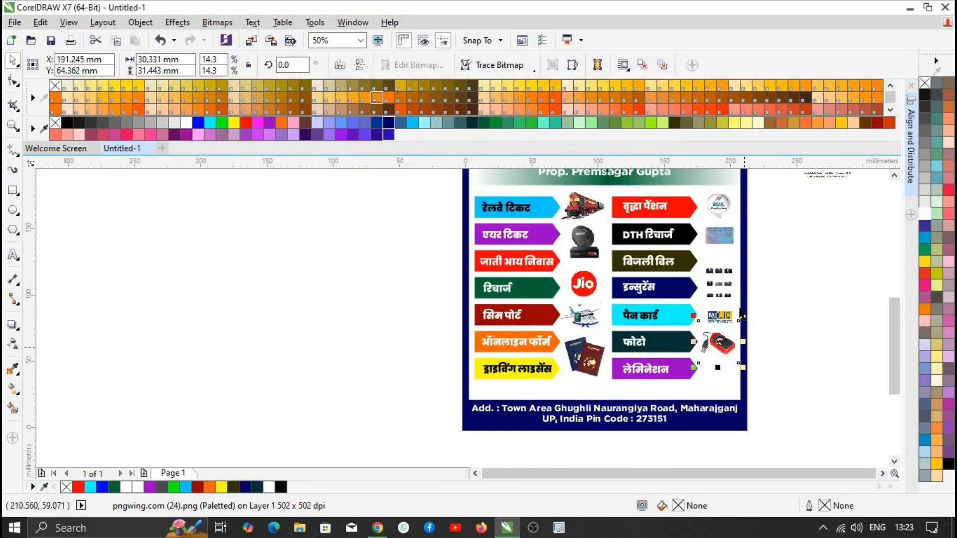
scroll(733, 307, "up", 1)
left_click_drag(742, 422, 736, 417)
left_click_drag(694, 378, 698, 381)
key("Up")
key("Up")
key("Up")
key("Up")
key("Up")
key("Up")
key("Left")
key("Left")
key("Left")
key("Left")
key("Left")
key("Left")
key("Left")
key("Left")
key("Right")
scroll(644, 343, "down", 1)
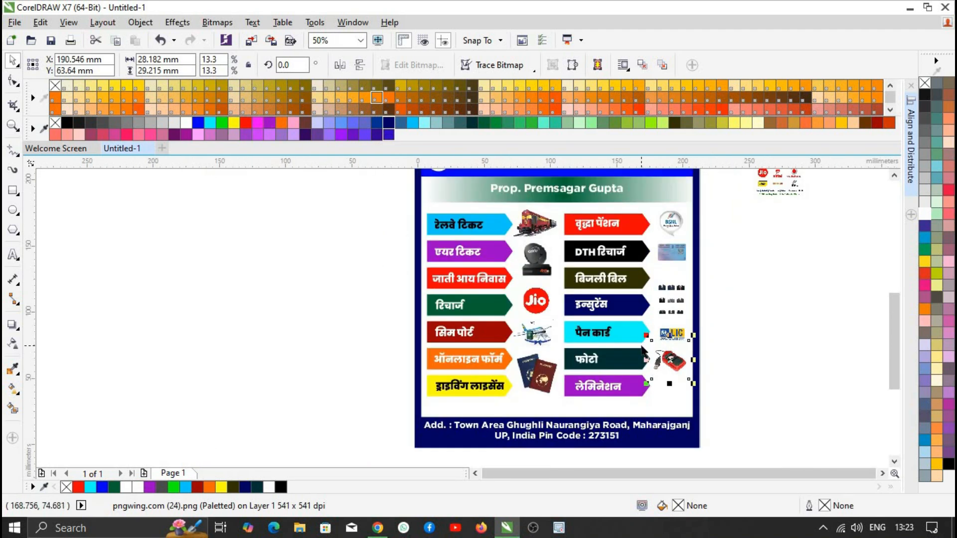
- Trace a freehand outline around the Vodafone logo and intersect it with the operator-logos image
left_click_drag(782, 194, 737, 288)
scroll(789, 236, "up", 2)
scroll(778, 259, "down", 2)
scroll(779, 242, "up", 2)
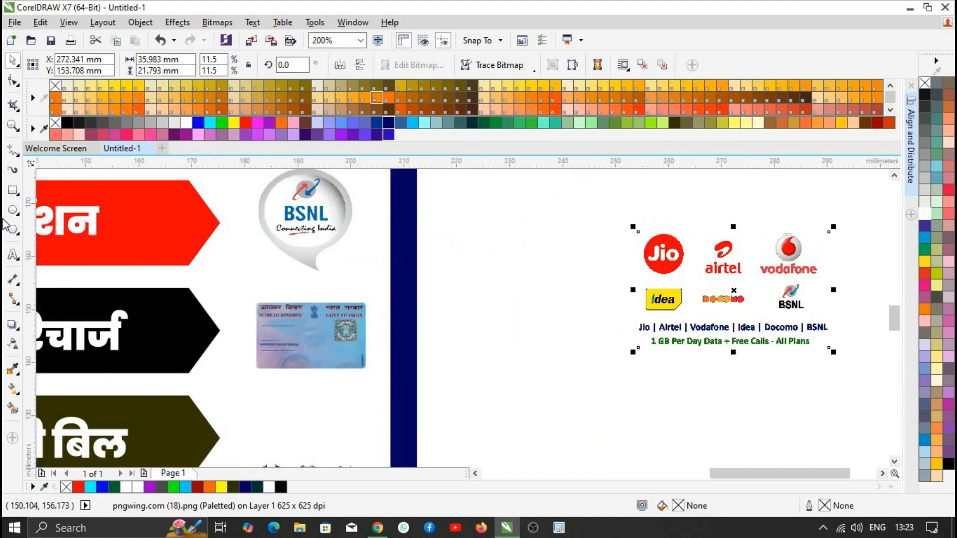
key("F5")
left_click_drag(761, 234, 775, 281)
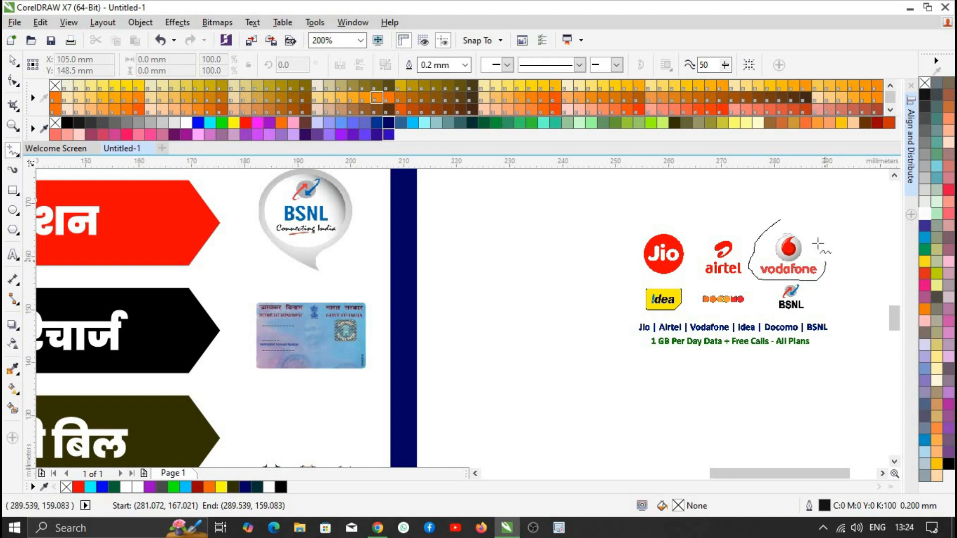
left_click_drag(773, 220, 776, 220)
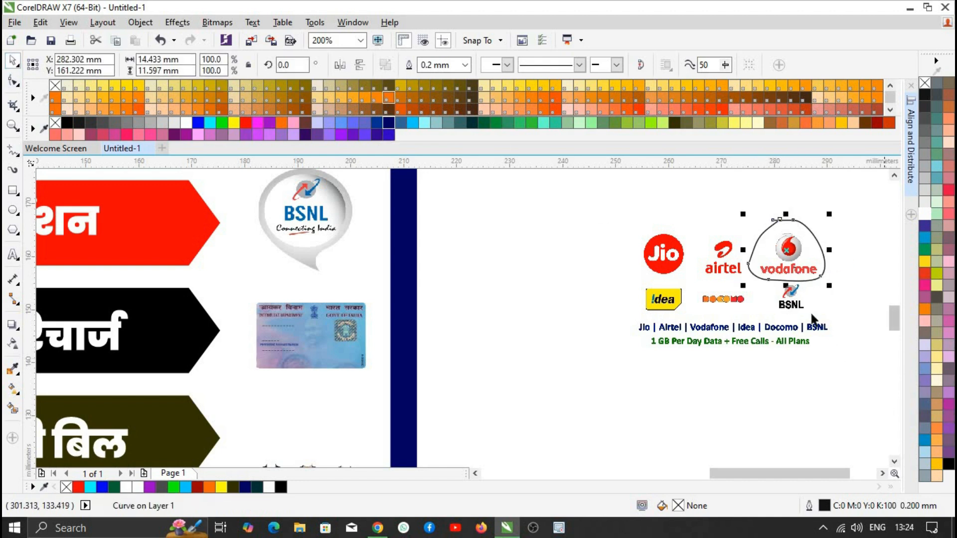
left_click(787, 300, "shift")
left_click(450, 66)
- Delete the outline curve and move the Vodafone cutout beside the लेमिनेशन arrow
left_click_drag(817, 239, 853, 323)
left_click_drag(808, 253, 665, 398)
left_click(807, 364)
key("Delete")
scroll(628, 409, "down", 2)
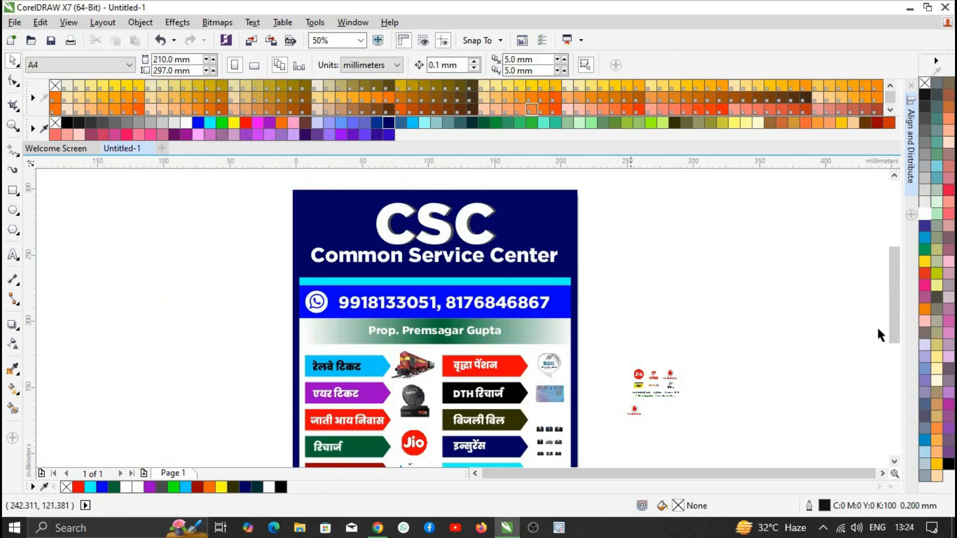
left_click_drag(894, 326, 894, 390)
left_click_drag(635, 222, 581, 355)
scroll(553, 345, "up", 1)
- Enlarge the Vodafone logo slightly and nudge the LIC logo up
left_click_drag(511, 356, 508, 358)
scroll(576, 330, "down", 2)
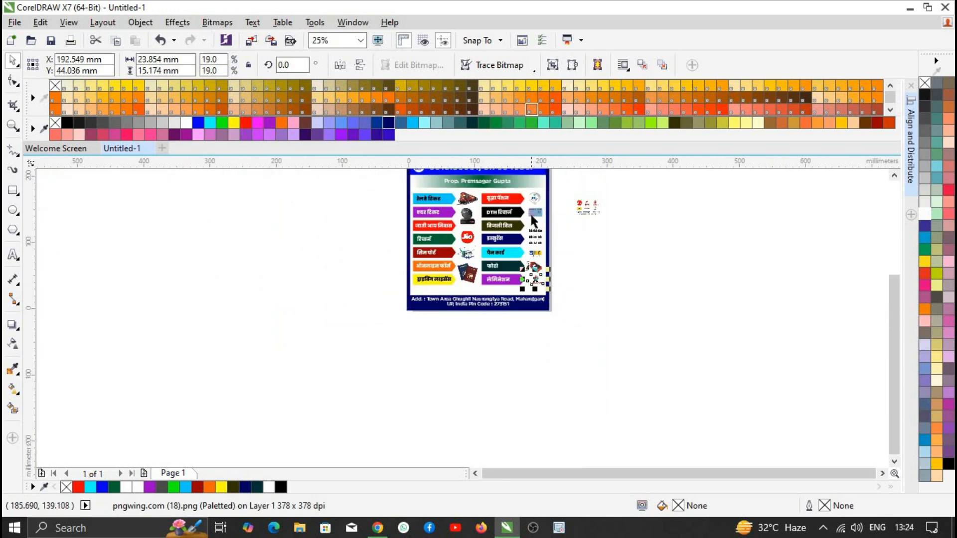
scroll(542, 250, "up", 1)
left_click(543, 251)
left_click(542, 297)
key("Up")
key("Up")
left_click(538, 329)
scroll(646, 264, "down", 1)
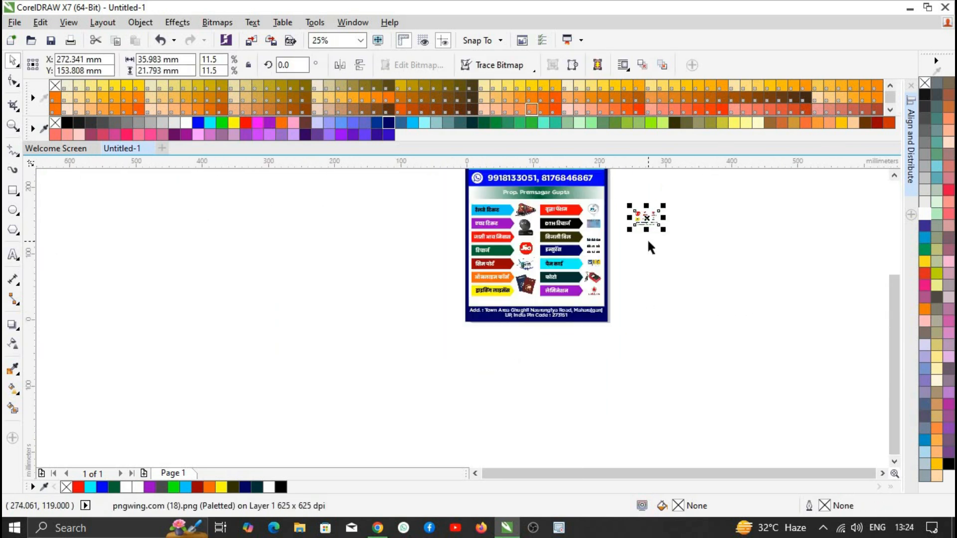
left_click(646, 241)
- Zoom around to review the finished flyer with all fourteen icon-matched service arrows
scroll(596, 298, "up", 1)
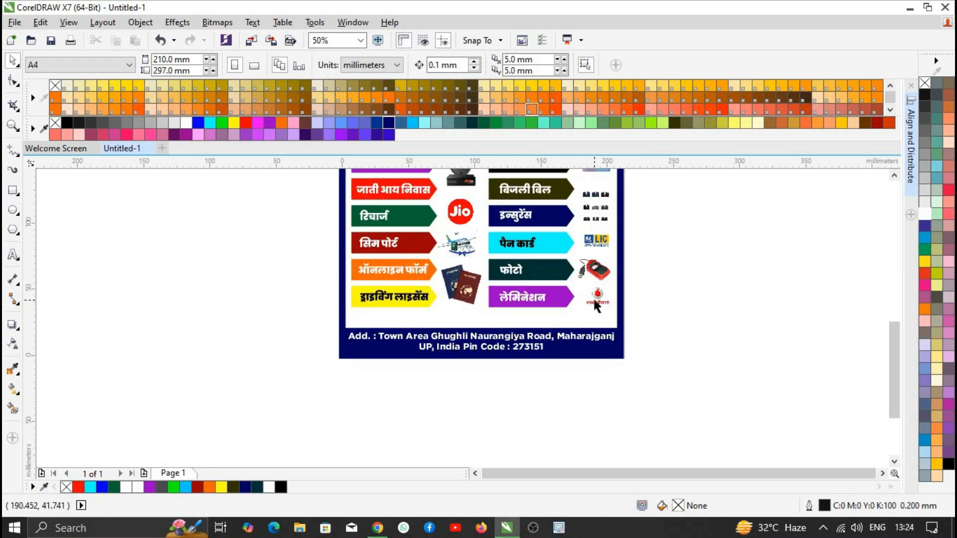
scroll(597, 304, "down", 2)
scroll(560, 185, "up", 1)
scroll(560, 186, "up", 1)
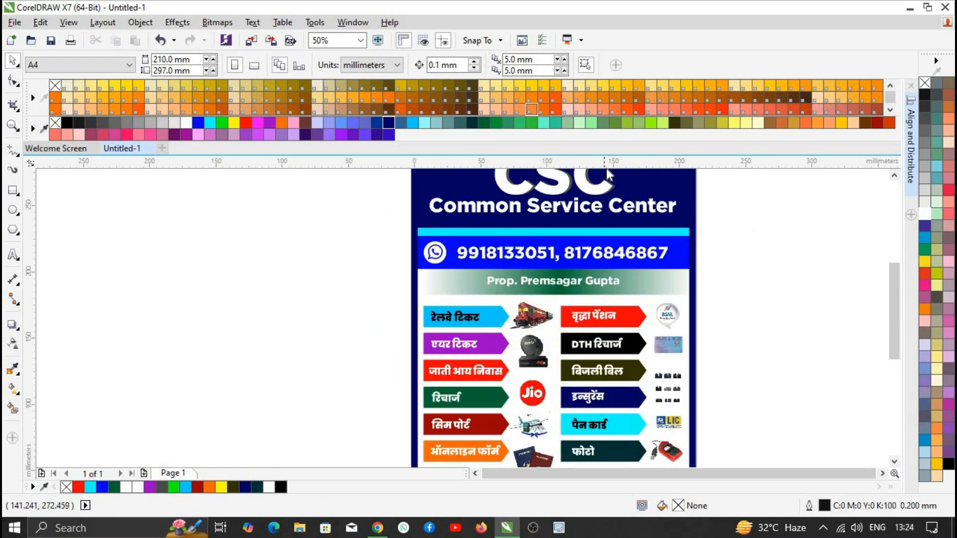
scroll(435, 291, "down", 1)
scroll(451, 261, "up", 3)
scroll(478, 256, "down", 2)
mouse_move(896, 291)
left_mouse_down()
mouse_move(897, 326)
mouse_move(905, 299)
left_mouse_up()
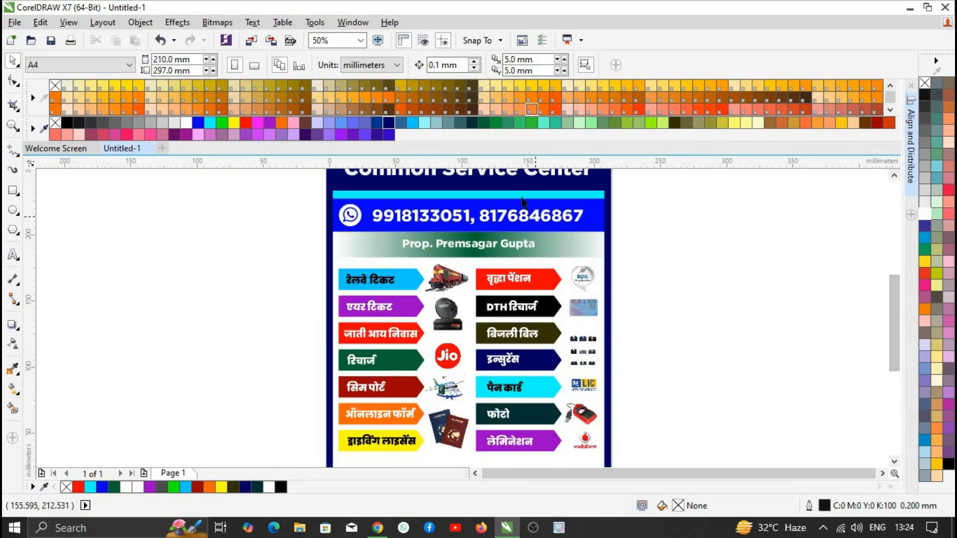
left_click(523, 201)
scroll(522, 201, "down", 2)
scroll(516, 201, "up", 1)
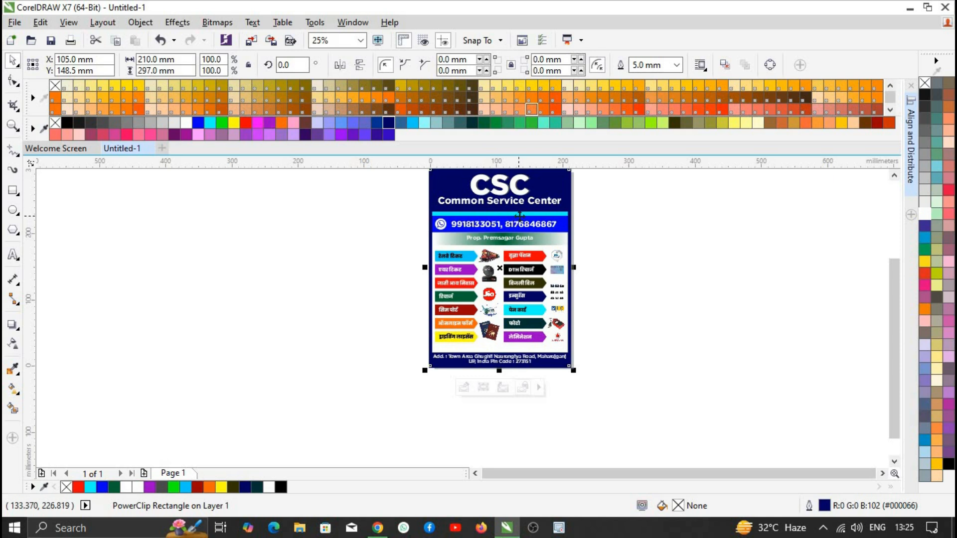
scroll(519, 216, "up", 1)
scroll(544, 255, "down", 1)
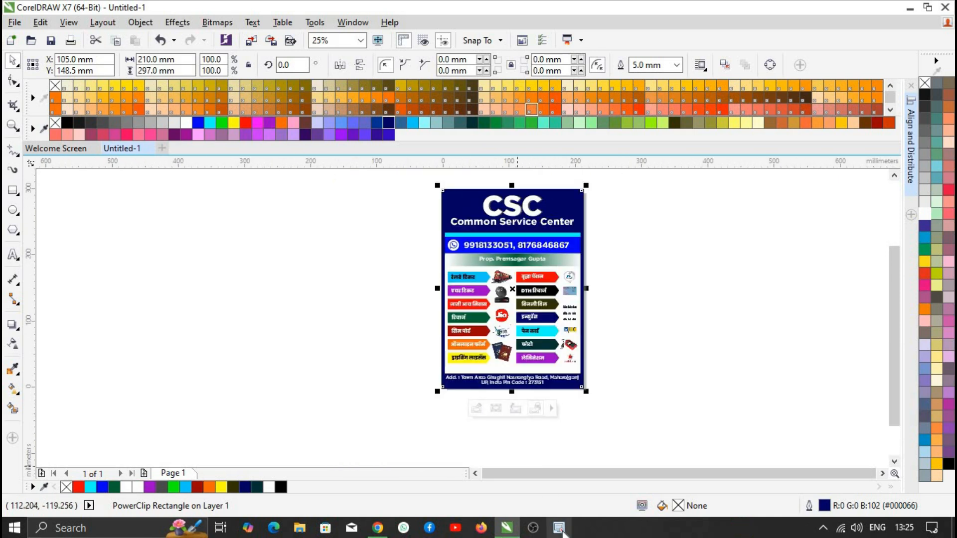
left_click(823, 527)
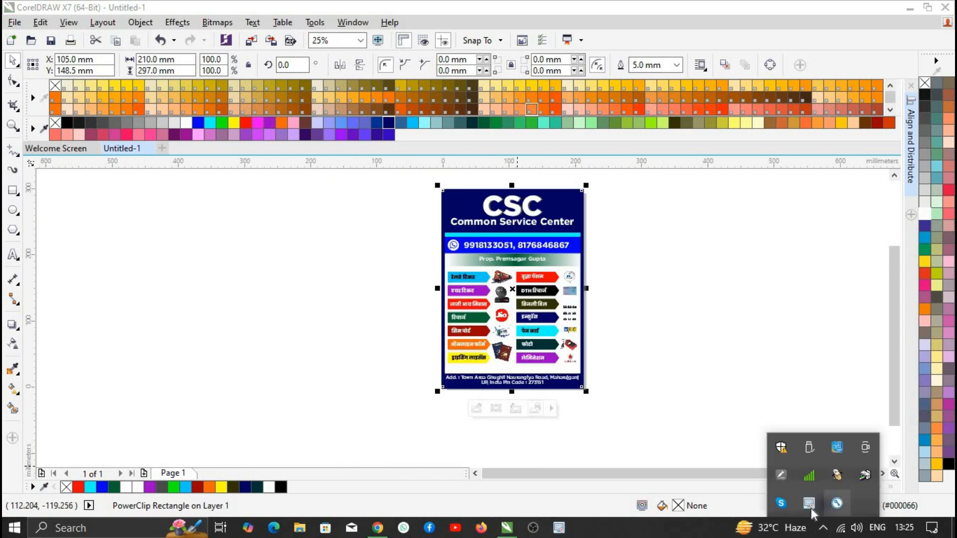